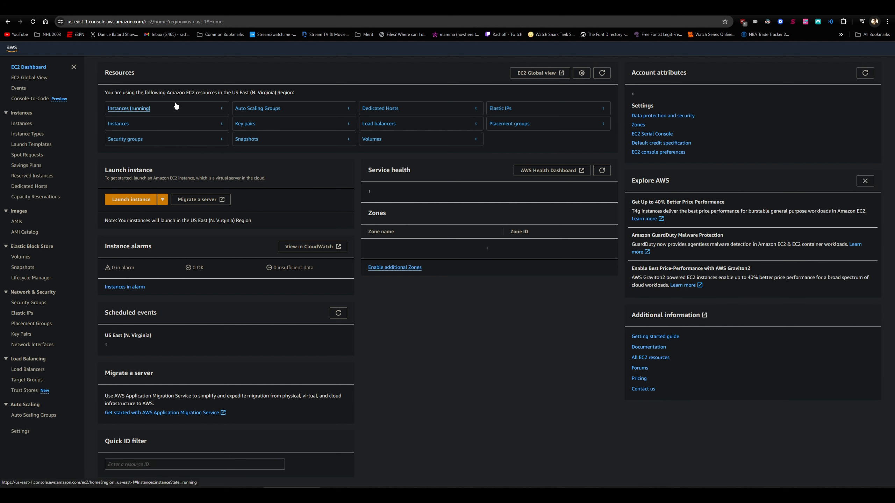
- Start launching a new EC2 instance from the instances list and name it awsuse1app01
{"action": "left_click", "coordinate": [120, 123]}
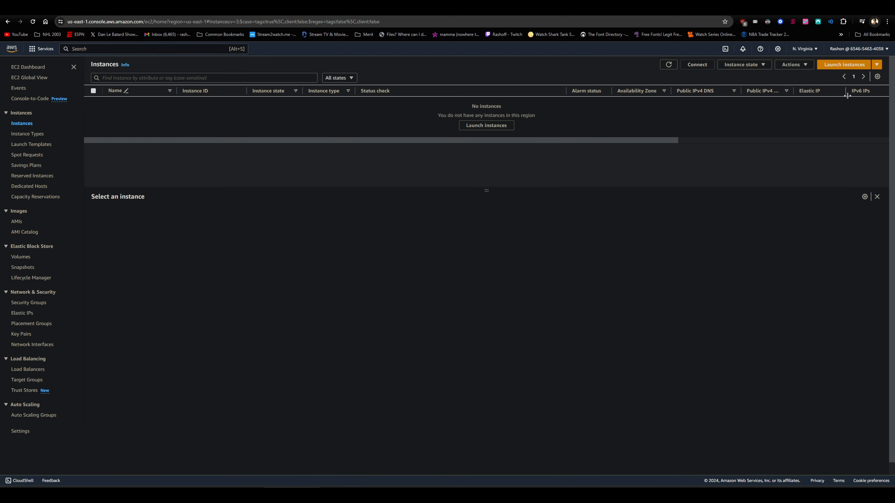
{"action": "left_click", "coordinate": [833, 67]}
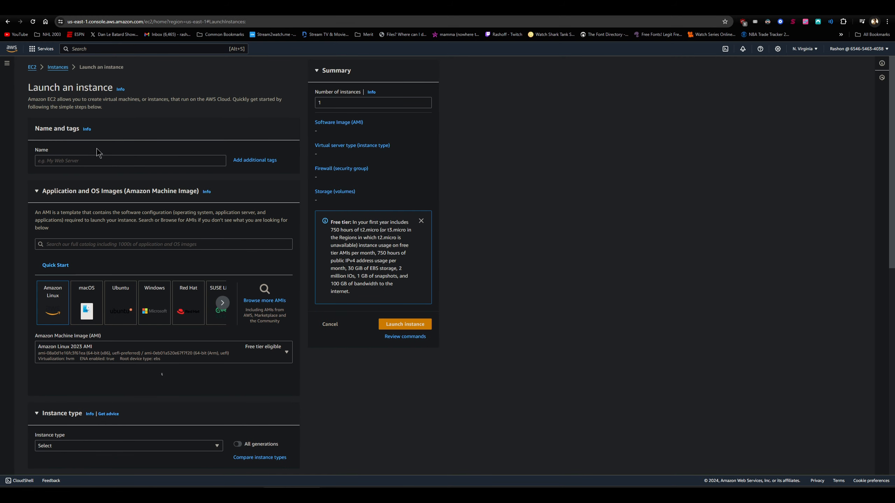
{"action": "left_click", "coordinate": [100, 159]}
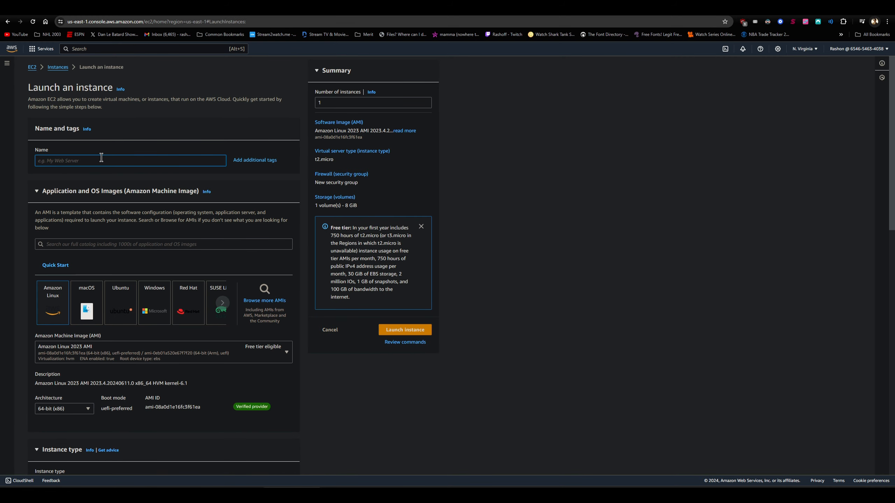
{"action": "type", "text": "AWSUSE1APP01"}
{"action": "key", "text": "ctrl+a"}
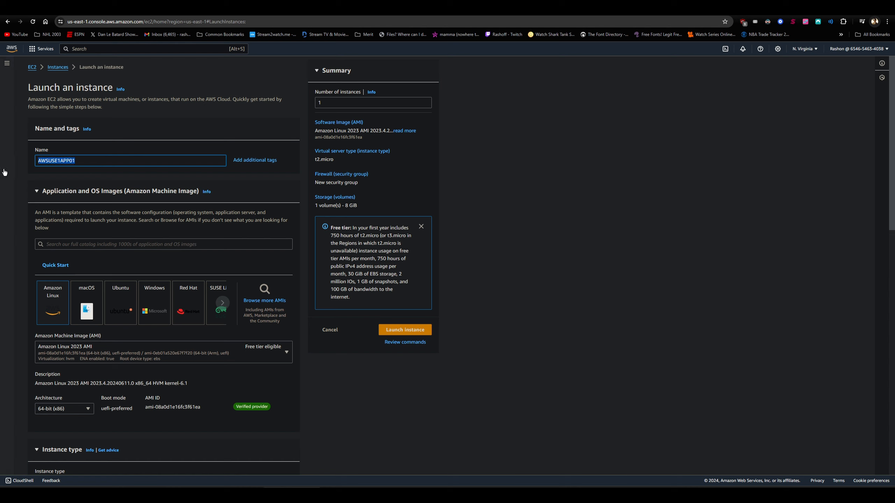
{"action": "type", "text": "awsuse1app01"}
- Choose Ubuntu Server 22.04 LTS (HVM), SSD Volume Type as the instance's machine image
{"action": "left_click", "coordinate": [121, 311]}
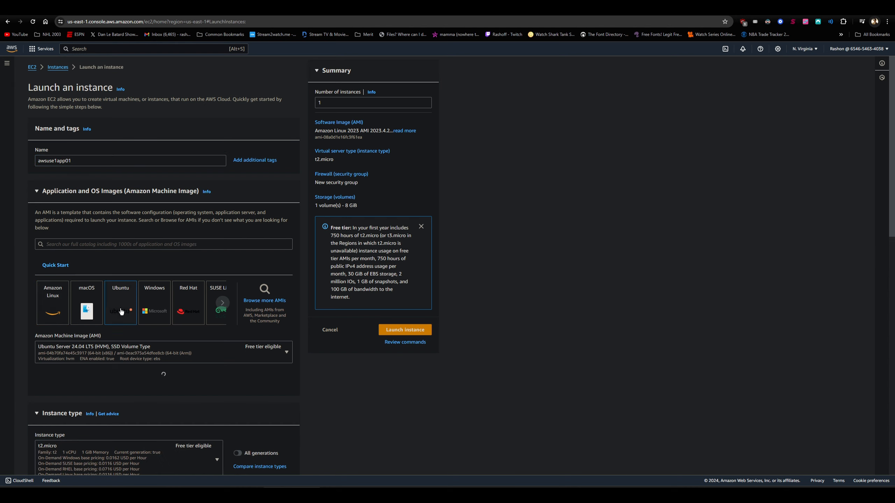
{"action": "scroll", "coordinate": [143, 263], "scroll_direction": "down", "scroll_amount": 3}
{"action": "left_click", "coordinate": [277, 251]}
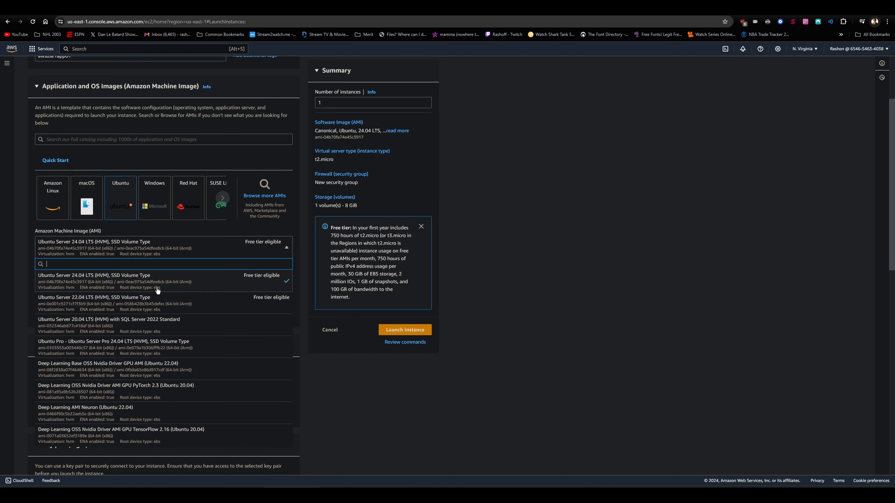
{"action": "left_click", "coordinate": [148, 306]}
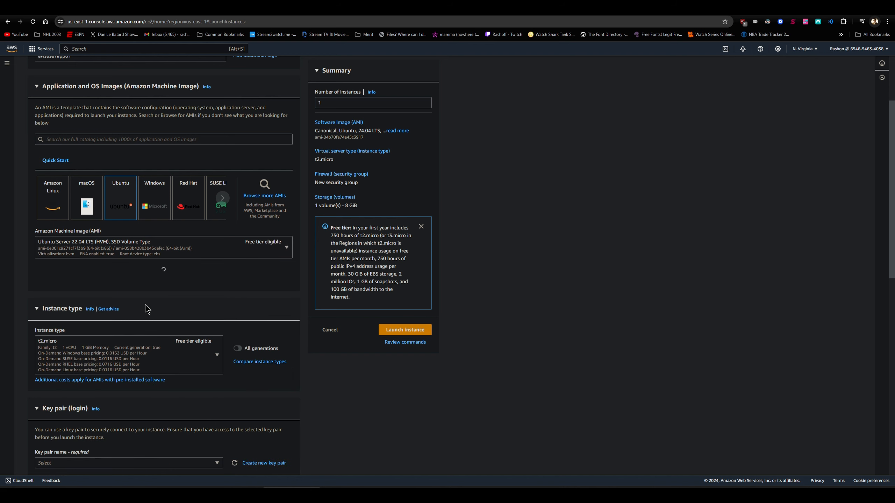
{"action": "left_click", "coordinate": [569, 315]}
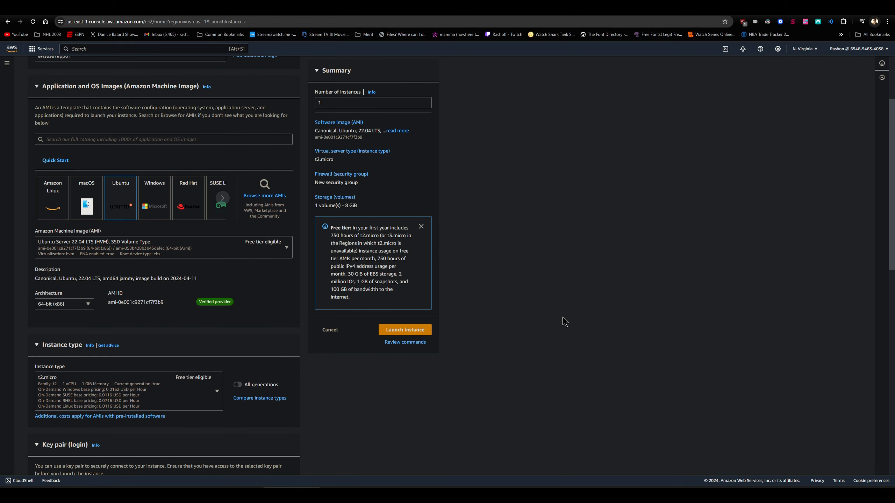
- Assign the existing key pair ssh-keypair to the instance for login
{"action": "scroll", "coordinate": [141, 329], "scroll_direction": "down", "scroll_amount": 5}
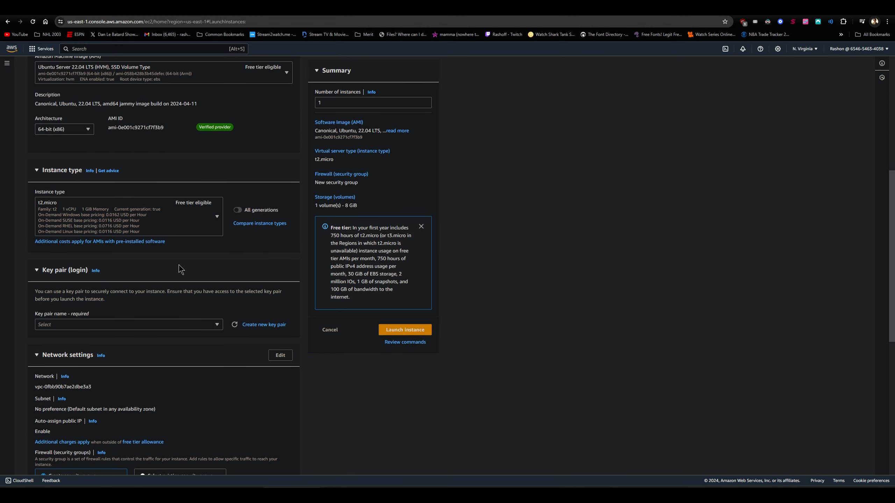
{"action": "scroll", "coordinate": [183, 218], "scroll_direction": "down", "scroll_amount": 3}
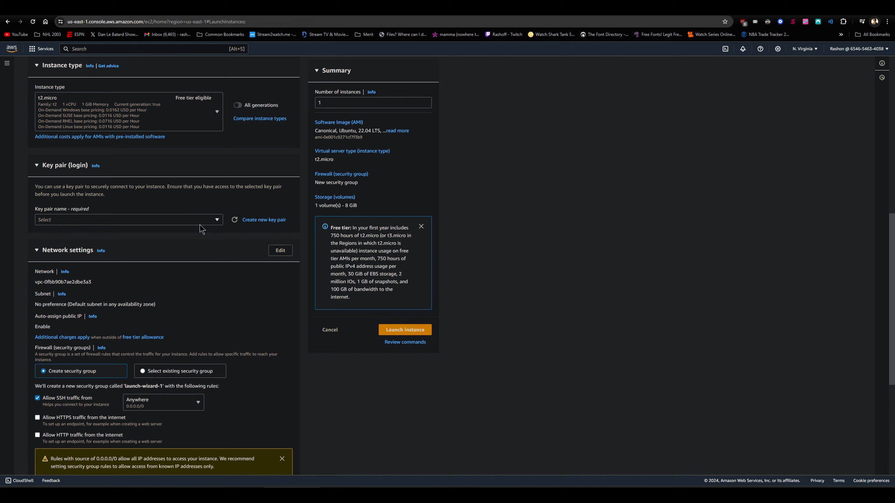
{"action": "left_click", "coordinate": [203, 224]}
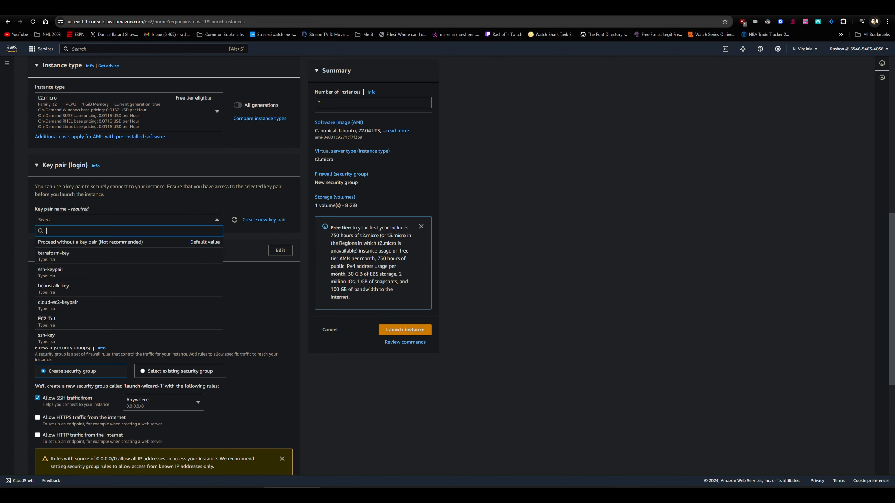
{"action": "left_click", "coordinate": [117, 279]}
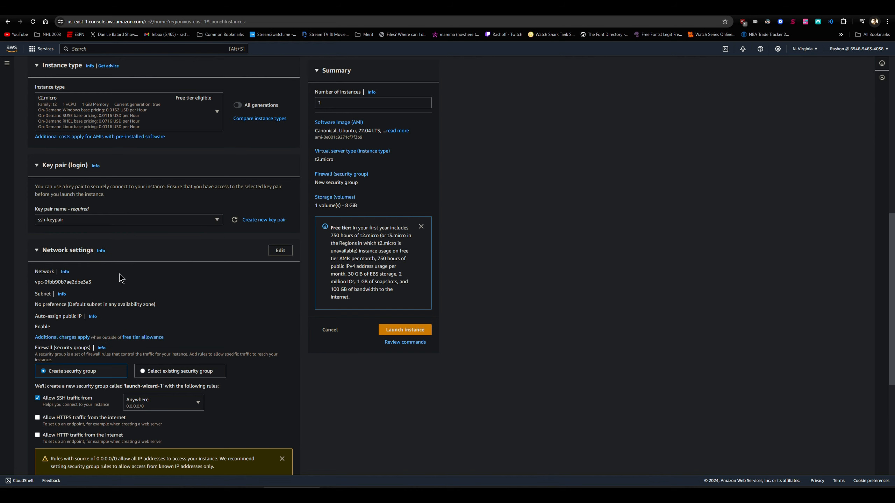
- Edit the network settings to use vpc-production with its public subnet vpc-production-1-pu-1 and enable auto-assigned public IP
{"action": "scroll", "coordinate": [152, 270], "scroll_direction": "down", "scroll_amount": 2}
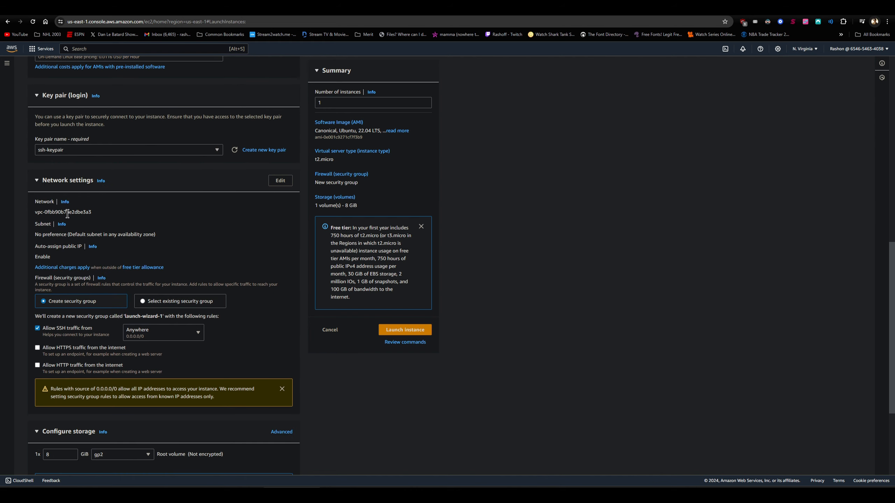
{"action": "left_click", "coordinate": [280, 181]}
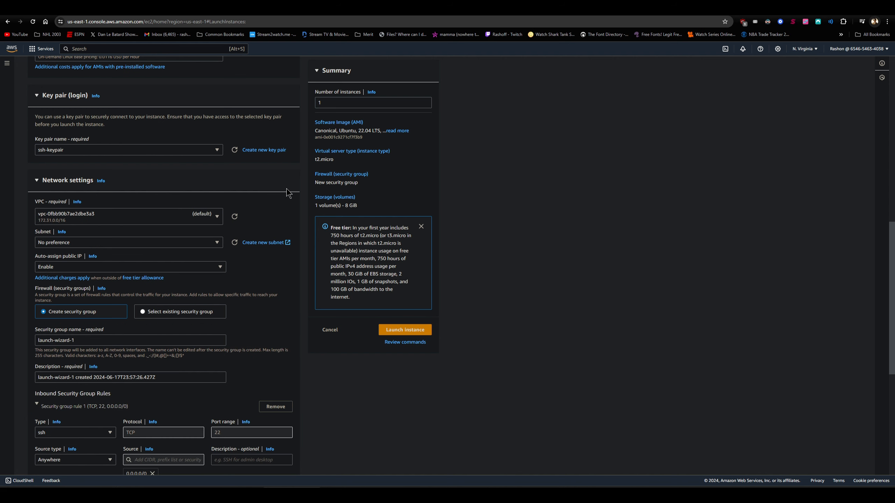
{"action": "left_click", "coordinate": [190, 221]}
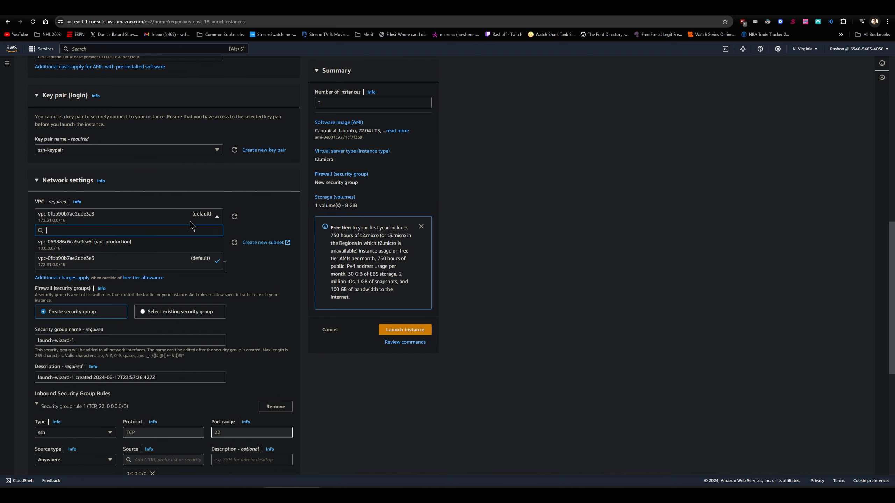
{"action": "left_click", "coordinate": [167, 246]}
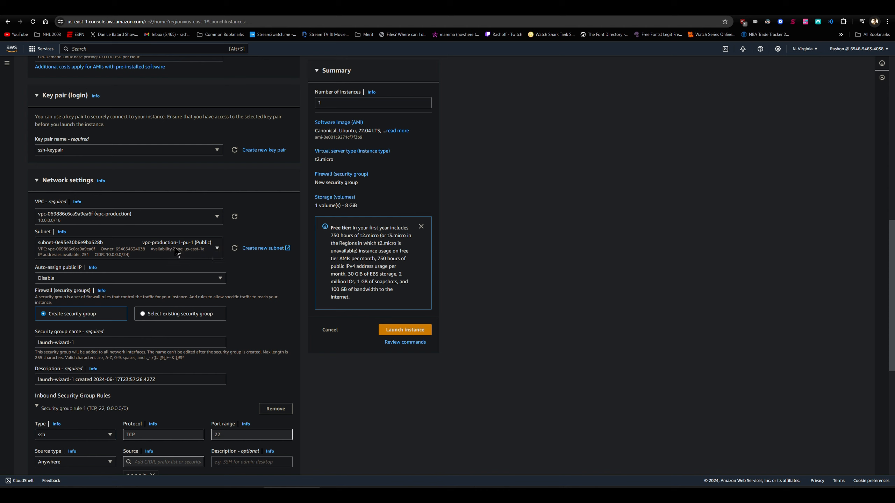
{"action": "left_click", "coordinate": [177, 251]}
{"action": "left_click", "coordinate": [166, 239]}
{"action": "left_click", "coordinate": [141, 279]}
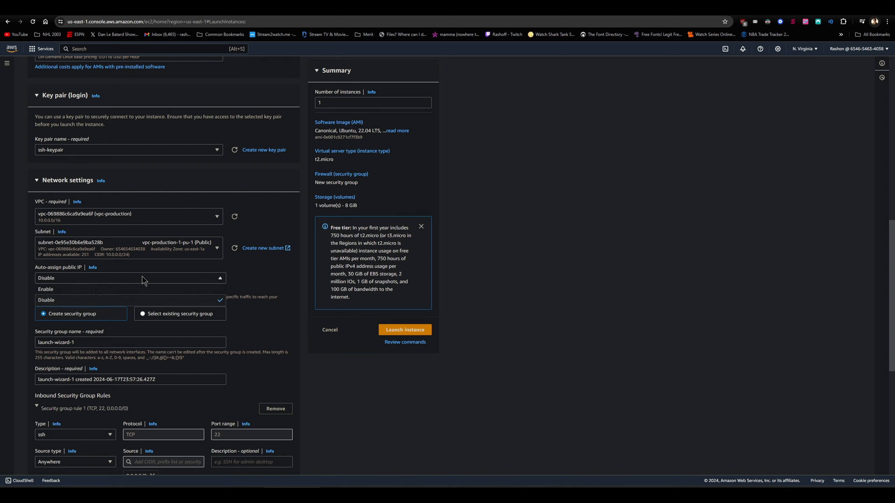
{"action": "left_click", "coordinate": [95, 290]}
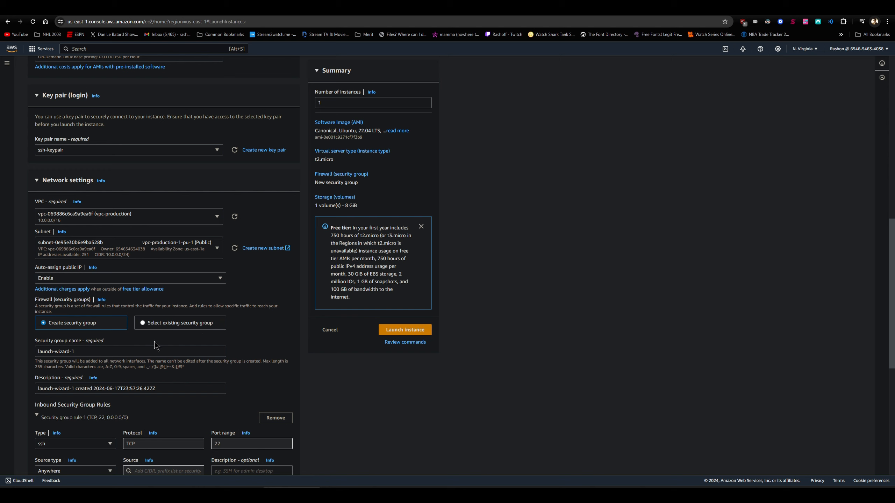
- Name the new security group app-sg01 and reuse that name as its description
{"action": "left_click_drag", "start_coordinate": [83, 351], "coordinate": [20, 358]}
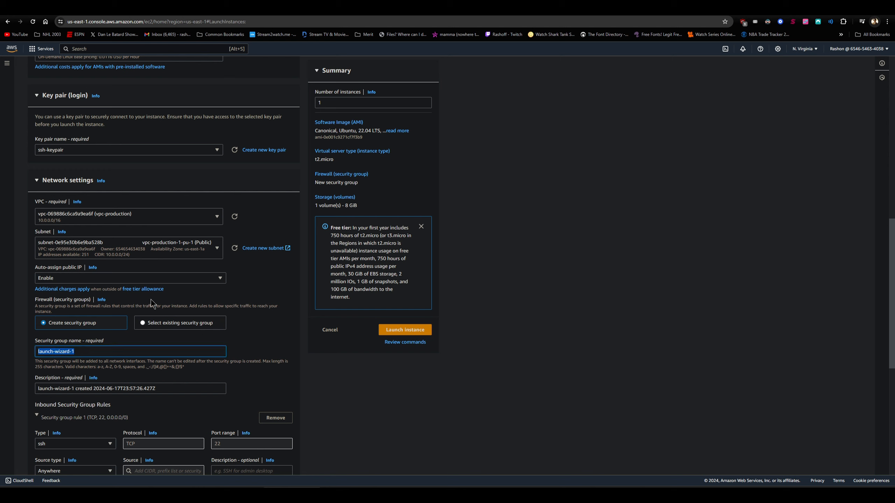
{"action": "type", "text": "app"}
{"action": "type", "text": "-0"}
{"action": "type", "text": "sfg"}
{"action": "type", "text": "g01"}
{"action": "triple_click", "coordinate": [54, 354]}
{"action": "key", "text": "ctrl+c"}
{"action": "right_click", "coordinate": [54, 354]}
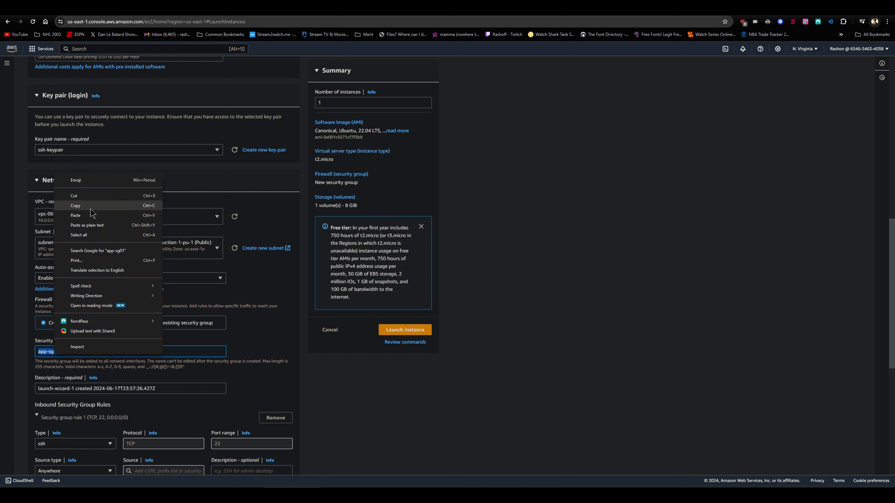
{"action": "left_click", "coordinate": [91, 208]}
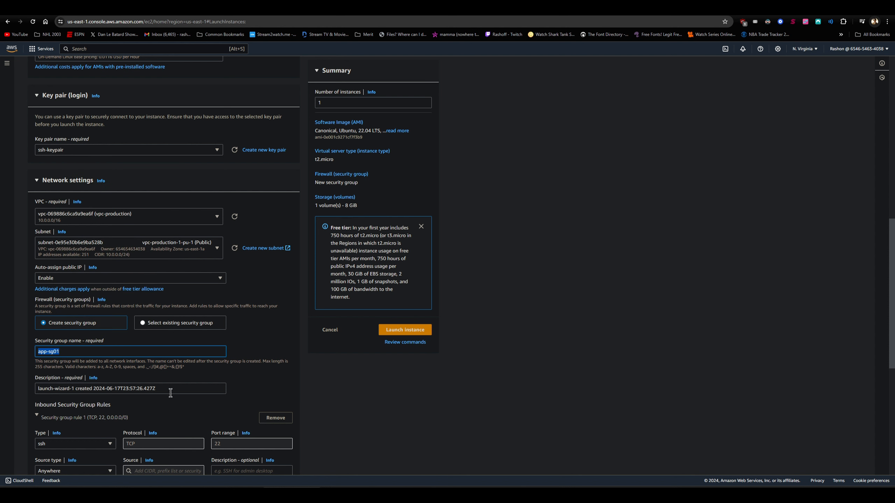
{"action": "left_click_drag", "start_coordinate": [171, 393], "coordinate": [31, 391]}
{"action": "key", "text": "ctrl+v"}
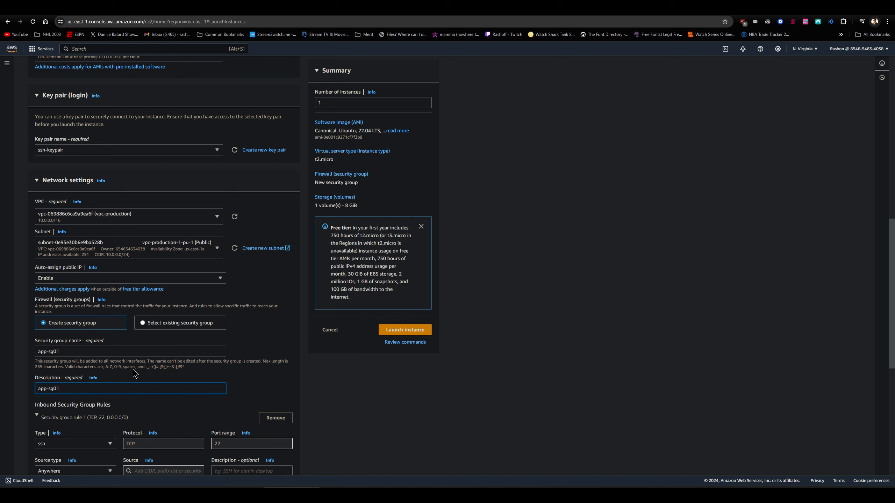
{"action": "left_click", "coordinate": [137, 352]}
- Add a second inbound security group rule allowing custom TCP on port 8080 from 0.0.0.0/0
{"action": "scroll", "coordinate": [173, 380], "scroll_direction": "down", "scroll_amount": 3}
{"action": "scroll", "coordinate": [173, 380], "scroll_direction": "down", "scroll_amount": 3}
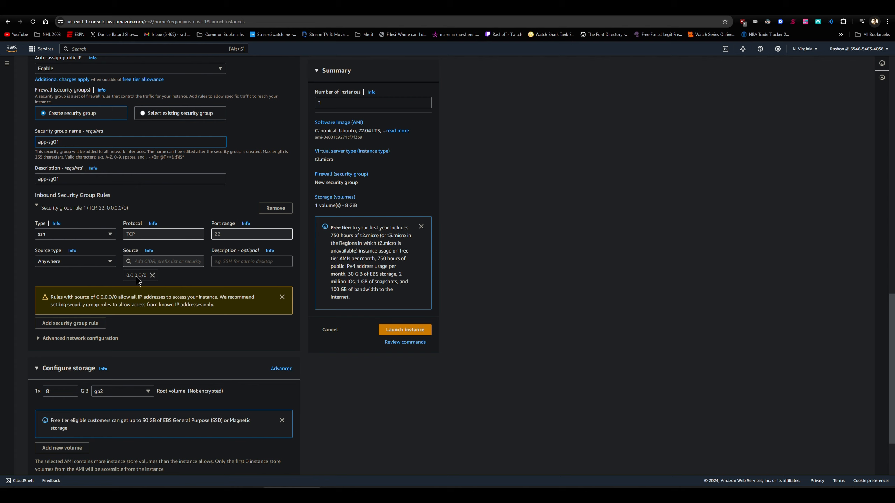
{"action": "left_click", "coordinate": [70, 323]}
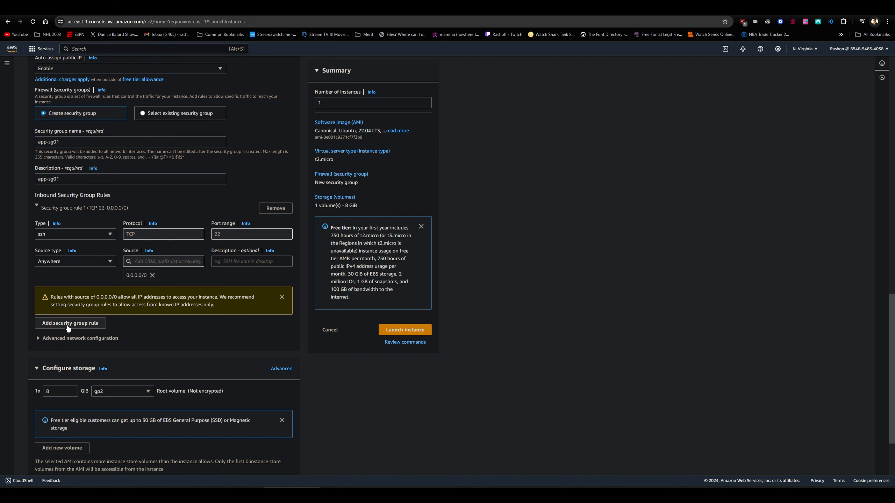
{"action": "left_click", "coordinate": [106, 323]}
{"action": "double_click", "coordinate": [217, 321]}
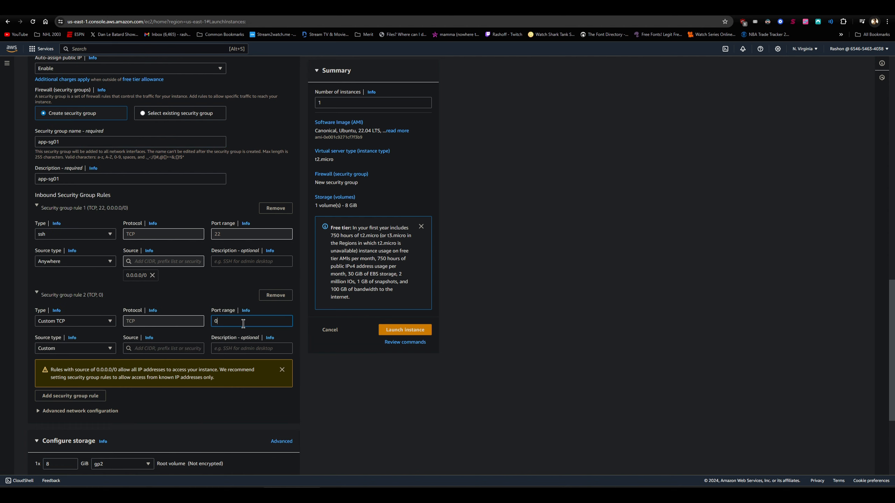
{"action": "type", "text": "8080"}
{"action": "left_click", "coordinate": [182, 348]}
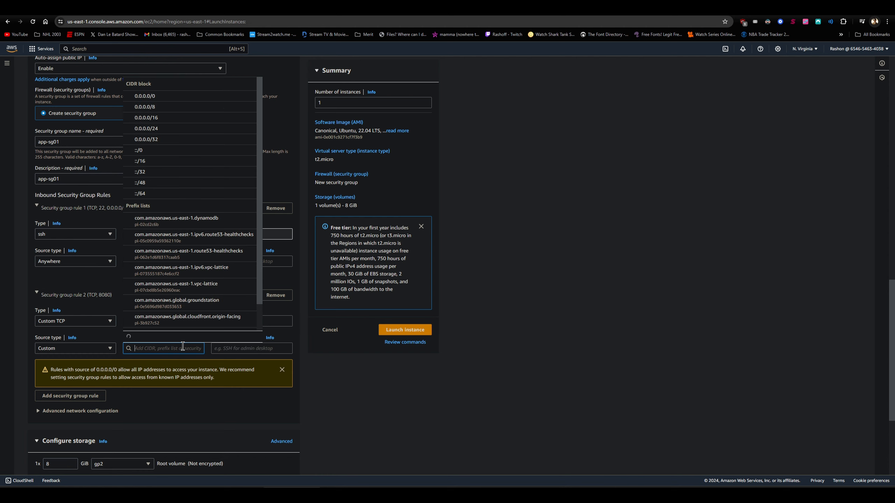
{"action": "left_click", "coordinate": [152, 100]}
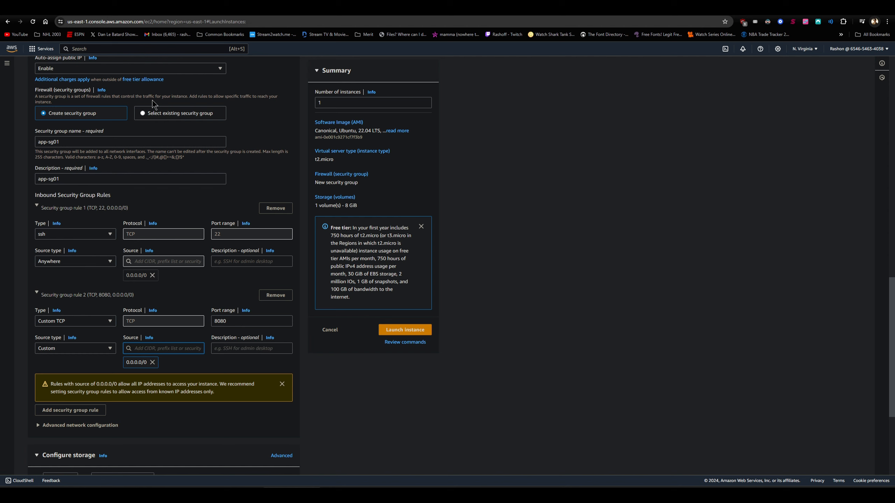
- Review the storage configuration and the expanded advanced details of the instance launch form
{"action": "scroll", "coordinate": [180, 246], "scroll_direction": "down", "scroll_amount": 5}
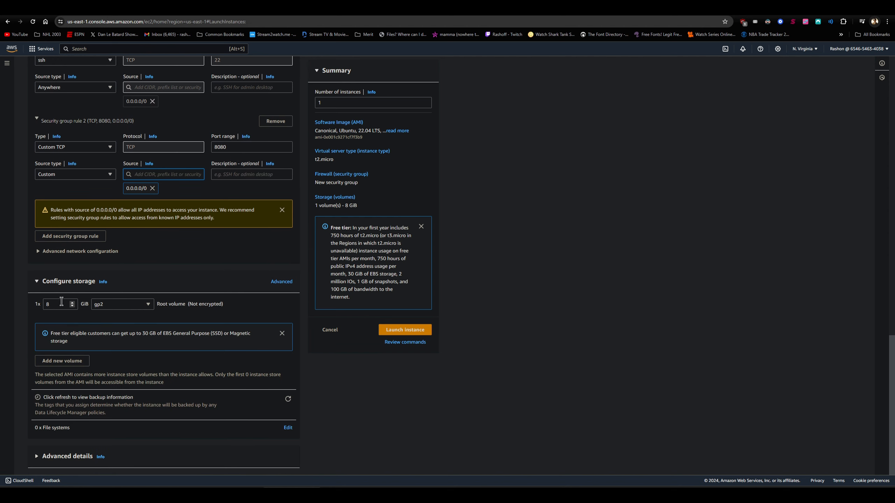
{"action": "left_click", "coordinate": [61, 455]}
{"action": "scroll", "coordinate": [122, 424], "scroll_direction": "down", "scroll_amount": 19}
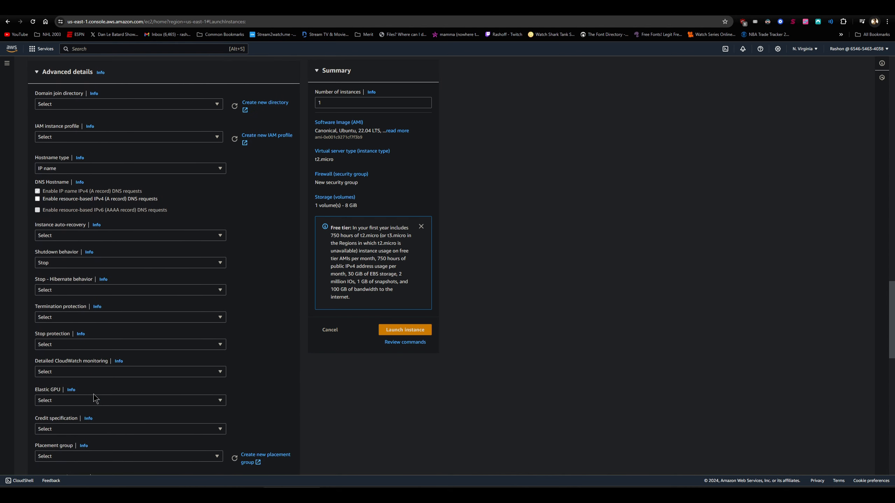
{"action": "scroll", "coordinate": [102, 395], "scroll_direction": "down", "scroll_amount": 10}
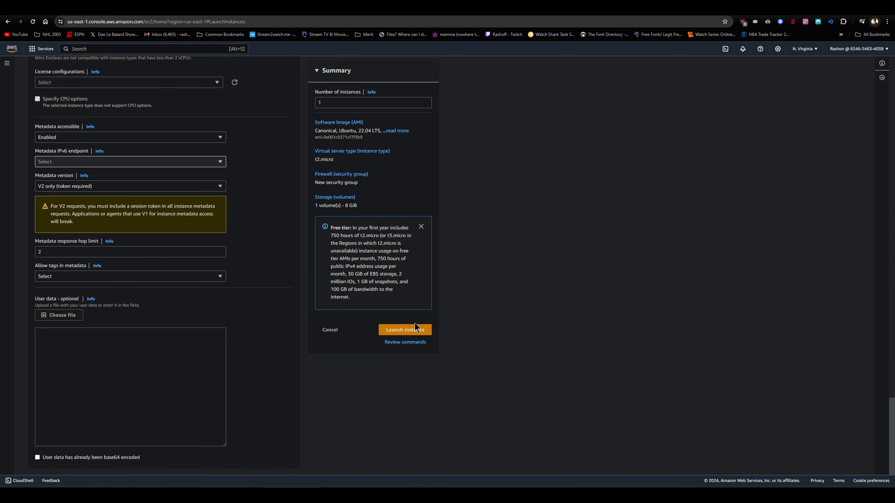
{"action": "scroll", "coordinate": [370, 323], "scroll_direction": "up", "scroll_amount": 20}
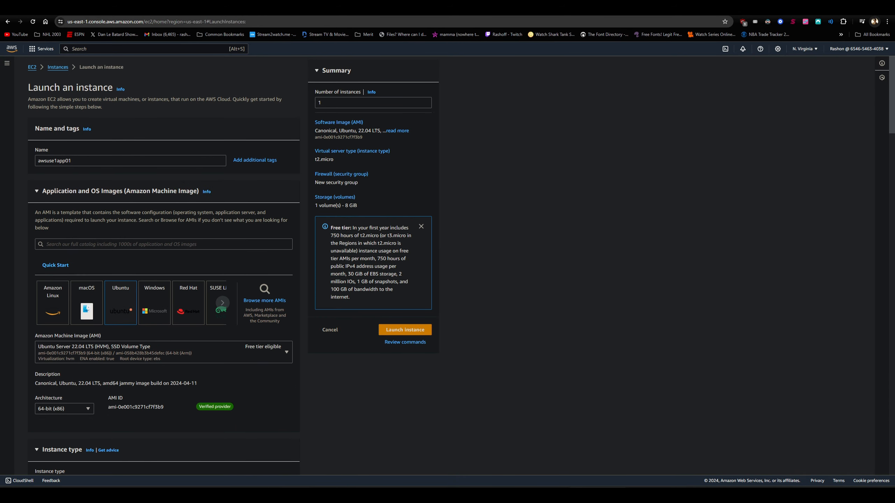
- Switch to Visual Studio Code, open the Create EC2.py script, and restore the editor to a smaller window
{"action": "left_click", "coordinate": [440, 495]}
{"action": "left_click", "coordinate": [64, 83]}
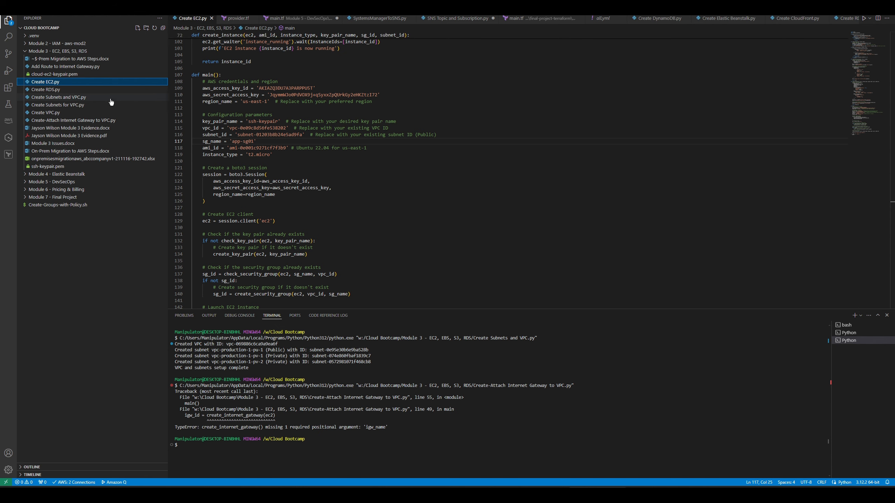
{"action": "left_click_drag", "start_coordinate": [400, 6], "coordinate": [460, 24]}
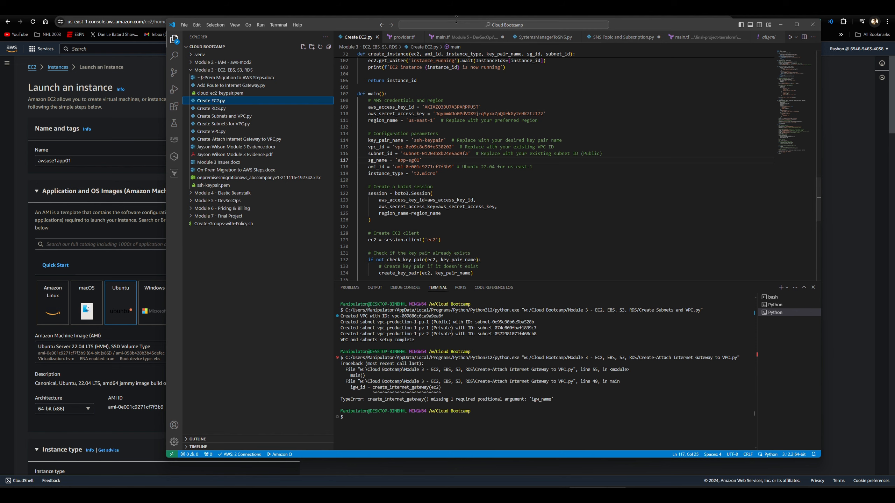
- Set vpc_id in Create EC2.py to the VPC ID copied from vpc-production in the VPC console, vpc-069886c6ca9a9ea6f
{"action": "left_click_drag", "start_coordinate": [333, 29], "coordinate": [399, 20]}
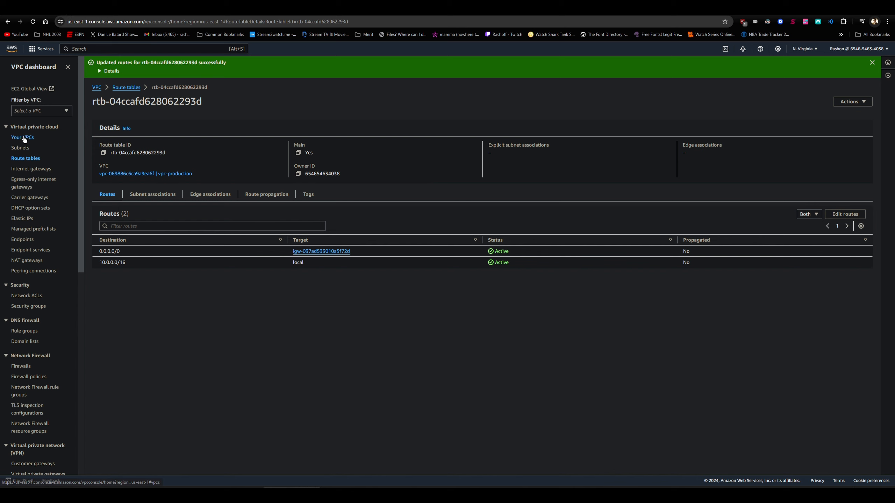
{"action": "left_click", "coordinate": [24, 137]}
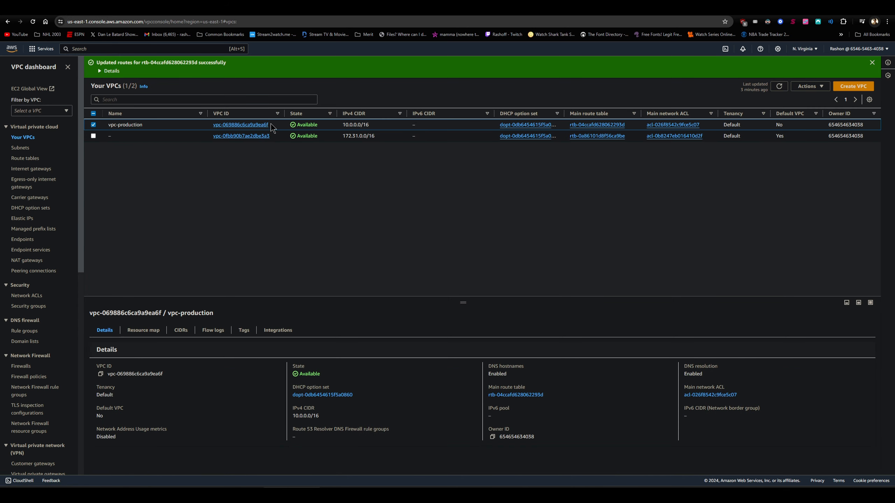
{"action": "left_click_drag", "start_coordinate": [272, 125], "coordinate": [210, 128]}
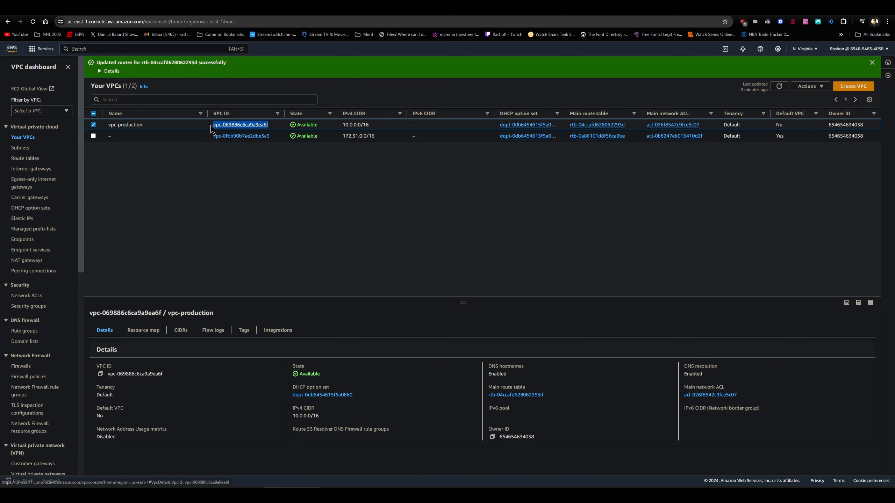
{"action": "left_click", "coordinate": [100, 374]}
{"action": "key", "text": "alt+Tab"}
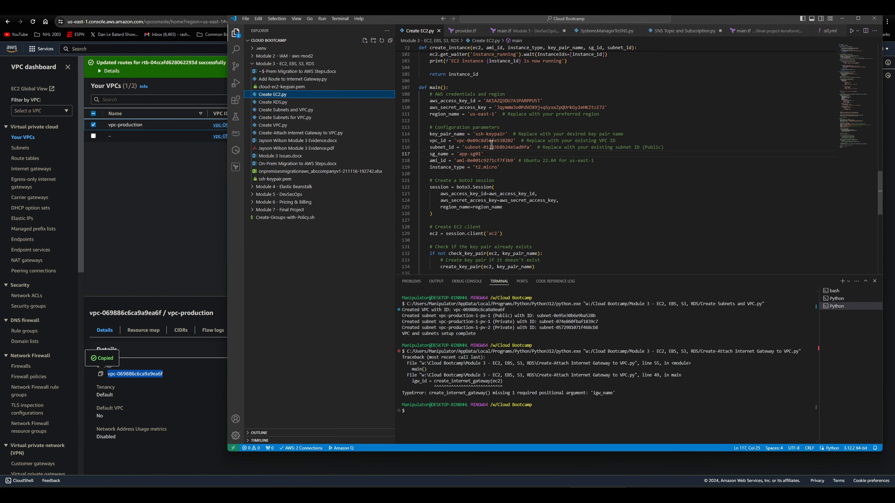
{"action": "left_click_drag", "start_coordinate": [457, 140], "coordinate": [514, 140]}
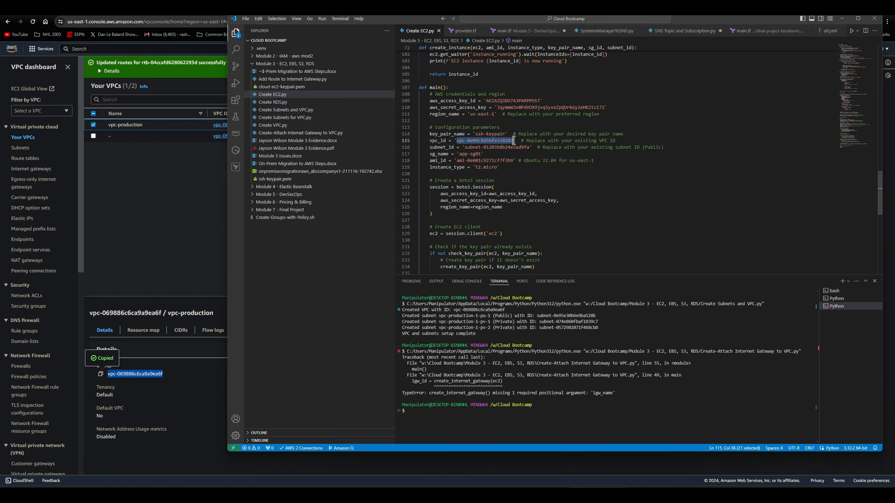
{"action": "key", "text": "ctrl+v"}
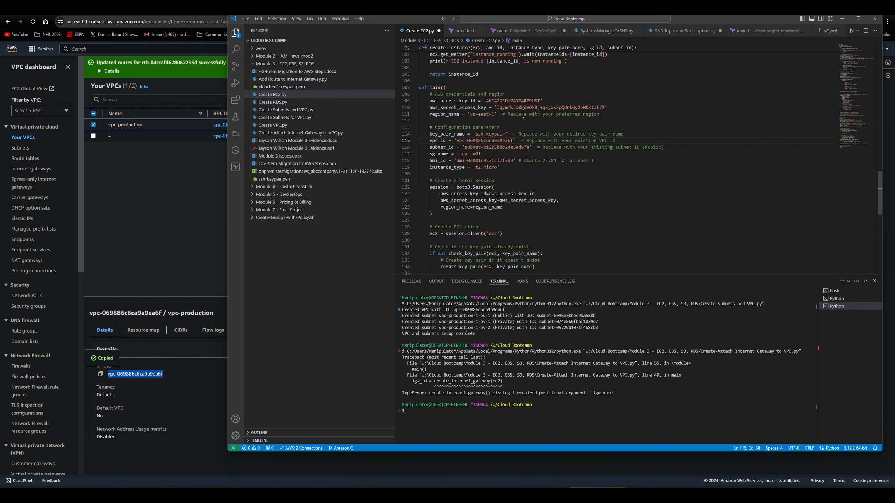
- Set subnet_id in Create EC2.py to the ID copied from the vpc-production-1-pu-1 (Public) subnet, subnet-0e95e30b6e9ba528b
{"action": "left_click", "coordinate": [20, 148]}
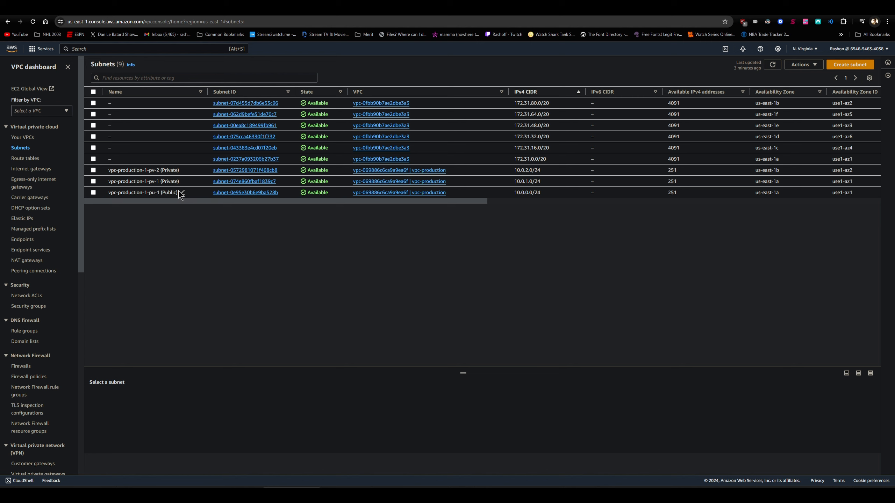
{"action": "left_click", "coordinate": [196, 197]}
{"action": "left_click", "coordinate": [100, 441]}
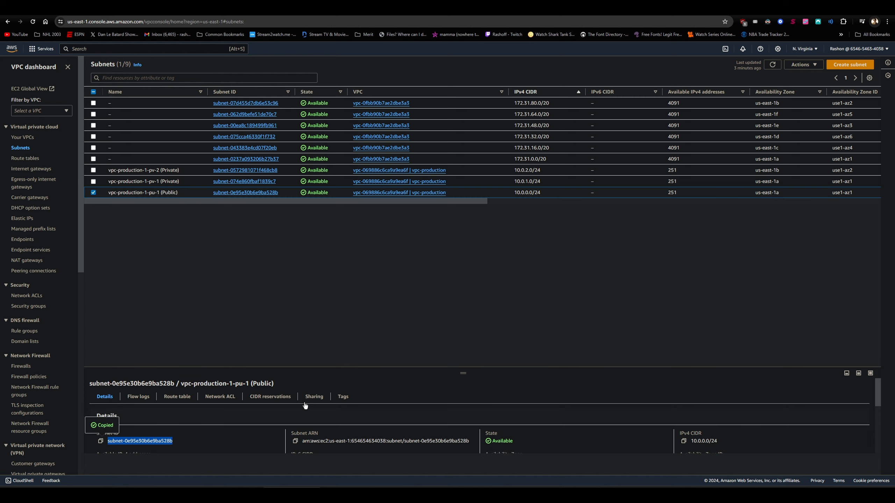
{"action": "key", "text": "alt+Tab"}
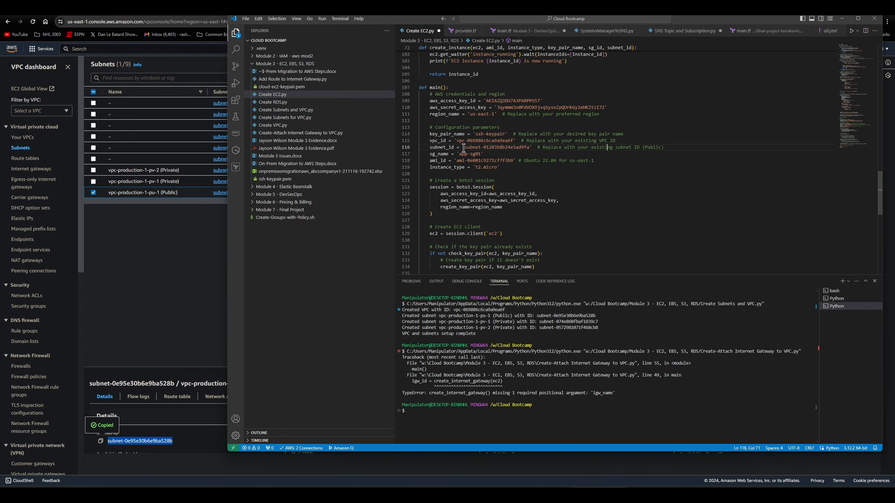
{"action": "left_click_drag", "start_coordinate": [464, 147], "coordinate": [529, 148]}
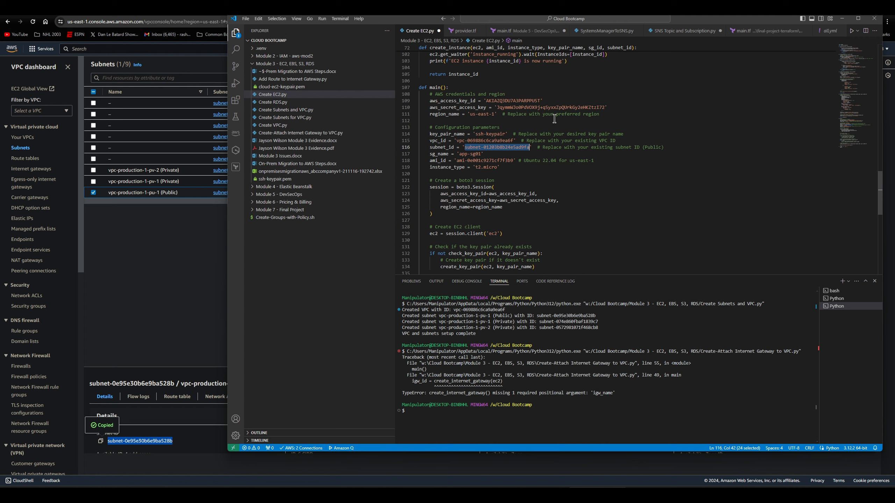
{"action": "key", "text": "ctrl+v"}
- Review the security group, instance and storage settings in Create EC2.py and run the script
{"action": "left_click", "coordinate": [475, 154]}
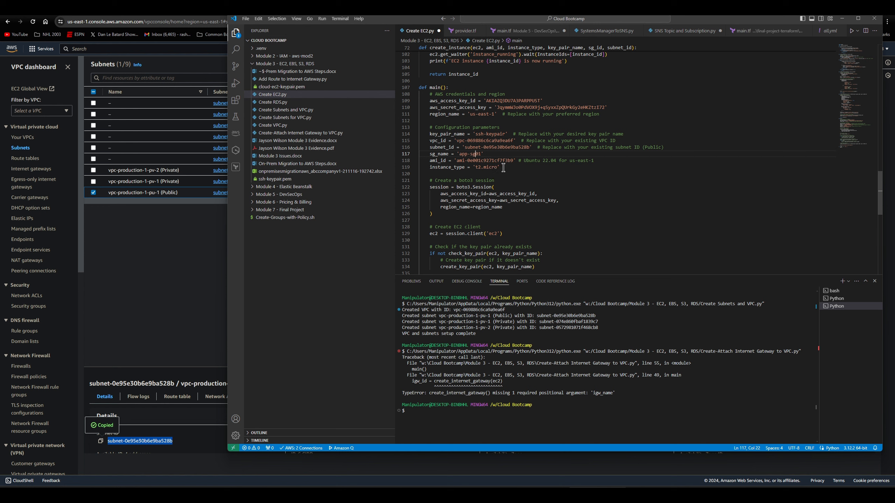
{"action": "scroll", "coordinate": [503, 168], "scroll_direction": "up", "scroll_amount": 10}
{"action": "scroll", "coordinate": [506, 167], "scroll_direction": "up", "scroll_amount": 1}
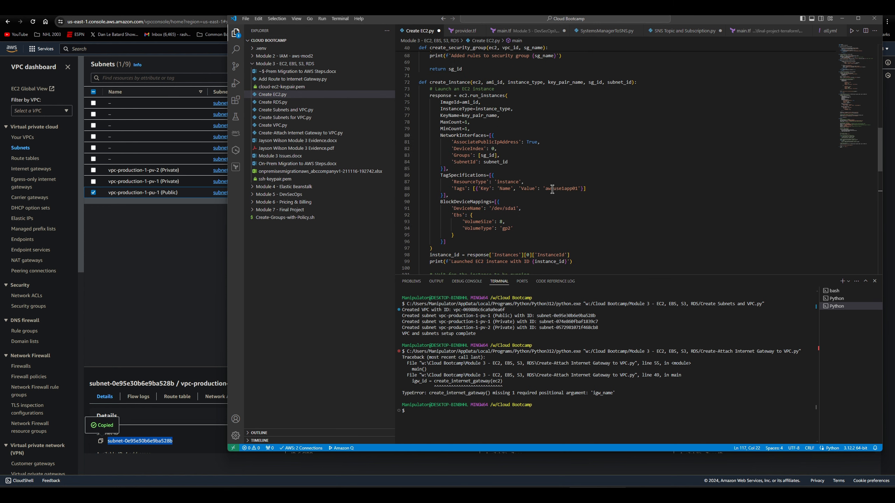
{"action": "scroll", "coordinate": [545, 166], "scroll_direction": "down", "scroll_amount": 1}
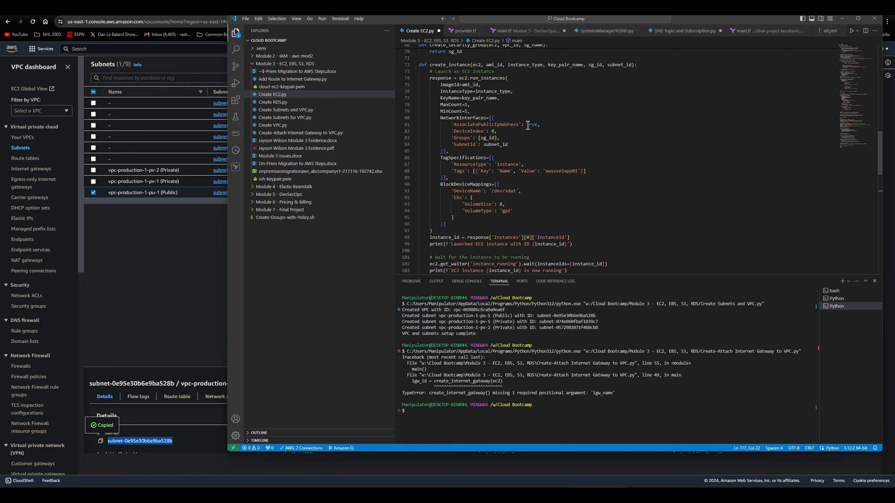
{"action": "scroll", "coordinate": [535, 129], "scroll_direction": "down", "scroll_amount": 5}
{"action": "scroll", "coordinate": [543, 133], "scroll_direction": "down", "scroll_amount": 3}
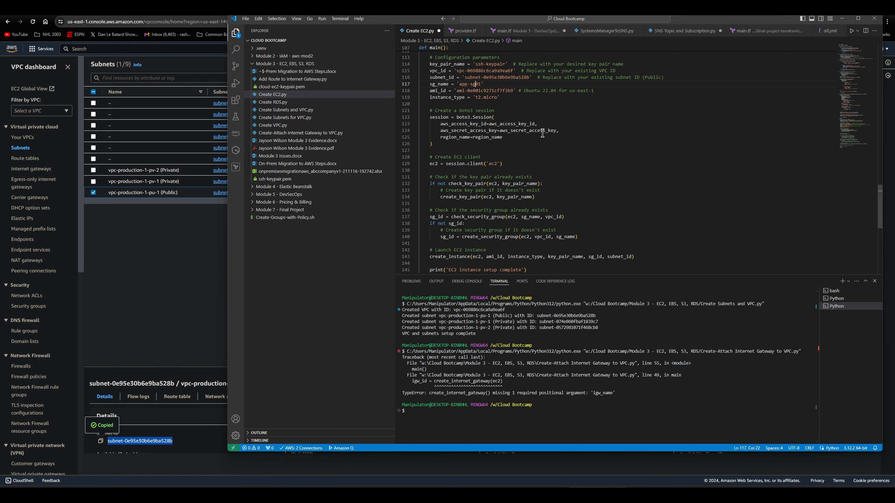
{"action": "scroll", "coordinate": [541, 130], "scroll_direction": "down", "scroll_amount": 3}
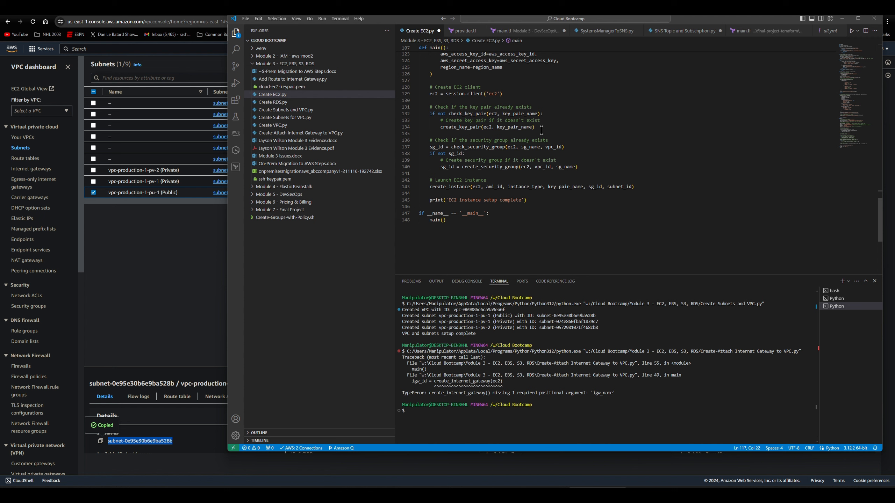
{"action": "left_click", "coordinate": [851, 32]}
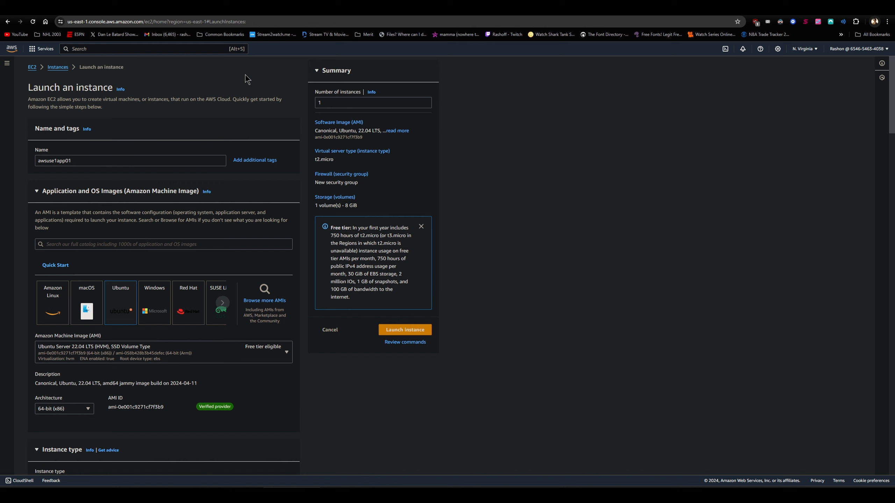
- Check the state of awsuse1app01 in the EC2 instances list and the script output in the Visual Studio Code terminal
{"action": "left_click", "coordinate": [31, 67]}
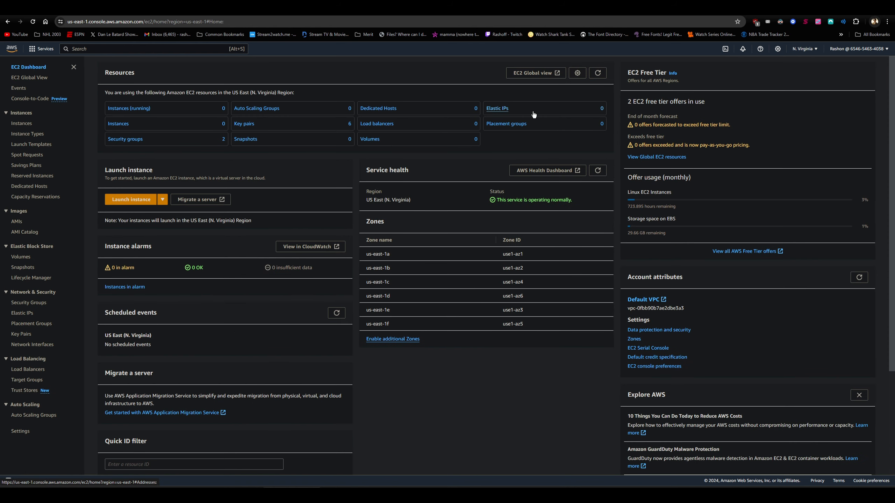
{"action": "left_click", "coordinate": [124, 126]}
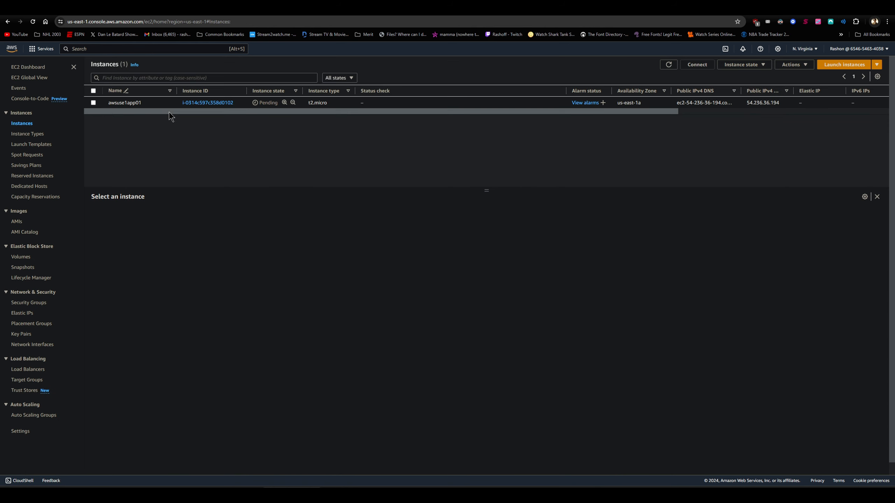
{"action": "left_click", "coordinate": [669, 66]}
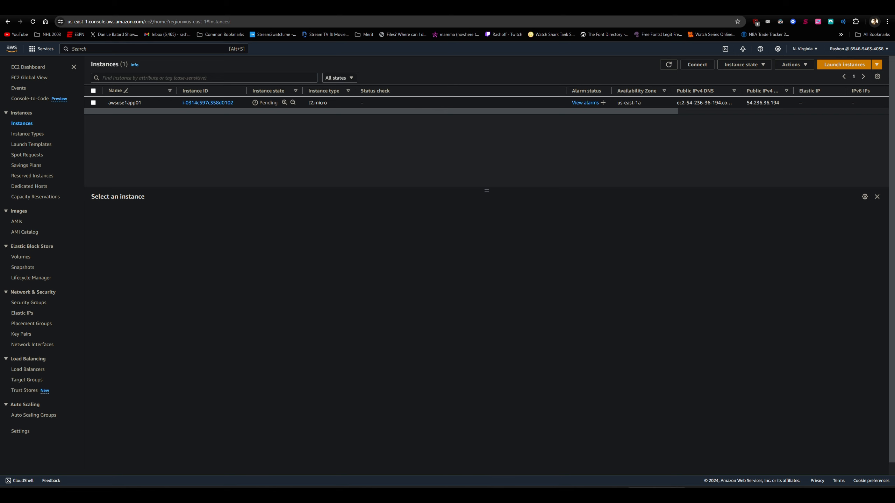
{"action": "key", "text": "alt+Tab"}
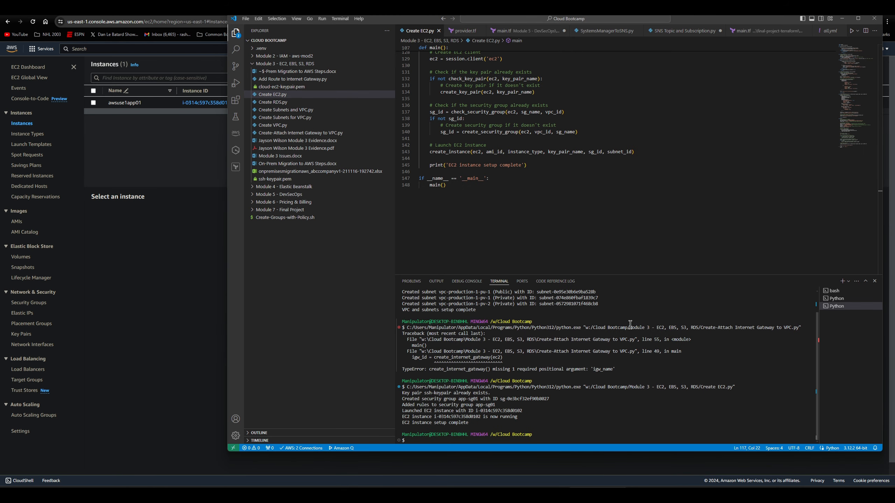
{"action": "key", "text": "alt+Tab"}
{"action": "left_click", "coordinate": [165, 176]}
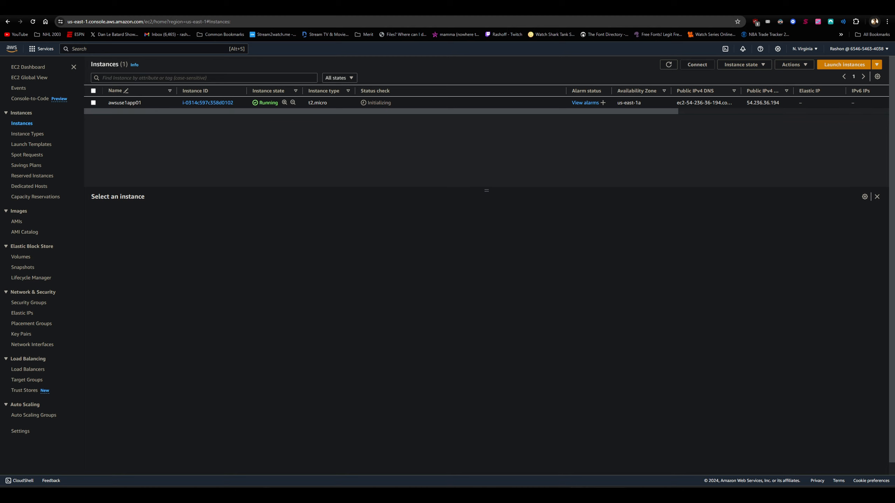
- Switch to Visual Studio Code and open the Create RDS.py script
{"action": "key", "text": "alt+Tab"}
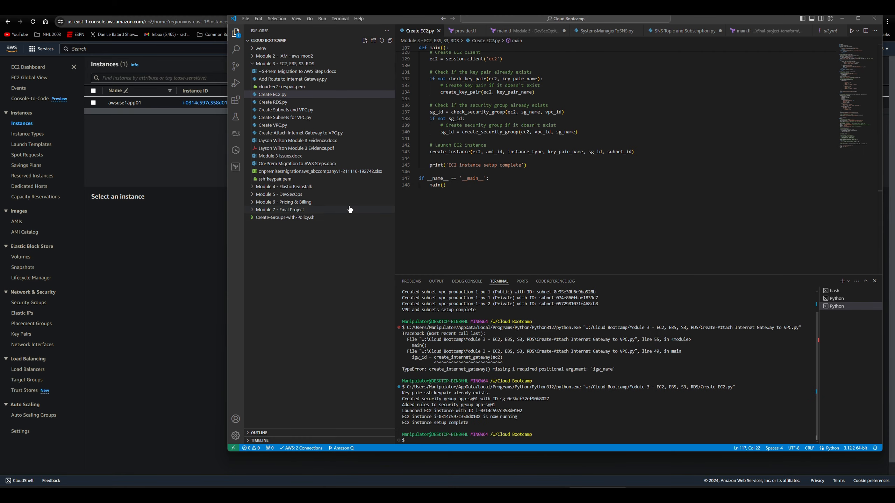
{"action": "left_click", "coordinate": [303, 103]}
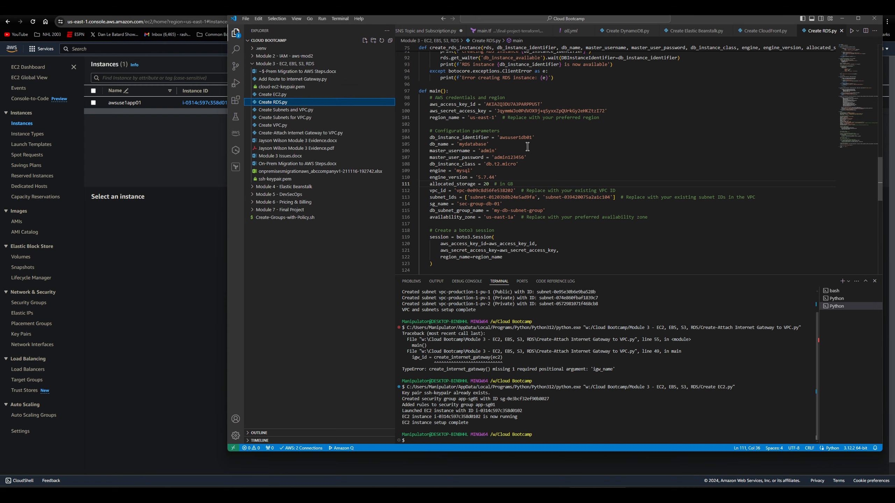
- Return to the AWS console in the browser, search for RDS, and start creating a database from its DB instances list
{"action": "left_click", "coordinate": [180, 154]}
{"action": "left_click", "coordinate": [89, 49]}
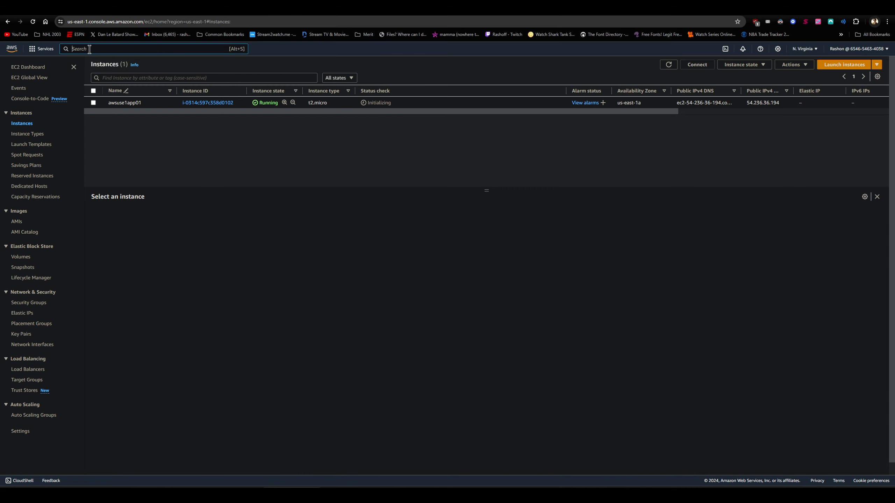
{"action": "type", "text": "RDS"}
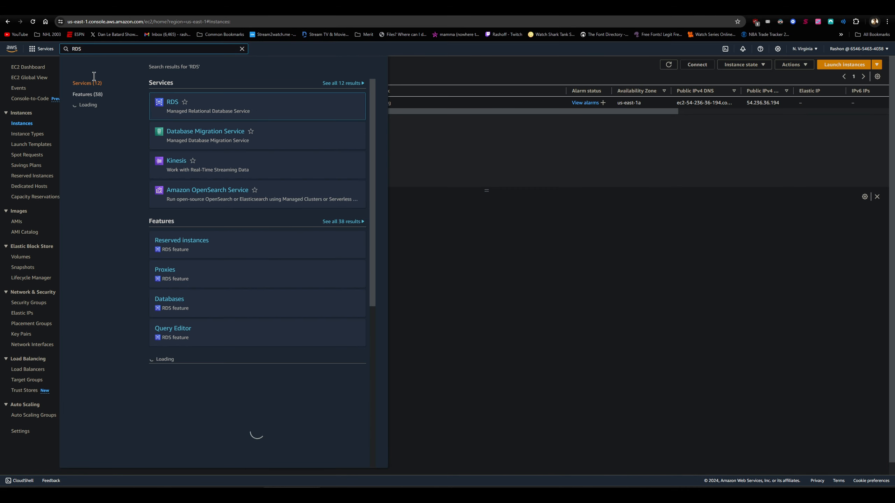
{"action": "left_click", "coordinate": [170, 106]}
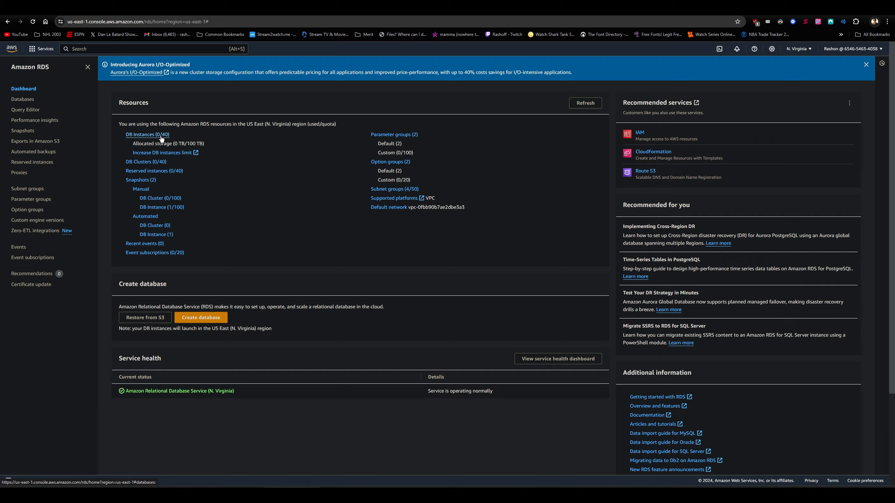
{"action": "left_click", "coordinate": [148, 134]}
{"action": "left_click", "coordinate": [826, 149]}
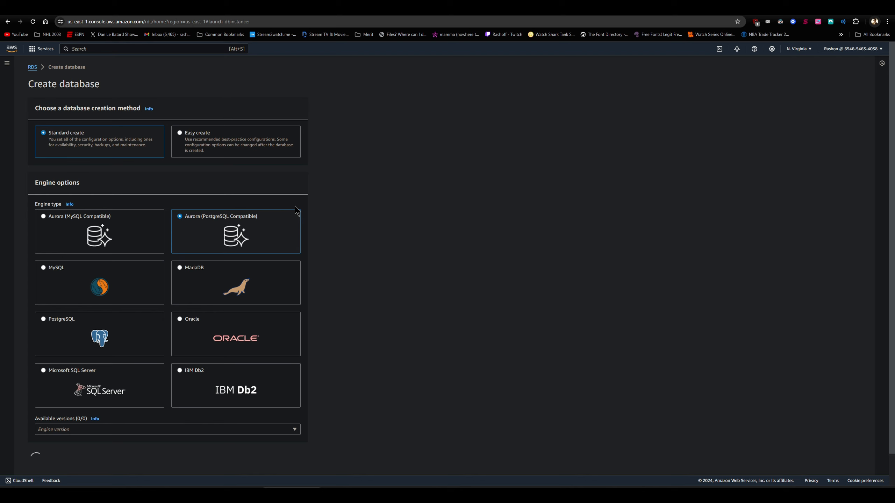
- Choose the MySQL engine with version MySQL 5.7.44 and enable RDS Extended Support for the new database
{"action": "left_click", "coordinate": [56, 272]}
{"action": "scroll", "coordinate": [175, 257], "scroll_direction": "down", "scroll_amount": 7}
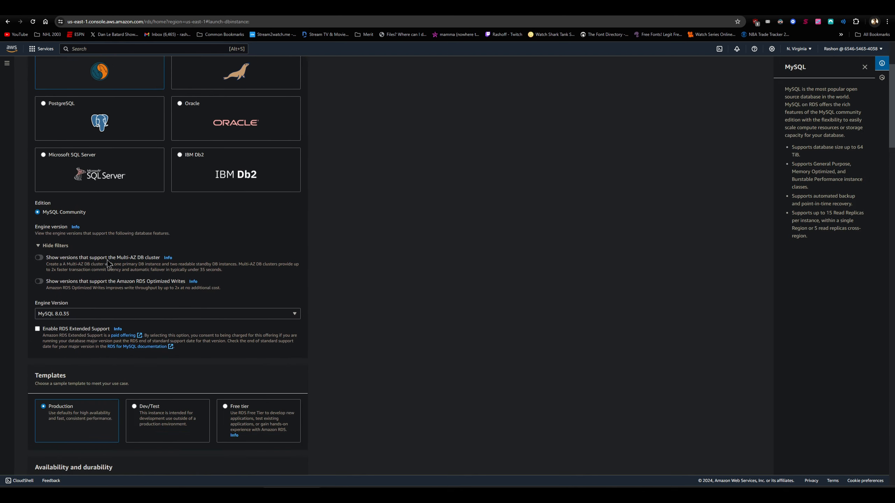
{"action": "scroll", "coordinate": [175, 256], "scroll_direction": "down", "scroll_amount": 1}
{"action": "left_click", "coordinate": [157, 247]}
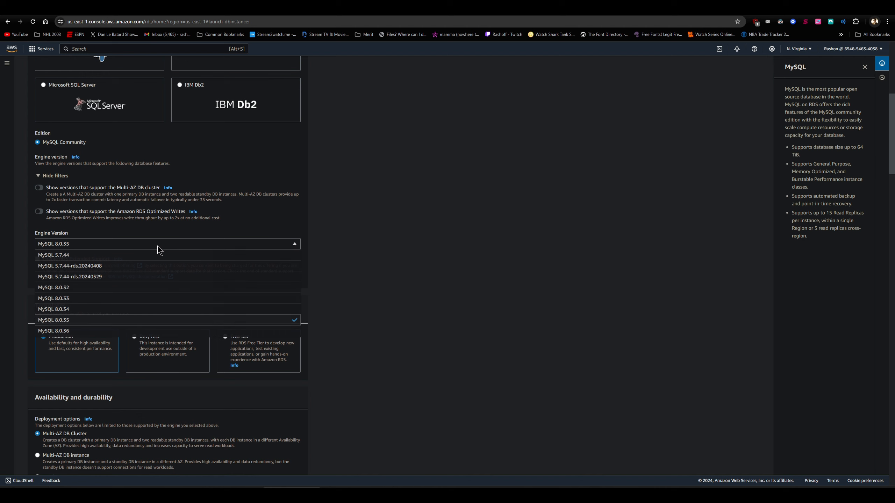
{"action": "left_click", "coordinate": [107, 257]}
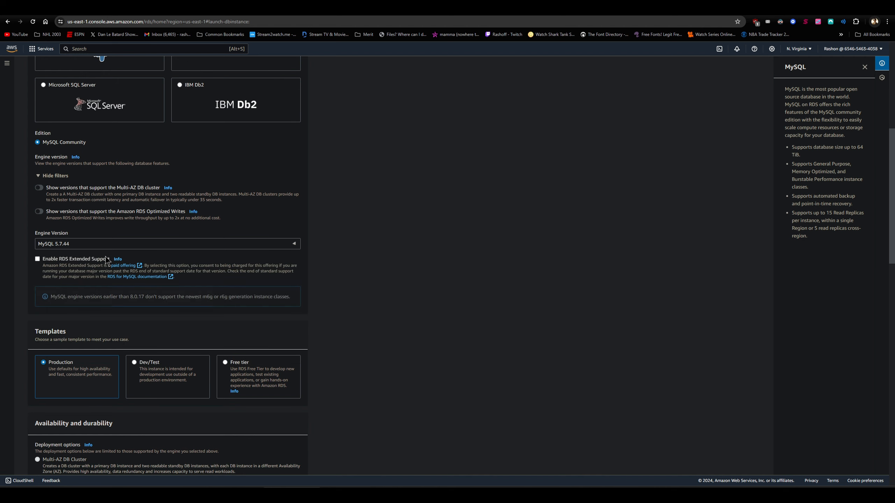
{"action": "left_click", "coordinate": [38, 259]}
- Select the Free tier template and set the DB instance identifier to awsuse1db01
{"action": "scroll", "coordinate": [128, 259], "scroll_direction": "down", "scroll_amount": 3}
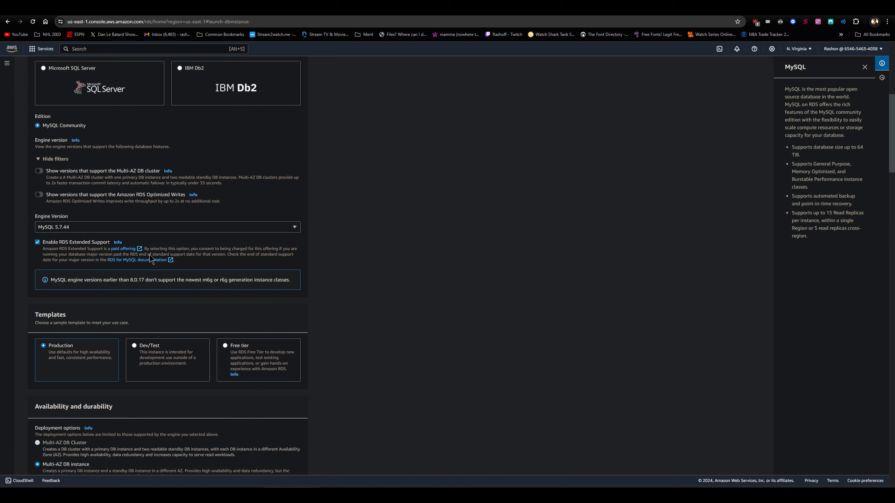
{"action": "left_click", "coordinate": [248, 262]}
{"action": "scroll", "coordinate": [247, 256], "scroll_direction": "down", "scroll_amount": 7}
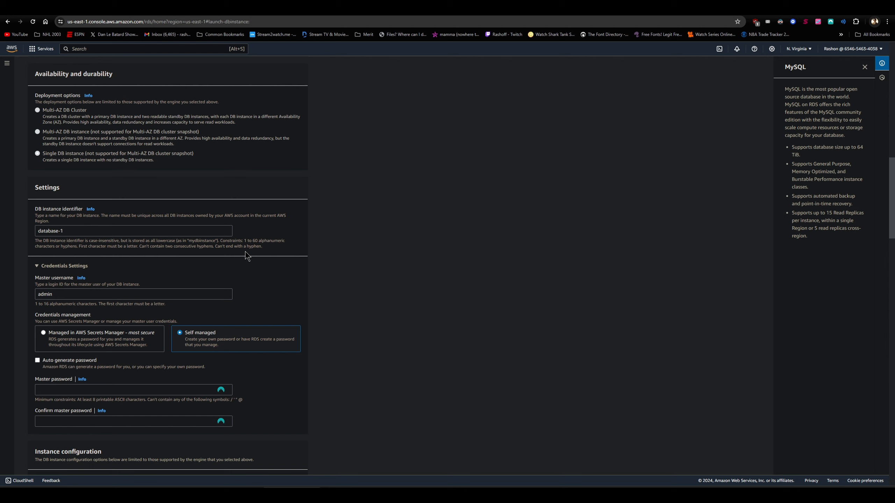
{"action": "triple_click", "coordinate": [93, 232]}
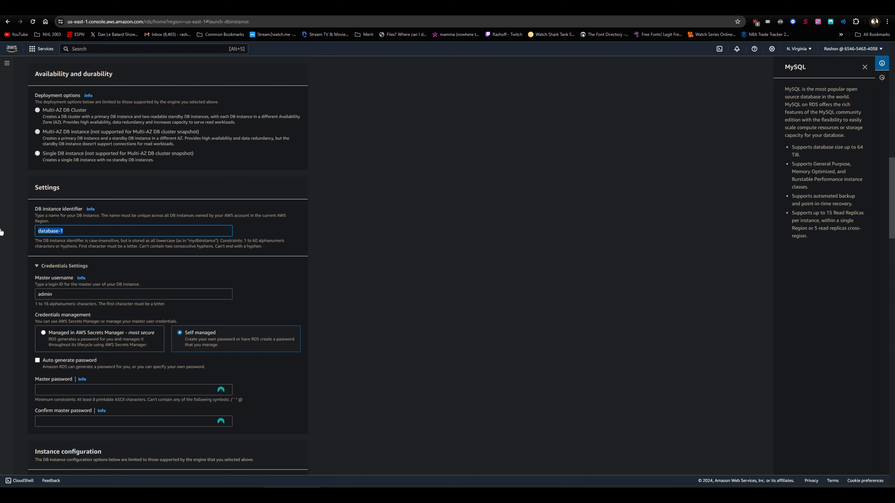
{"action": "type", "text": "awsuse1db01"}
- Enter the master password for the database's admin user and repeat it in the confirmation field
{"action": "scroll", "coordinate": [128, 295], "scroll_direction": "down", "scroll_amount": 2}
{"action": "left_click", "coordinate": [129, 319]}
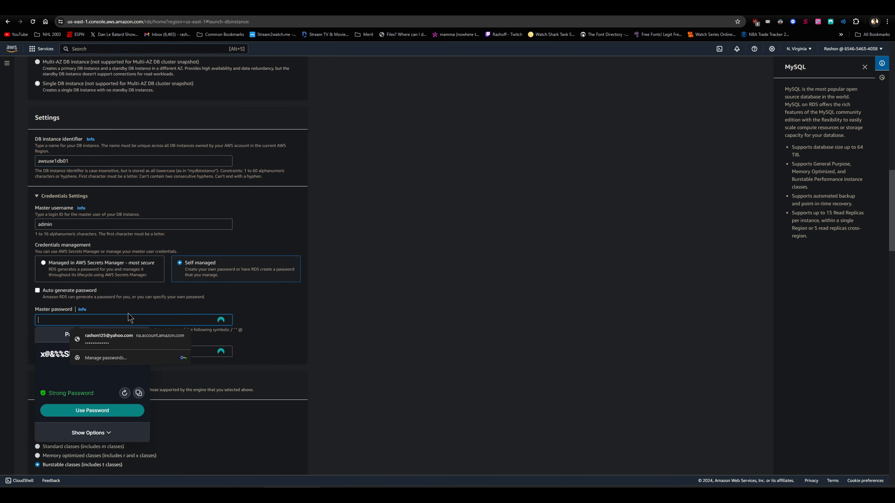
{"action": "left_click", "coordinate": [129, 312]}
{"action": "left_click", "coordinate": [100, 319]}
{"action": "type", "text": "••"}
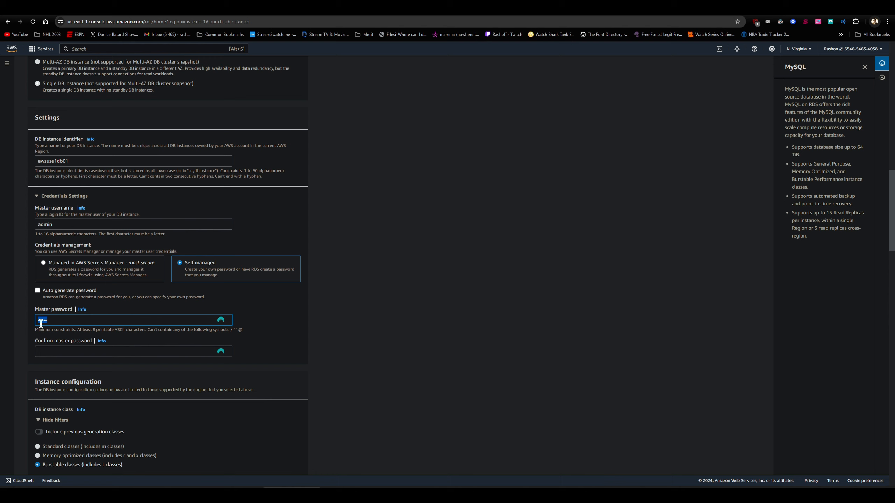
{"action": "type", "text": "•••••"}
{"action": "left_click", "coordinate": [162, 352]}
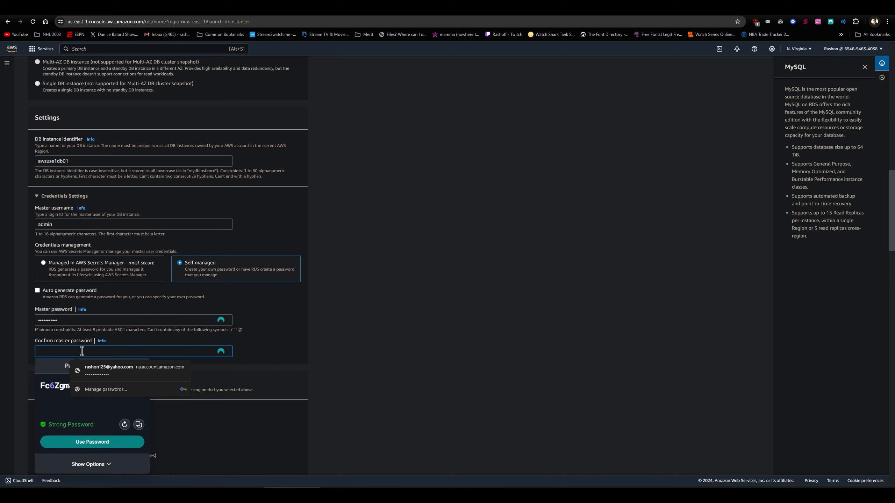
{"action": "type", "text": "••"}
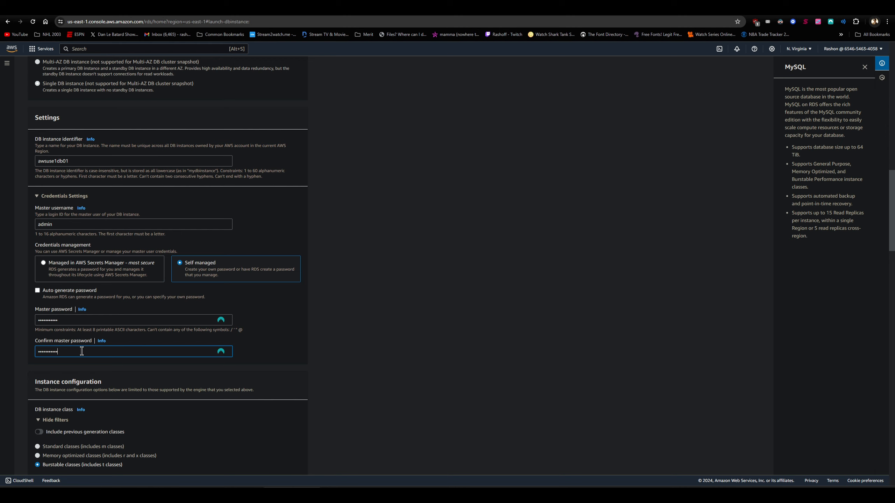
- Select the burstable db.t3.micro class for the DB instance
{"action": "scroll", "coordinate": [129, 343], "scroll_direction": "down", "scroll_amount": 1}
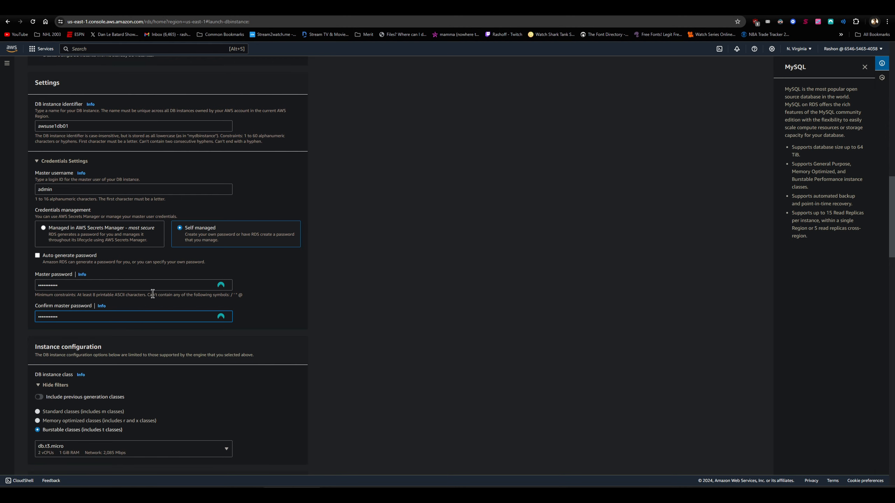
{"action": "scroll", "coordinate": [77, 205], "scroll_direction": "up", "scroll_amount": 3}
{"action": "scroll", "coordinate": [130, 268], "scroll_direction": "down", "scroll_amount": 9}
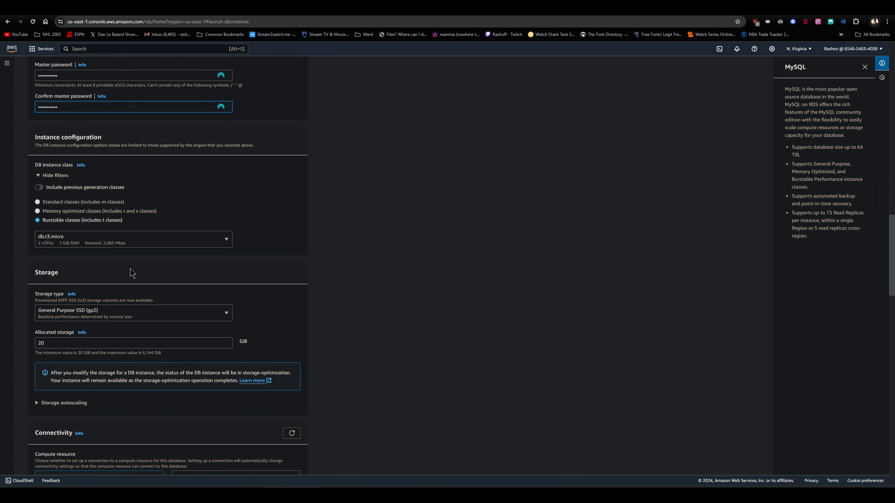
{"action": "left_click", "coordinate": [116, 244]}
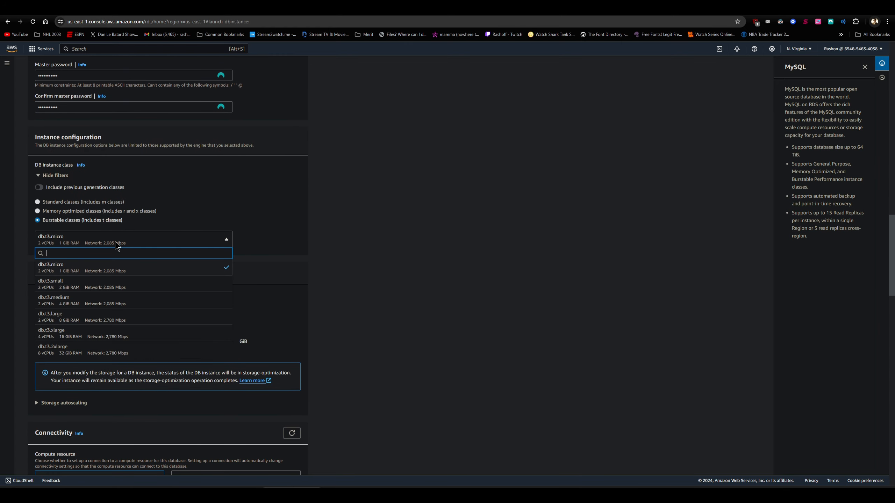
{"action": "left_click", "coordinate": [96, 268]}
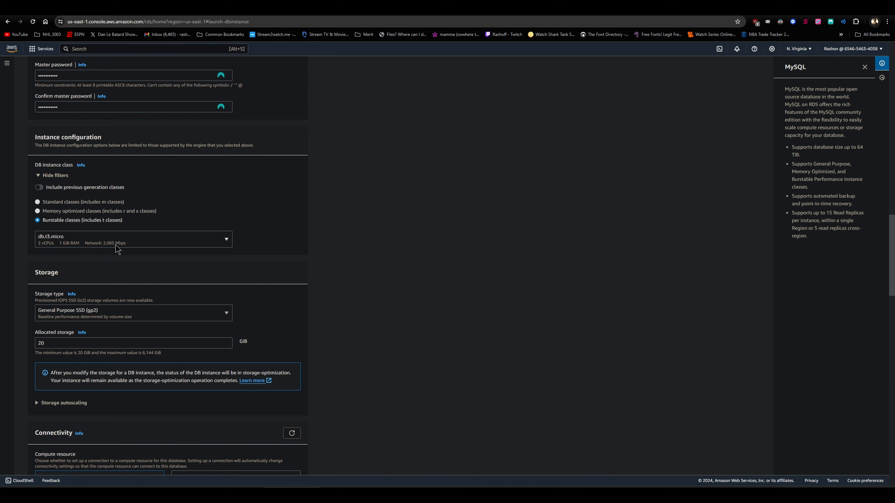
- Set the database's allocated storage to 40 GiB
{"action": "scroll", "coordinate": [135, 246], "scroll_direction": "down", "scroll_amount": 1}
{"action": "scroll", "coordinate": [134, 246], "scroll_direction": "down", "scroll_amount": 1}
{"action": "left_click_drag", "start_coordinate": [53, 274], "coordinate": [6, 279]}
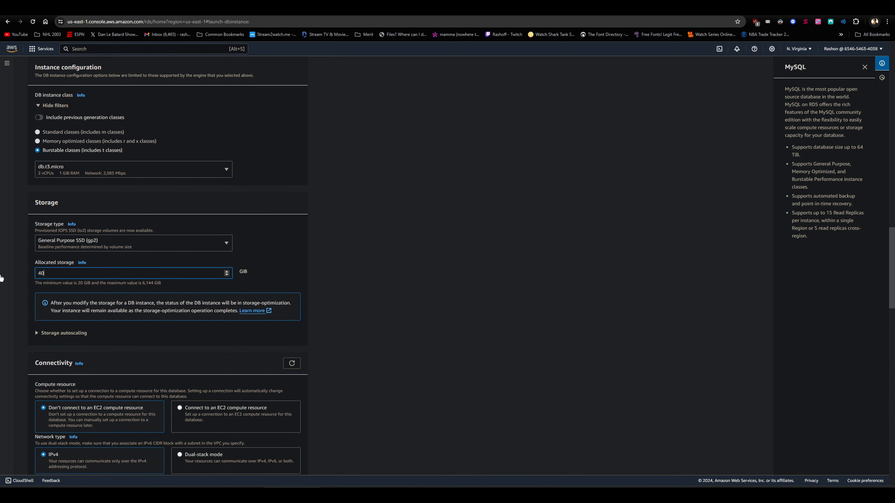
{"action": "left_click", "coordinate": [349, 275]}
{"action": "scroll", "coordinate": [344, 274], "scroll_direction": "down", "scroll_amount": 4}
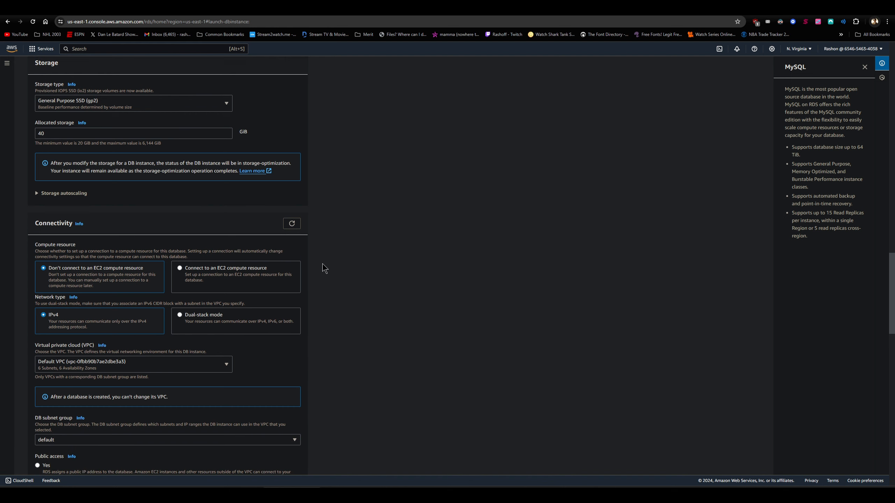
- Set the database's Availability Zone to us-east-1a and review the remaining settings through to the estimated monthly costs
{"action": "scroll", "coordinate": [324, 269], "scroll_direction": "down", "scroll_amount": 3}
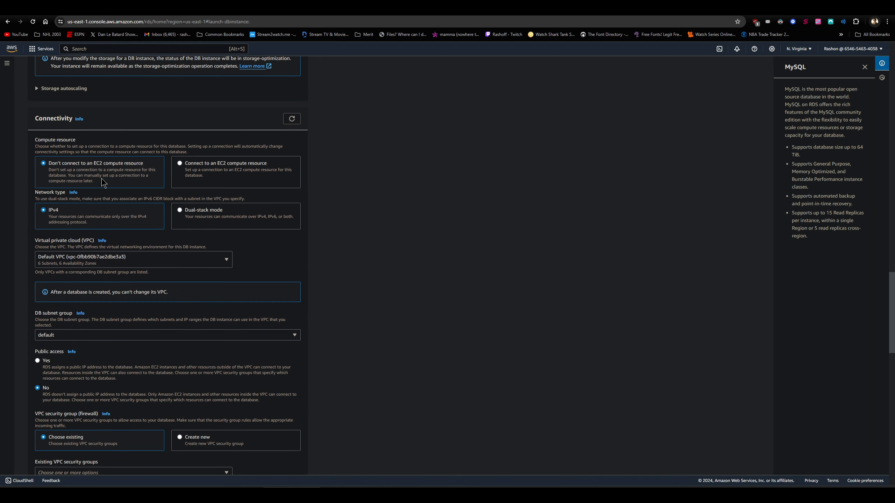
{"action": "scroll", "coordinate": [145, 182], "scroll_direction": "down", "scroll_amount": 4}
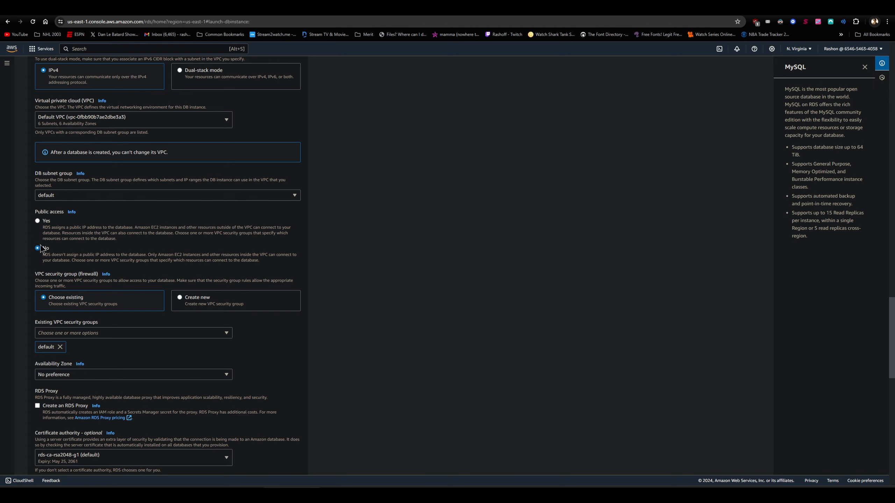
{"action": "scroll", "coordinate": [111, 235], "scroll_direction": "down", "scroll_amount": 3}
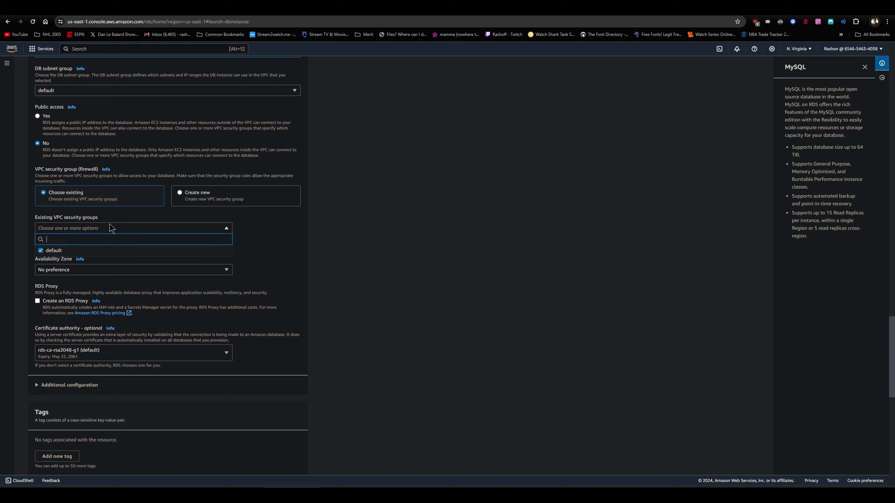
{"action": "left_click", "coordinate": [80, 270]}
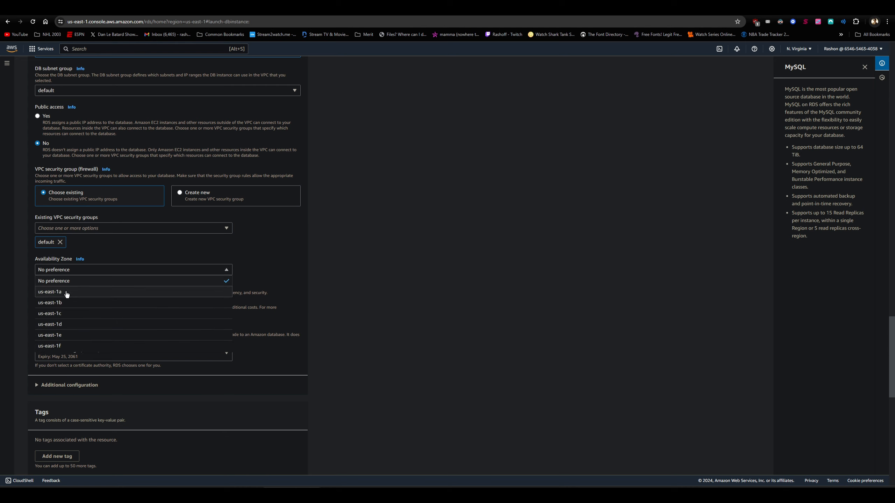
{"action": "left_click", "coordinate": [66, 292]}
{"action": "scroll", "coordinate": [134, 294], "scroll_direction": "down", "scroll_amount": 2}
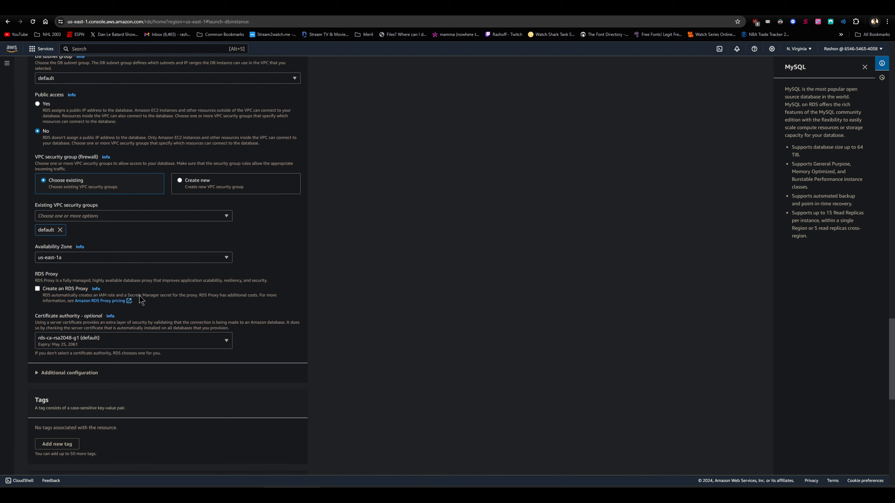
{"action": "scroll", "coordinate": [127, 284], "scroll_direction": "down", "scroll_amount": 5}
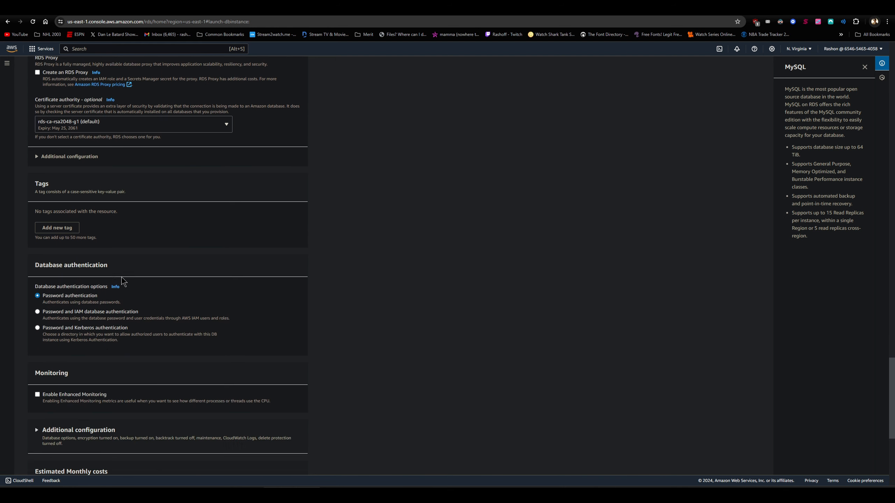
{"action": "scroll", "coordinate": [122, 278], "scroll_direction": "down", "scroll_amount": 7}
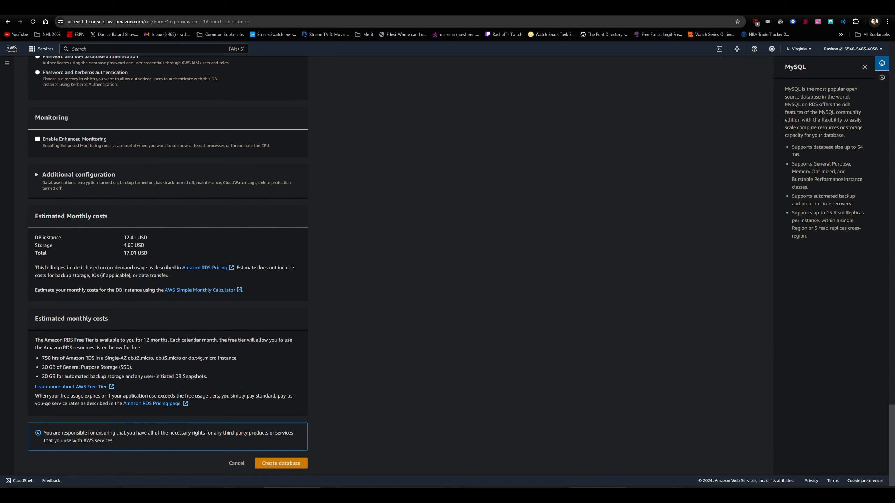
- Switch to Visual Studio Code and set db_instance_class in Create RDS.py to db.t3.micro
{"action": "key", "text": "alt+Tab"}
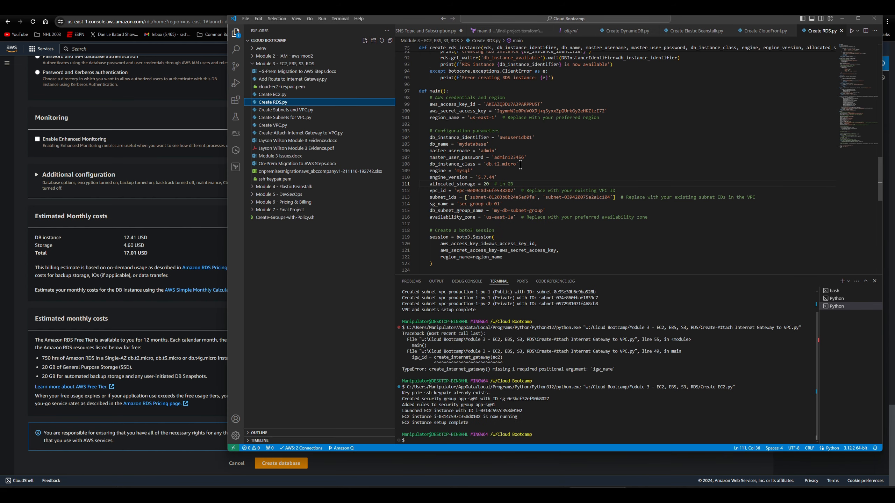
{"action": "left_click", "coordinate": [499, 164]}
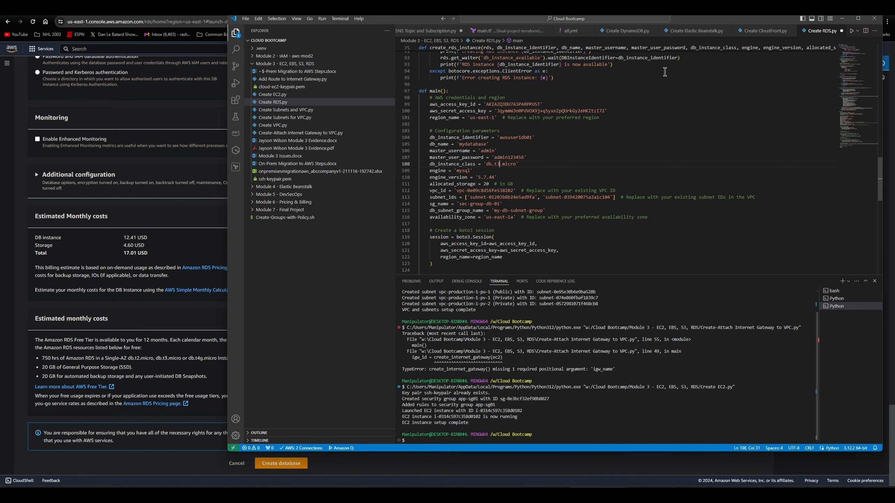
- Open the list of VPCs in the browser, return to Create RDS.py and review its configuration parameters from db_name to allocated_storage
{"action": "left_click", "coordinate": [300, 8]}
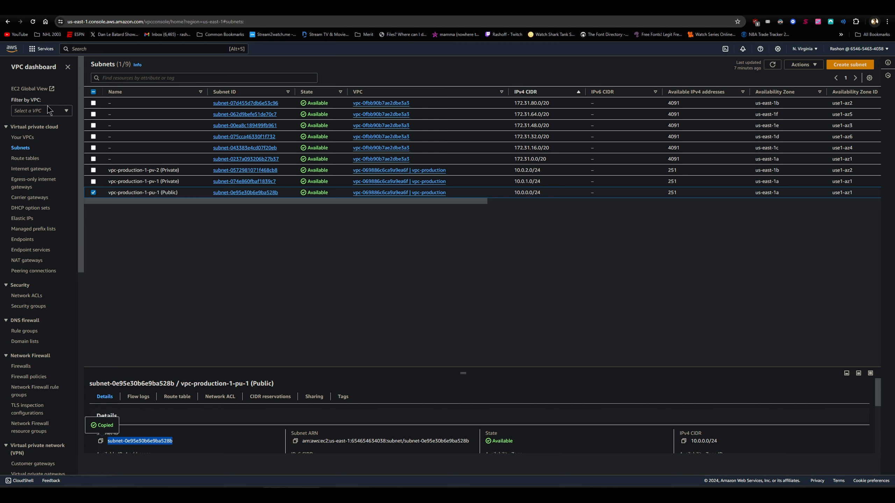
{"action": "left_click", "coordinate": [22, 137]}
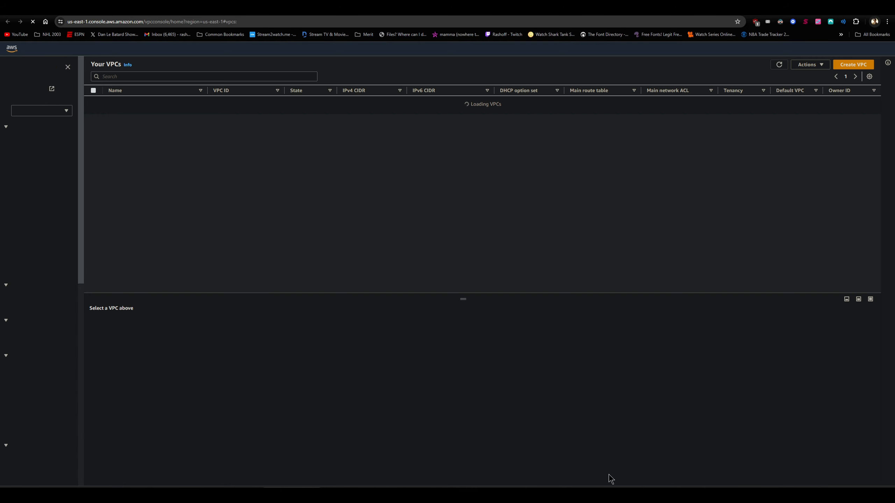
{"action": "key", "text": "alt+Tab"}
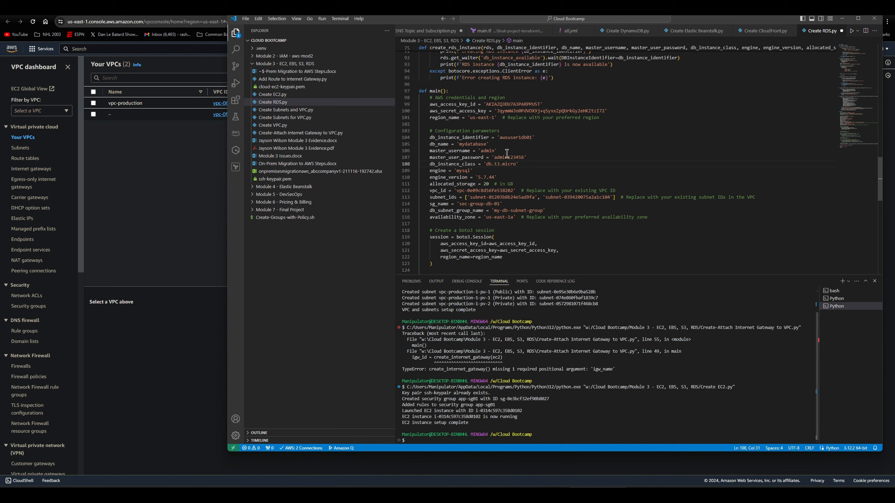
{"action": "left_click_drag", "start_coordinate": [489, 144], "coordinate": [460, 144]}
{"action": "left_click", "coordinate": [471, 145]}
{"action": "left_click", "coordinate": [511, 157]}
{"action": "left_click", "coordinate": [499, 164]}
{"action": "left_click", "coordinate": [489, 183]}
- Copy the VPC ID of vpc-production from the AWS console and replace the vpc_id value in Create RDS.py with vpc-069886c6ca9a9ea6f
{"action": "left_click", "coordinate": [170, 167]}
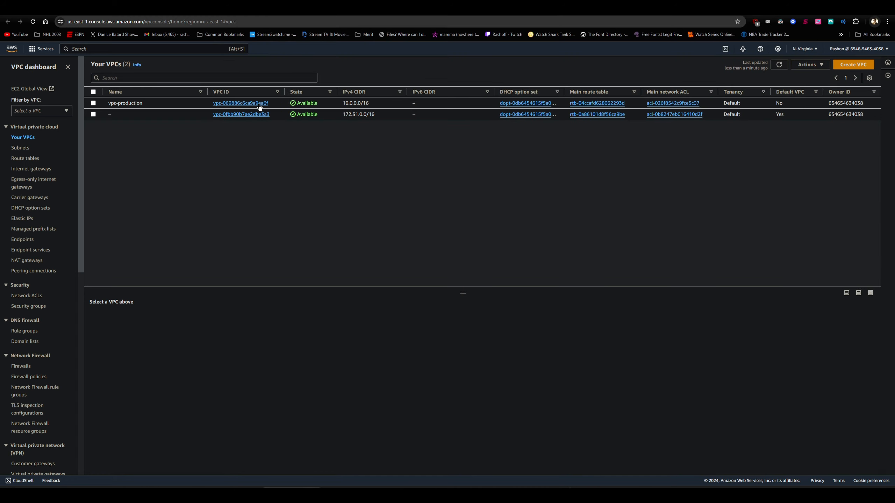
{"action": "left_click", "coordinate": [172, 106]}
{"action": "left_click", "coordinate": [101, 364]}
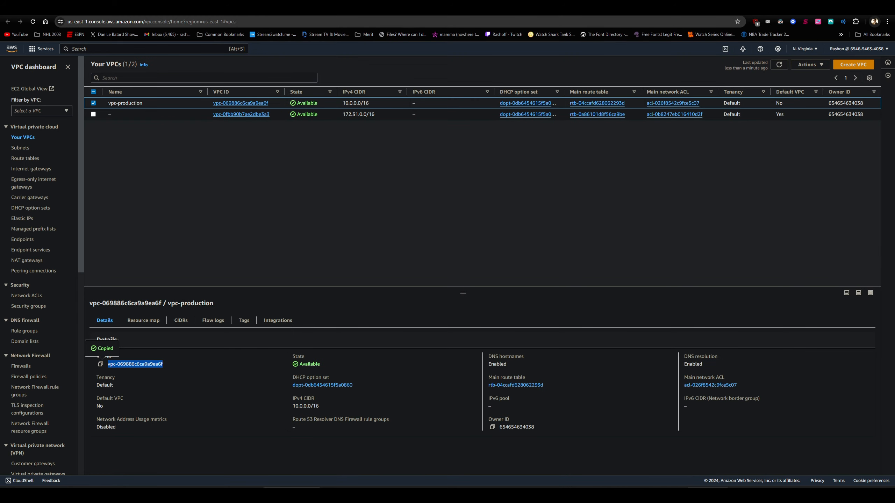
{"action": "mouse_move", "coordinate": [707, 495]}
{"action": "left_click", "coordinate": [707, 458]}
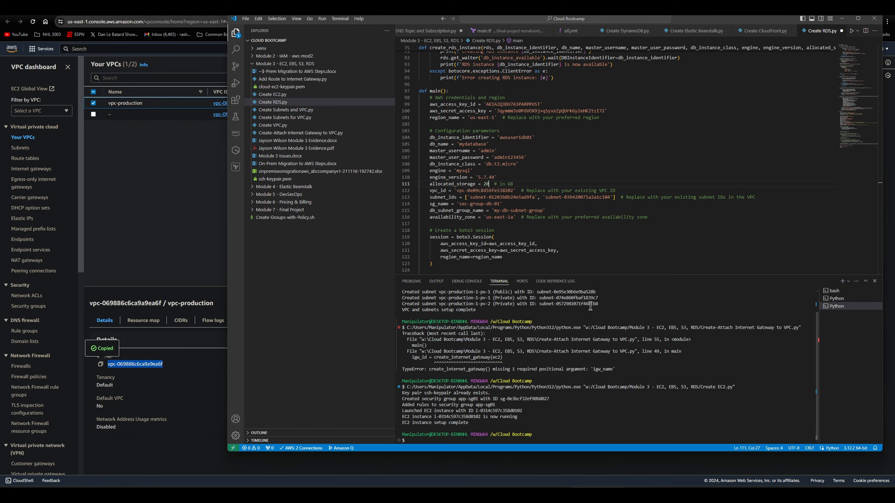
{"action": "left_click_drag", "start_coordinate": [456, 191], "coordinate": [513, 191]}
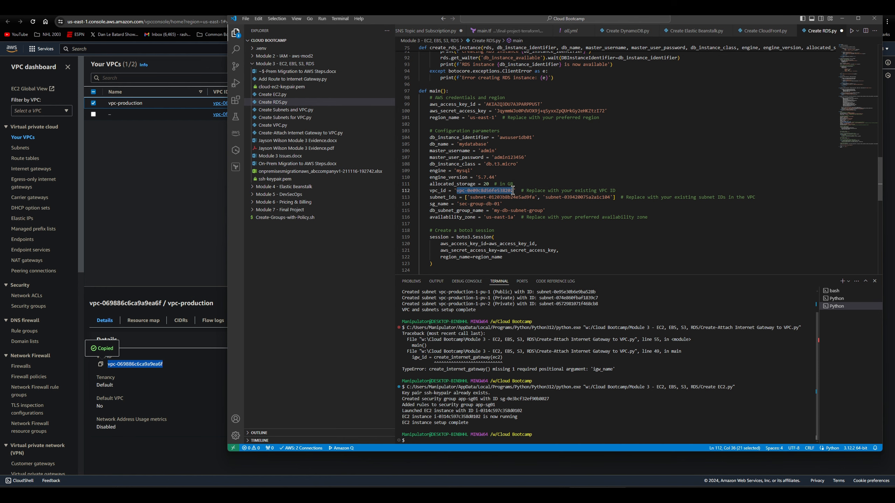
{"action": "right_click", "coordinate": [515, 191]}
{"action": "left_click", "coordinate": [536, 331]}
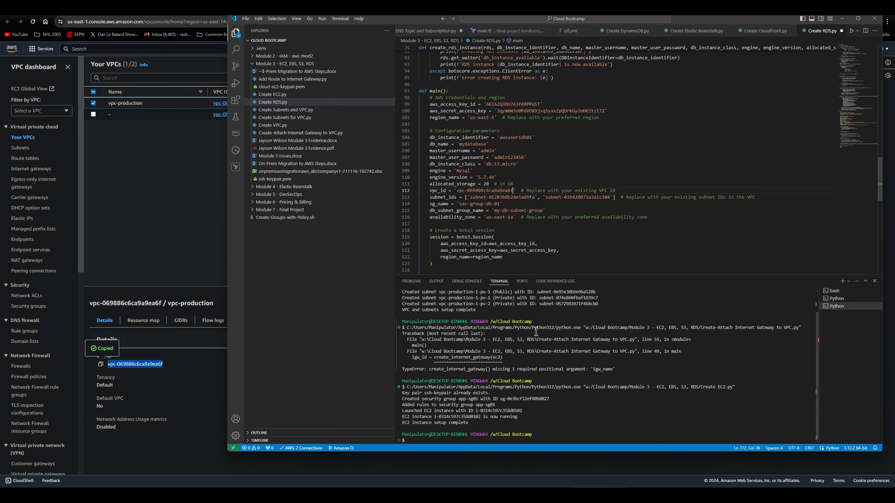
- Copy the ID of subnet vpc-production-1-pu-1 (Public) and replace the first subnet_ids entry in Create RDS.py with subnet-0e95e30b6e9ba528b
{"action": "left_click", "coordinate": [178, 181]}
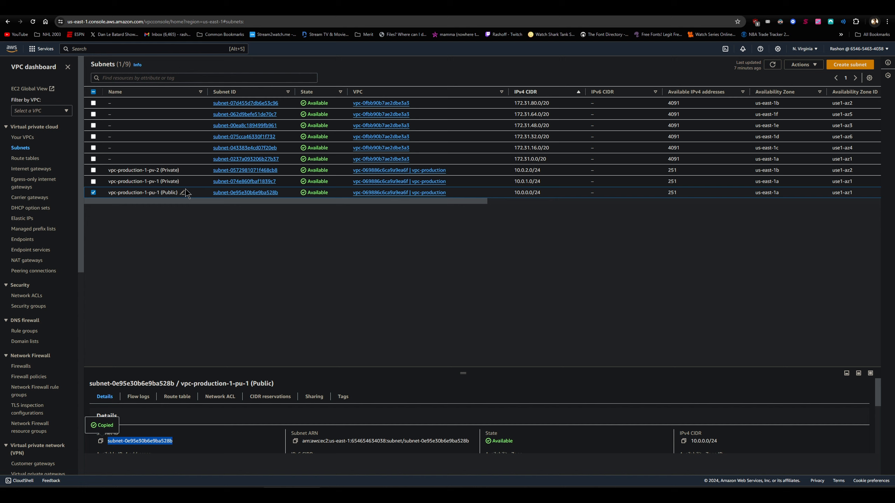
{"action": "left_click", "coordinate": [100, 442]}
{"action": "mouse_move", "coordinate": [597, 497]}
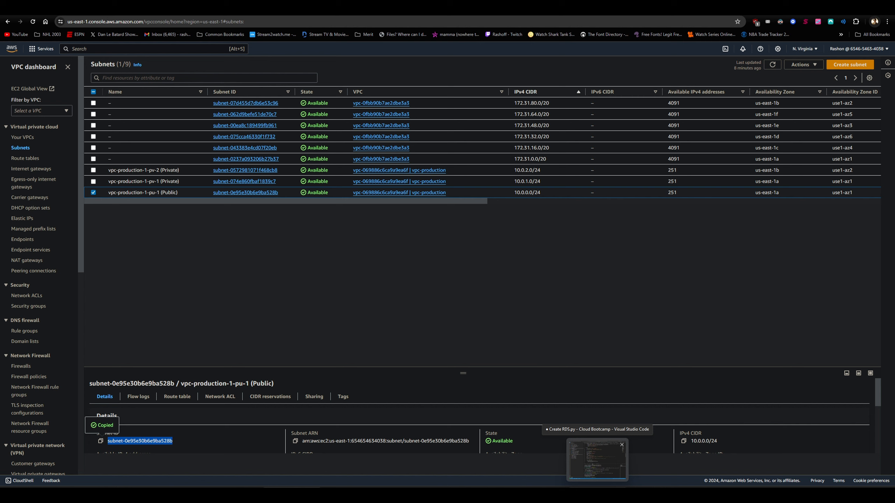
{"action": "left_click", "coordinate": [597, 460]}
{"action": "left_click_drag", "start_coordinate": [471, 198], "coordinate": [534, 197]}
{"action": "right_click", "coordinate": [534, 198]}
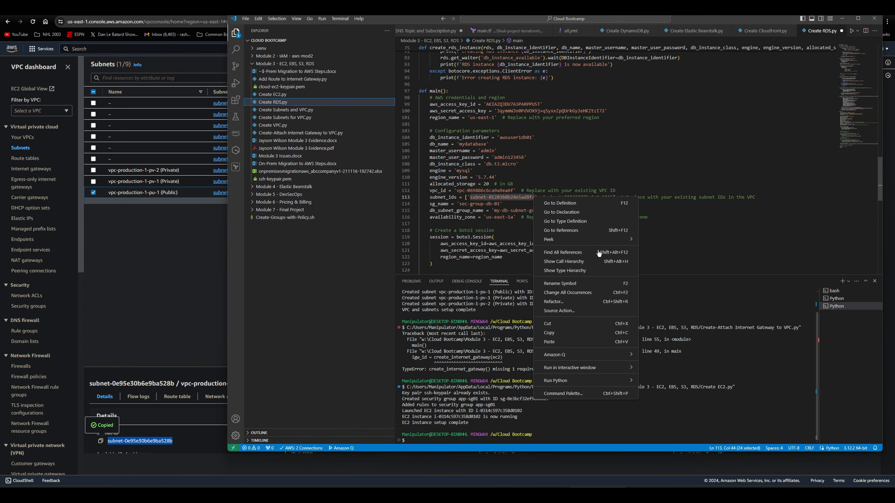
{"action": "left_click", "coordinate": [549, 342]}
- Copy the ID of subnet vpc-production-1-pv-1 (Private) and replace the second subnet_ids entry in Create RDS.py with subnet-074e860fbaf1839c7
{"action": "left_click", "coordinate": [178, 272]}
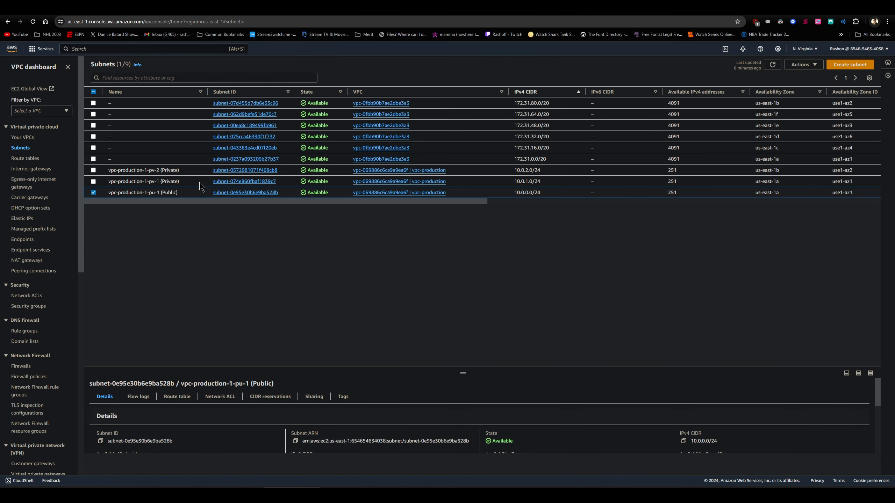
{"action": "left_click_drag", "start_coordinate": [277, 181], "coordinate": [209, 190]}
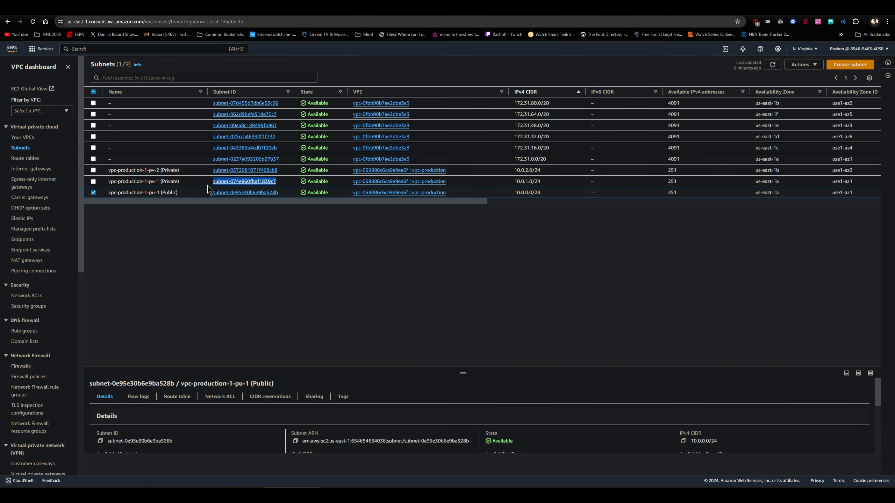
{"action": "left_click", "coordinate": [208, 185]}
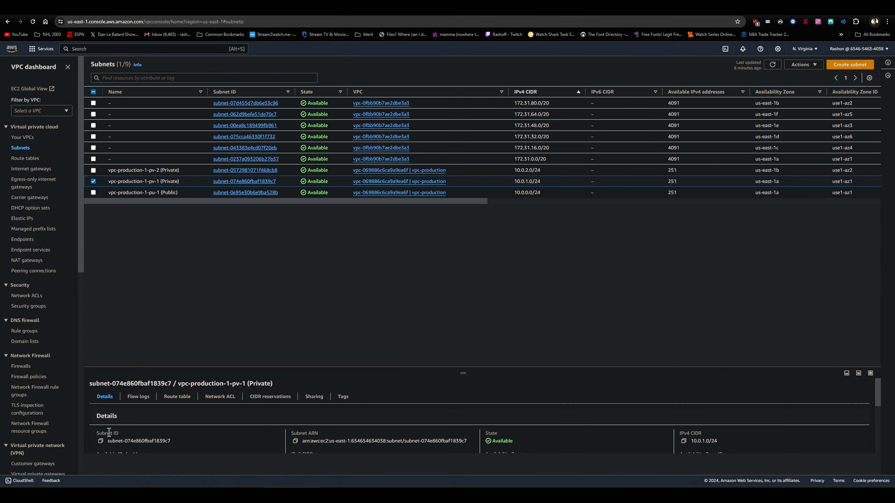
{"action": "left_click", "coordinate": [100, 441]}
{"action": "key", "text": "alt+Tab"}
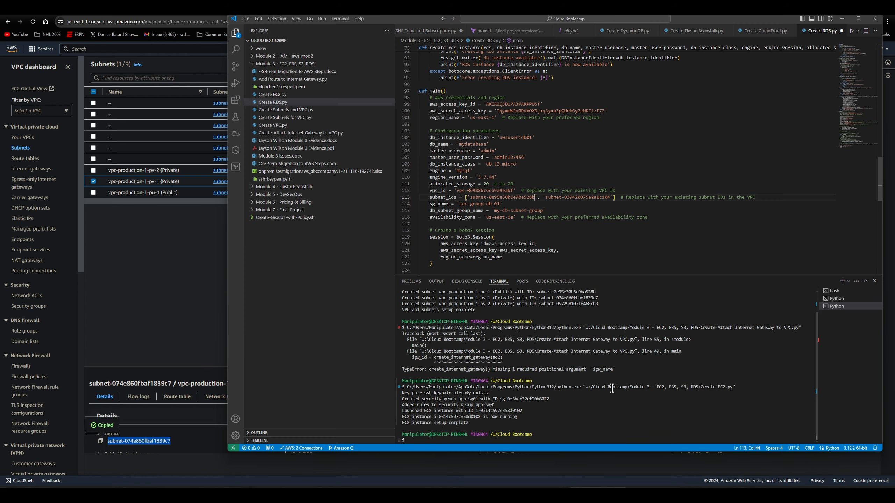
{"action": "left_click", "coordinate": [544, 198]}
{"action": "left_click_drag", "start_coordinate": [545, 199], "coordinate": [606, 198]}
{"action": "right_click", "coordinate": [606, 199]}
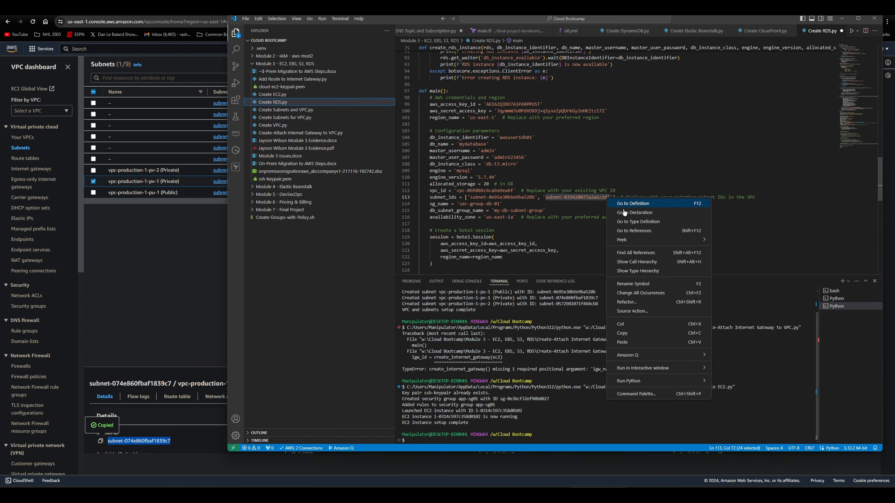
{"action": "left_click", "coordinate": [643, 343]}
{"action": "left_click", "coordinate": [608, 236]}
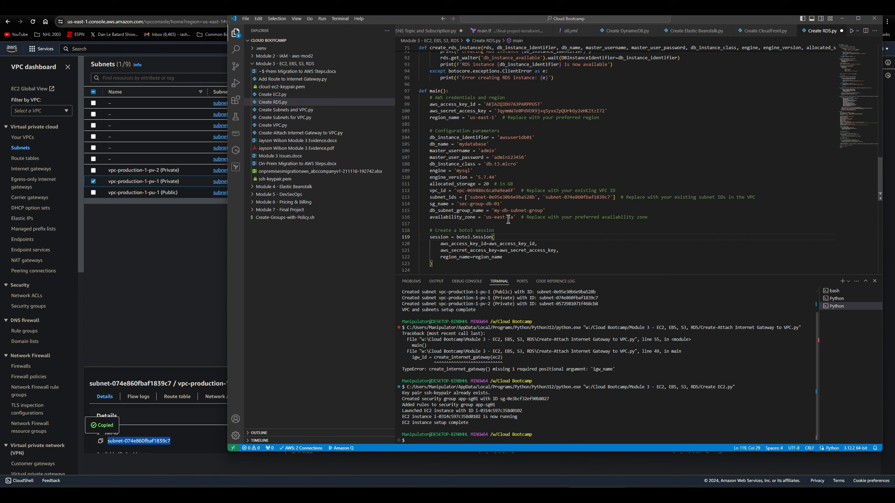
- Check the configuration parameters and the create_rds_instance function in Create RDS.py, and run the script
{"action": "scroll", "coordinate": [507, 220], "scroll_direction": "down", "scroll_amount": 5}
{"action": "scroll", "coordinate": [510, 210], "scroll_direction": "up", "scroll_amount": 4}
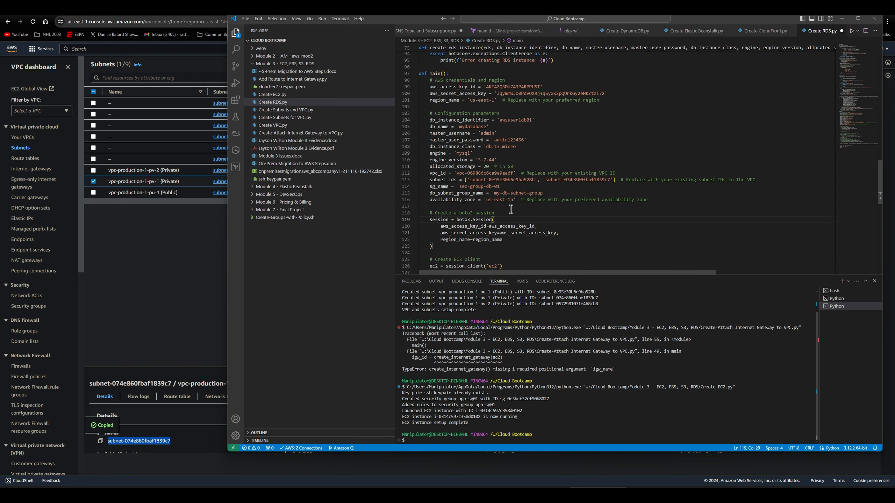
{"action": "scroll", "coordinate": [510, 209], "scroll_direction": "up", "scroll_amount": 10}
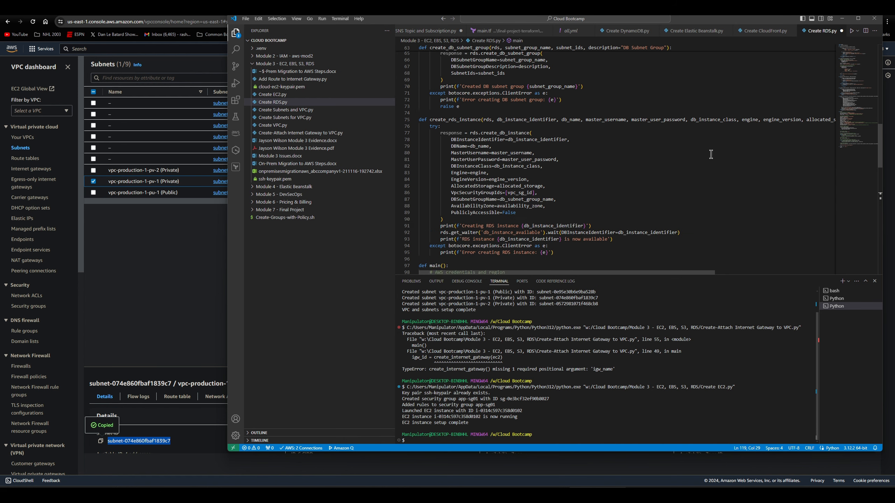
{"action": "scroll", "coordinate": [711, 154], "scroll_direction": "down", "scroll_amount": 6}
{"action": "left_click", "coordinate": [850, 32]}
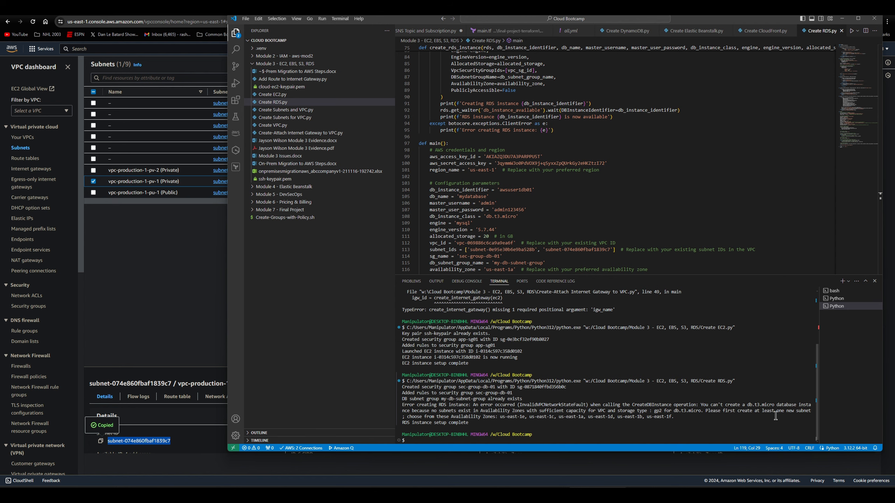
- Return to the filled-in RDS creation form in the browser, review its settings, create database awsuse1db01 and dismiss the follow-up dialogs
{"action": "left_click", "coordinate": [164, 314]}
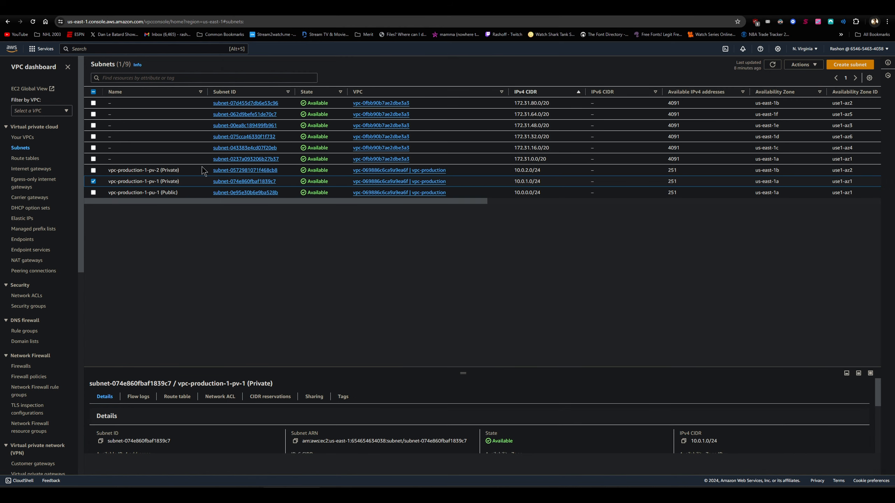
{"action": "left_click", "coordinate": [310, 8]}
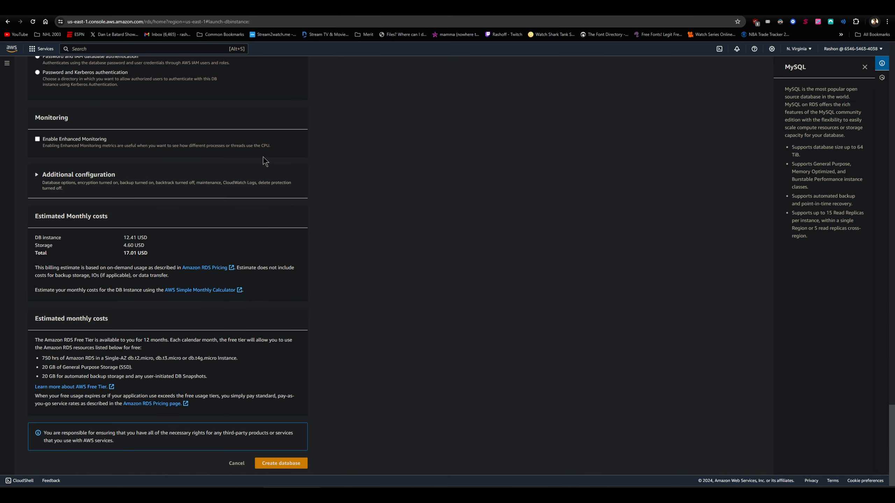
{"action": "scroll", "coordinate": [267, 158], "scroll_direction": "up", "scroll_amount": 12}
{"action": "scroll", "coordinate": [273, 163], "scroll_direction": "up", "scroll_amount": 15}
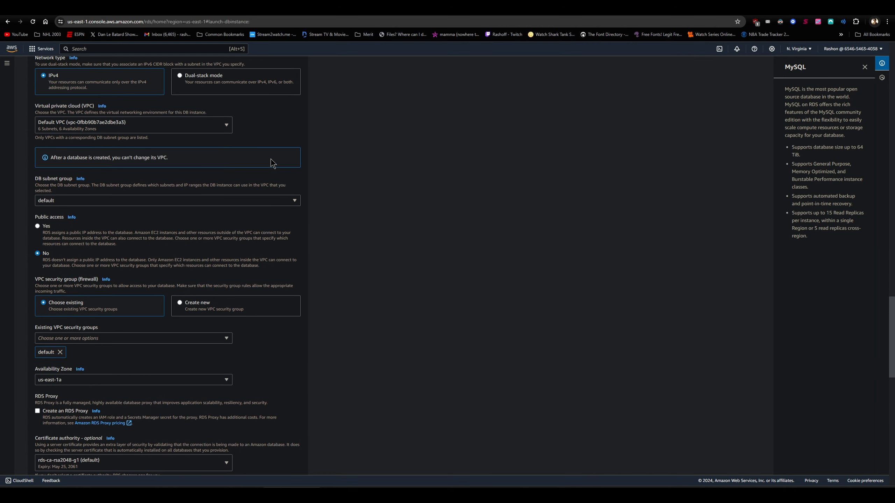
{"action": "scroll", "coordinate": [274, 166], "scroll_direction": "up", "scroll_amount": 20}
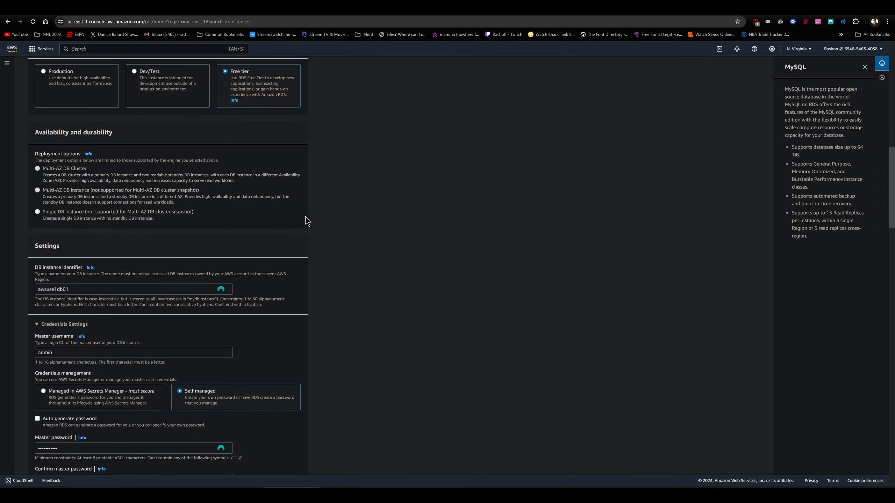
{"action": "scroll", "coordinate": [311, 222], "scroll_direction": "up", "scroll_amount": 3}
{"action": "scroll", "coordinate": [319, 221], "scroll_direction": "down", "scroll_amount": 20}
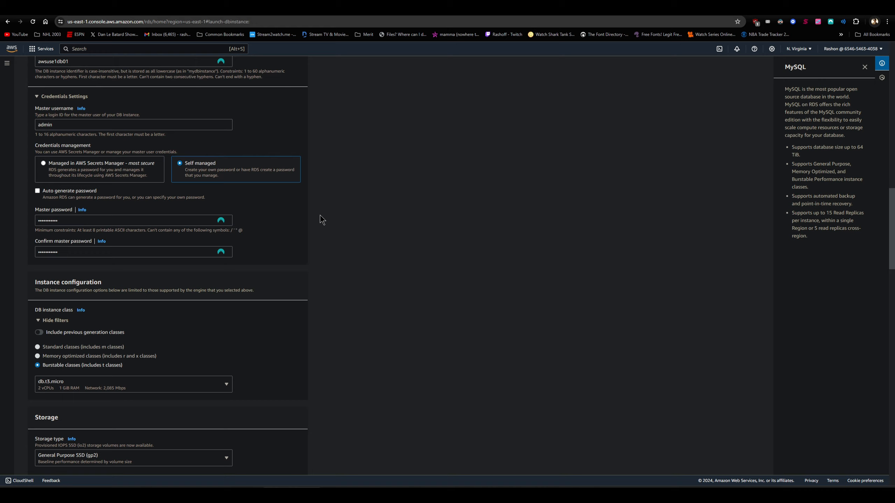
{"action": "left_click", "coordinate": [279, 464]}
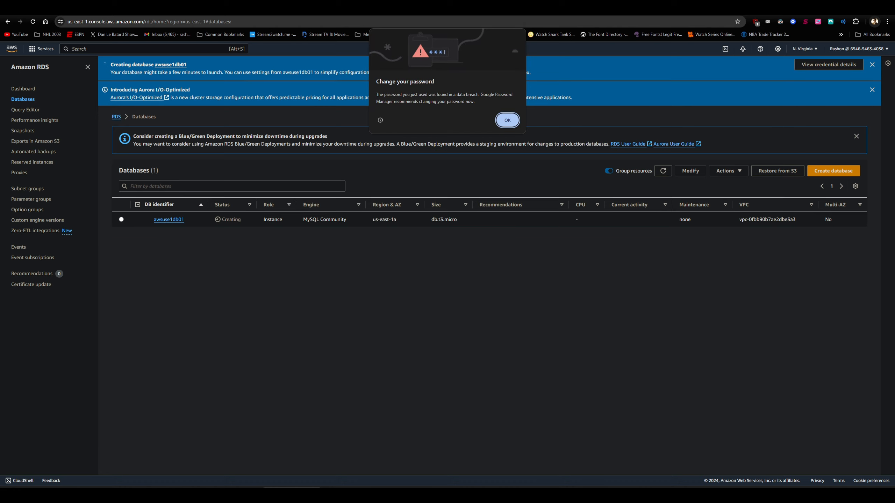
{"action": "left_click", "coordinate": [507, 120]}
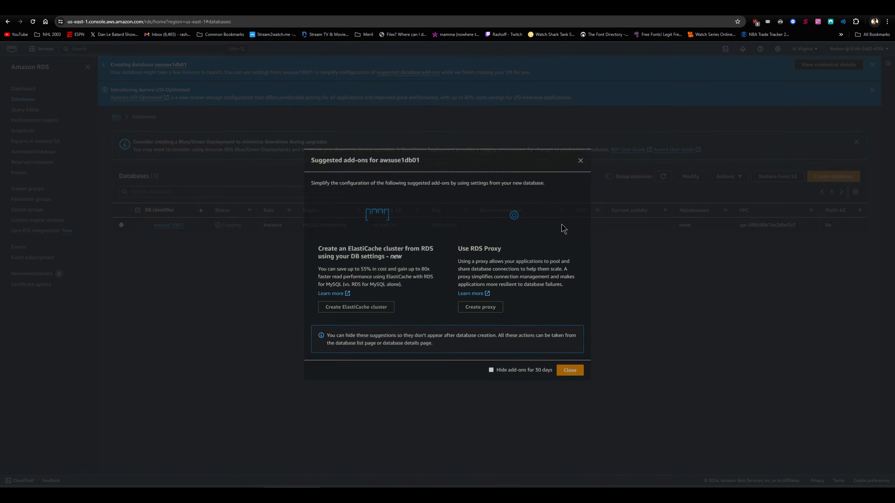
{"action": "left_click", "coordinate": [576, 368]}
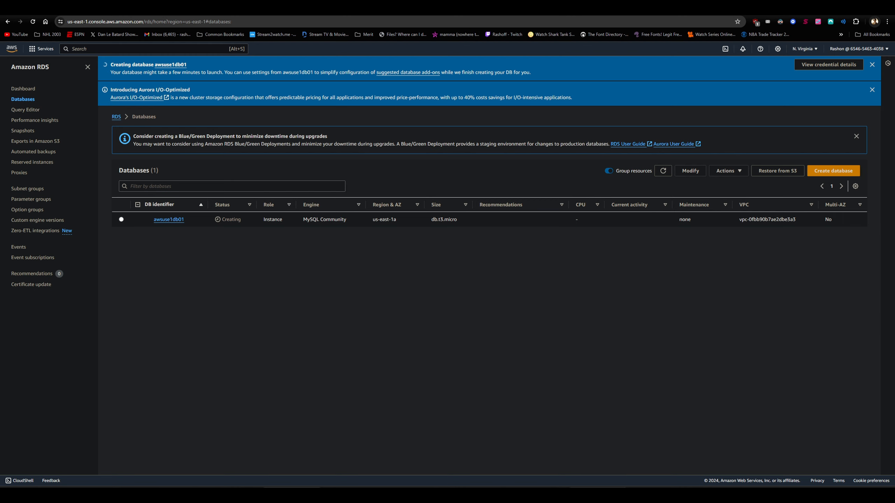
- Switch to the Visual Studio Code terminal, change directory to 'Module 3 - EC2, EBS, S3, RDS' and list its files
{"action": "left_click", "coordinate": [599, 485]}
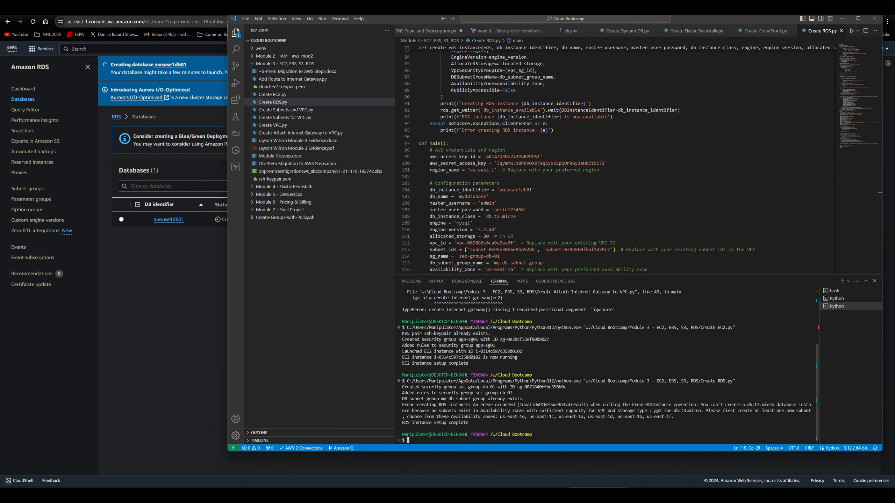
{"action": "type", "text": "cd 'Module 3 -"}
{"action": "key", "text": "Return"}
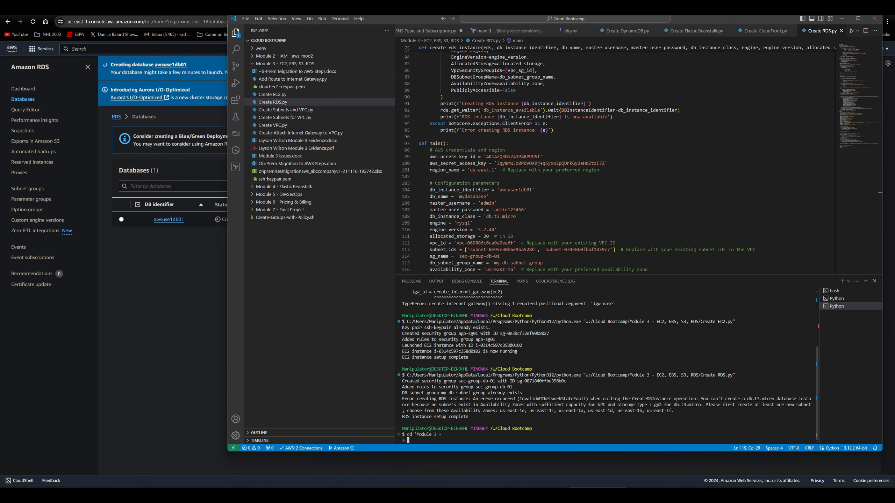
{"action": "key", "text": "ctrl+c"}
{"action": "key", "text": "Up"}
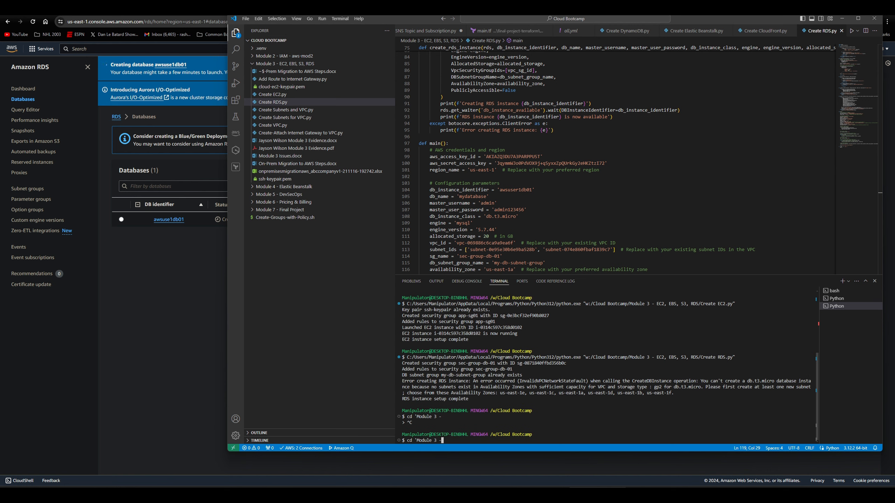
{"action": "key", "text": "Tab"}
{"action": "key", "text": "Return"}
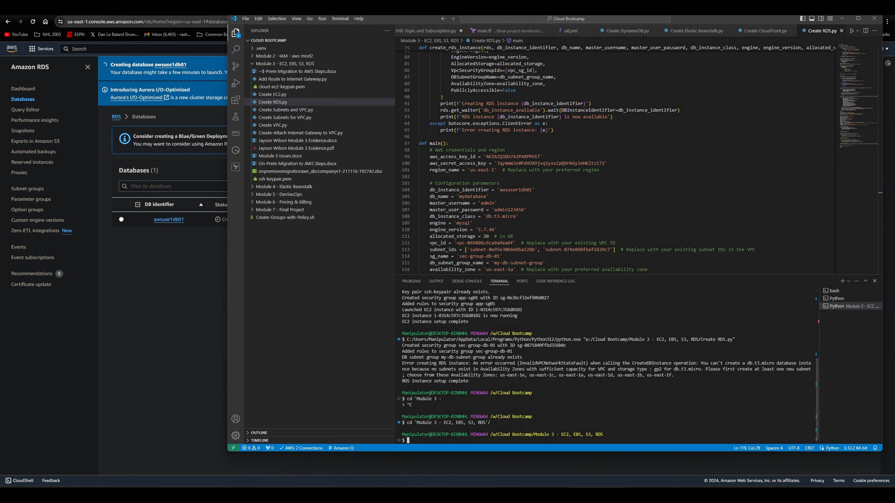
{"action": "type", "text": "ls"}
{"action": "key", "text": "Return"}
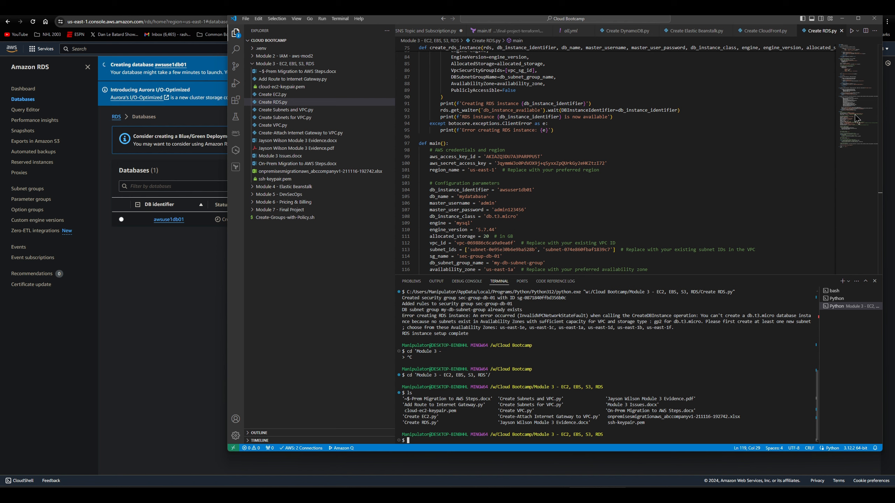
- Find the EC2 service in the AWS console, open its instances list and copy the public IPv4 address of awsuse1app01
{"action": "left_click", "coordinate": [154, 9]}
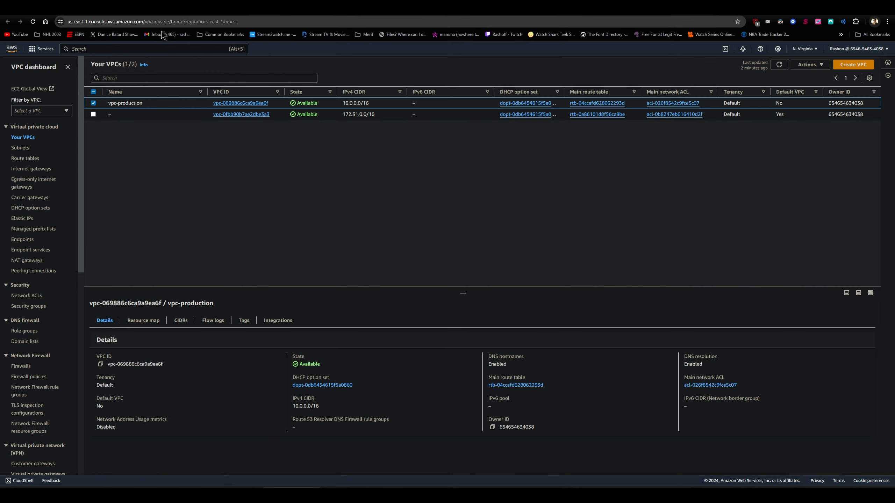
{"action": "left_click", "coordinate": [157, 49]}
{"action": "type", "text": "ec2"}
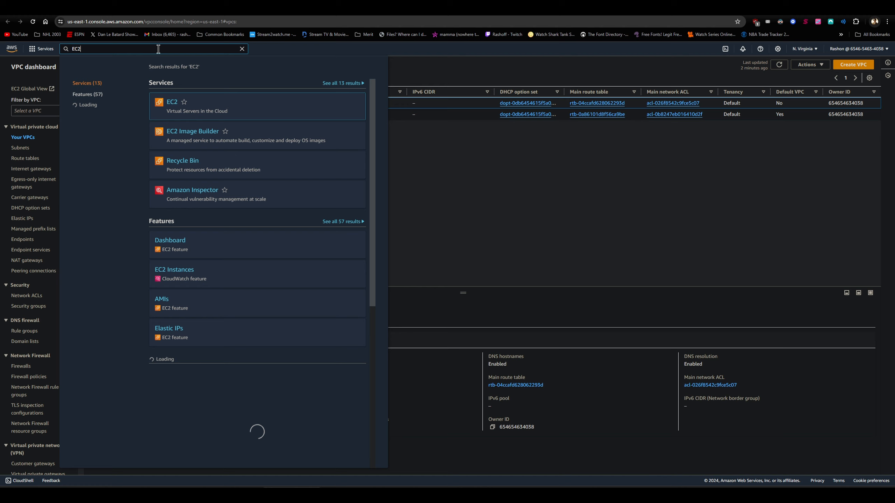
{"action": "key", "text": "Return"}
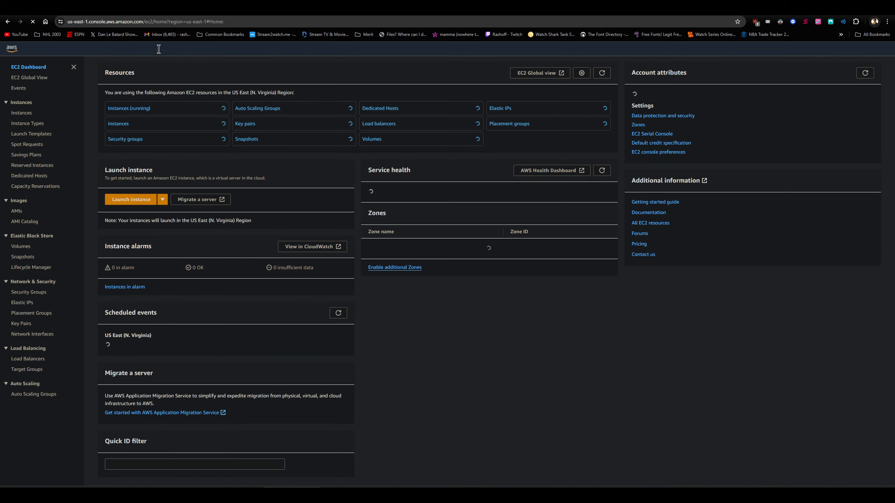
{"action": "left_click", "coordinate": [119, 124]}
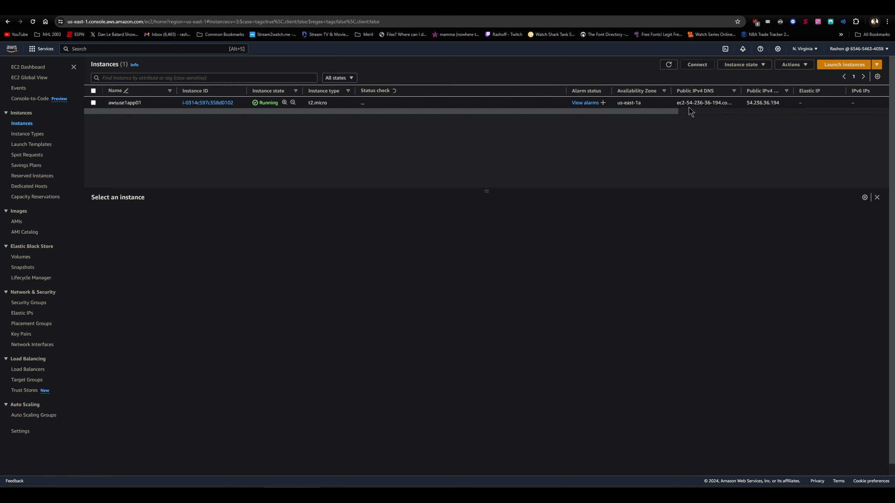
{"action": "left_click", "coordinate": [161, 103]}
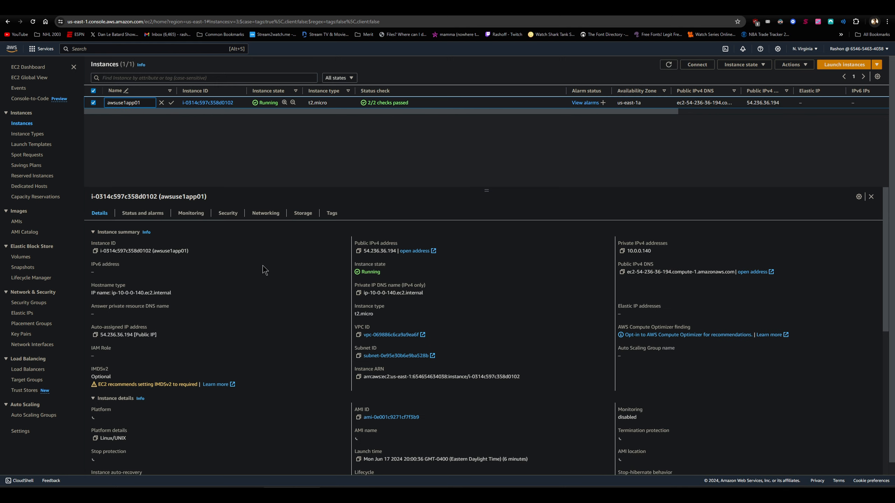
{"action": "left_click", "coordinate": [358, 251]}
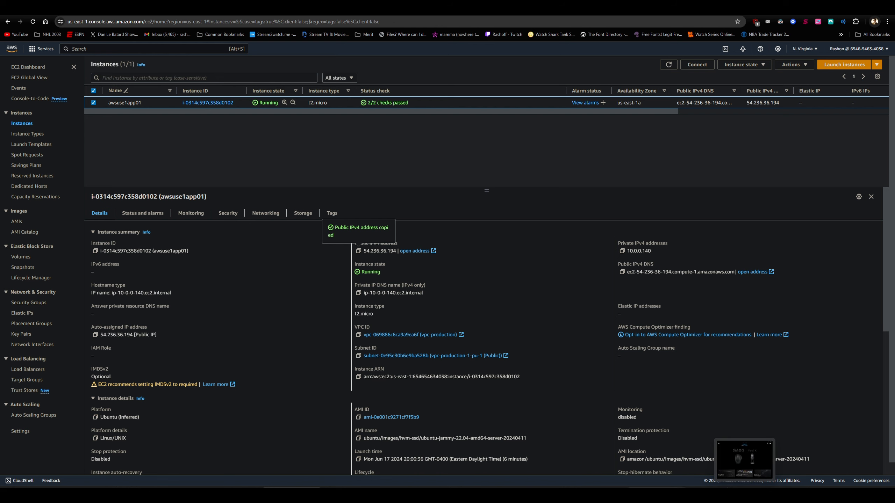
{"action": "left_click", "coordinate": [656, 460]}
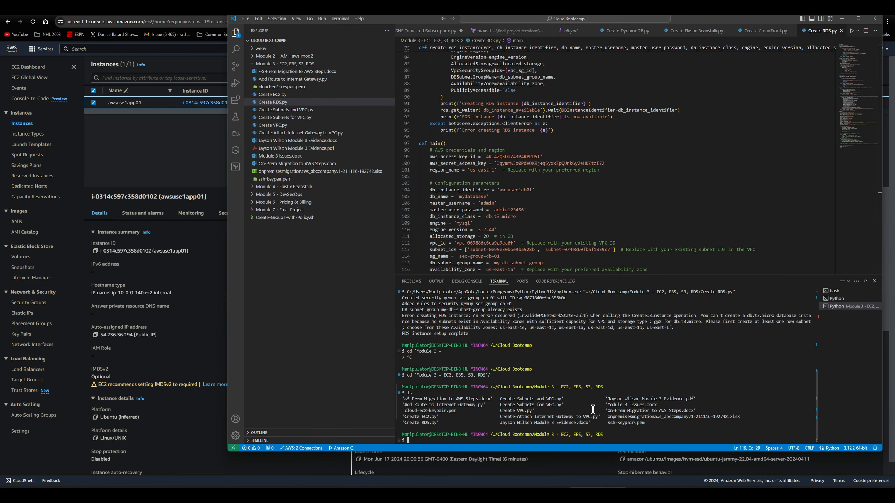
{"action": "type", "text": "ssh ubuntu@"}
{"action": "key", "text": "ctrl+v"}
{"action": "type", "text": "-i ss"}
{"action": "key", "text": "Tab"}
{"action": "key", "text": "Return"}
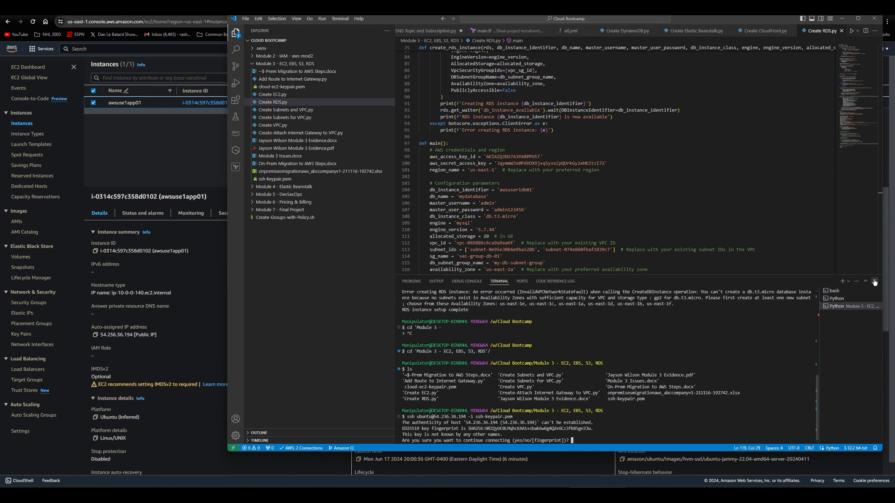
{"action": "type", "text": "yes"}
{"action": "key", "text": "Return"}
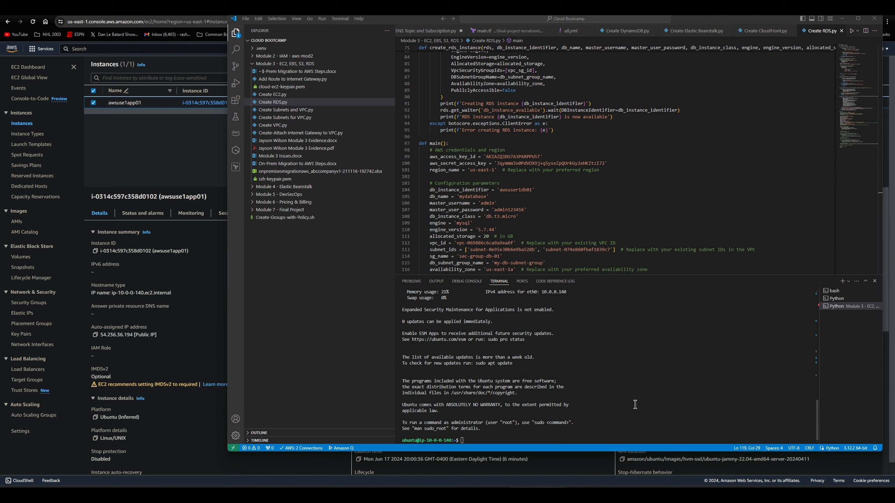
- Set the restart option $nrconf{restart} to 'a' in /etc/needrestart/needrestart.conf with a sudo sed command over the SSH session
{"action": "left_click", "coordinate": [660, 403]}
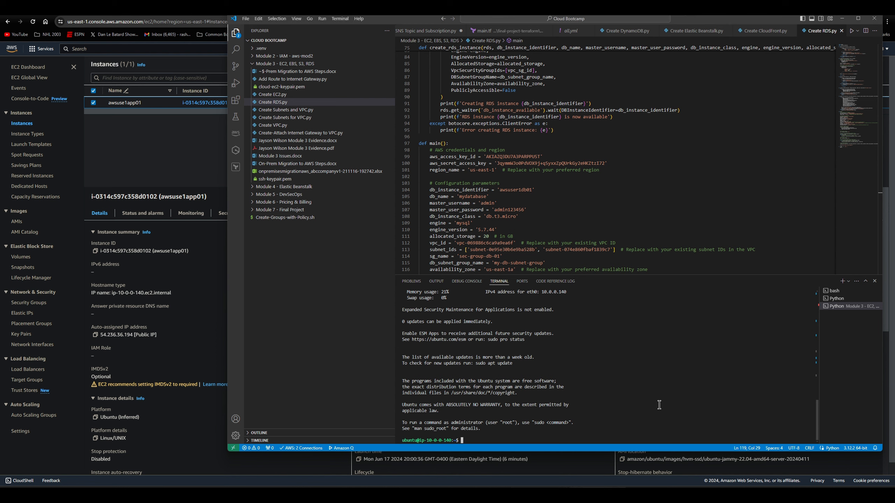
{"action": "key", "text": "ctrl+v"}
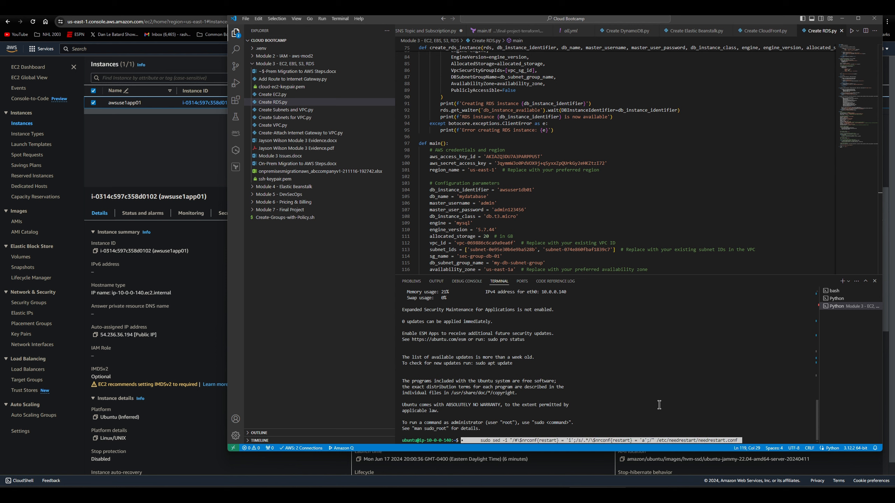
{"action": "key", "text": "Left"}
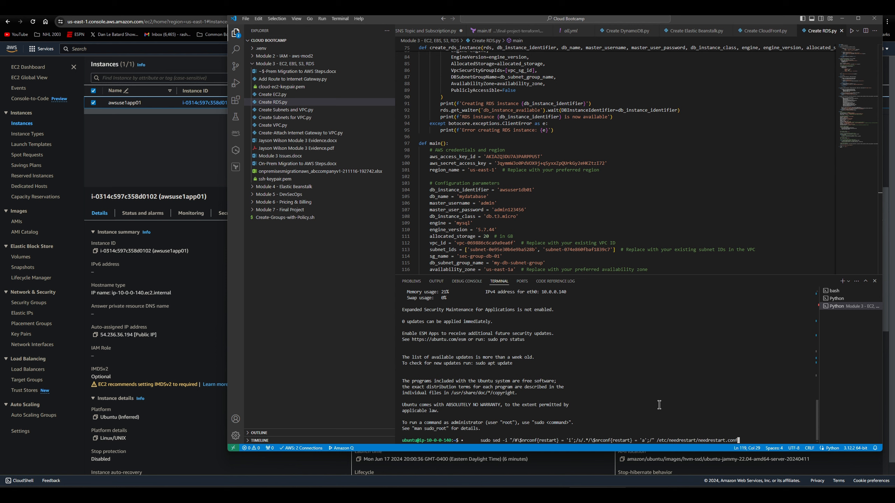
{"action": "key", "text": "Left"}
{"action": "key", "text": "Left"}
{"action": "key", "text": "Left"}
{"action": "key", "text": "Left"}
{"action": "key", "text": "Left"}
{"action": "key", "text": "Left"}
{"action": "key", "text": "Left"}
{"action": "key", "text": "Left"}
{"action": "key", "text": "Left"}
{"action": "key", "text": "Left"}
{"action": "key", "text": "Left"}
{"action": "key", "text": "Left"}
{"action": "key", "text": "Left"}
{"action": "key", "text": "Left"}
{"action": "key", "text": "Left"}
{"action": "key", "text": "Left"}
{"action": "key", "text": "Left"}
{"action": "key", "text": "Left"}
{"action": "key", "text": "Left"}
{"action": "key", "text": "Left"}
{"action": "key", "text": "Left"}
{"action": "key", "text": "Left"}
{"action": "key", "text": "Left"}
{"action": "key", "text": "Left"}
{"action": "key", "text": "Left"}
{"action": "key", "text": "Left"}
{"action": "key", "text": "Left"}
{"action": "key", "text": "Left"}
{"action": "key", "text": "Left"}
{"action": "key", "text": "Left"}
{"action": "key", "text": "Left"}
{"action": "key", "text": "Left"}
{"action": "key", "text": "Left"}
{"action": "key", "text": "Left"}
{"action": "key", "text": "Left"}
{"action": "key", "text": "Left"}
{"action": "key", "text": "Left"}
{"action": "key", "text": "Left"}
{"action": "key", "text": "Delete"}
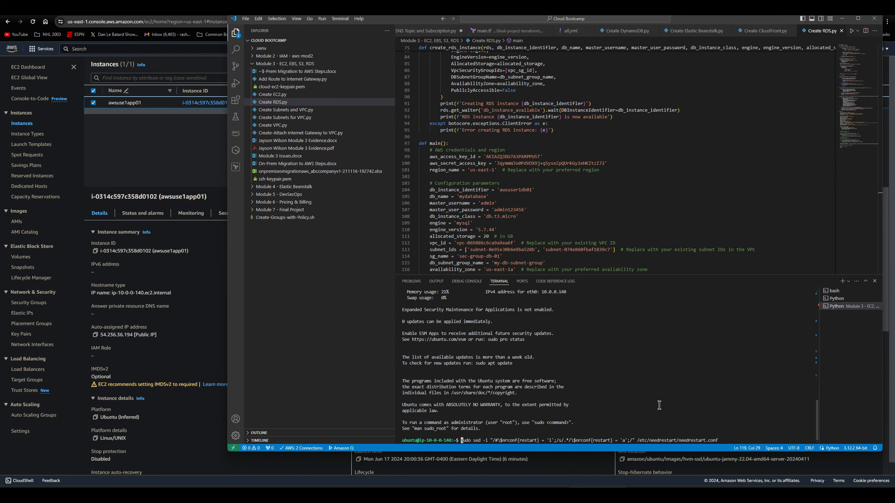
{"action": "key", "text": "Return"}
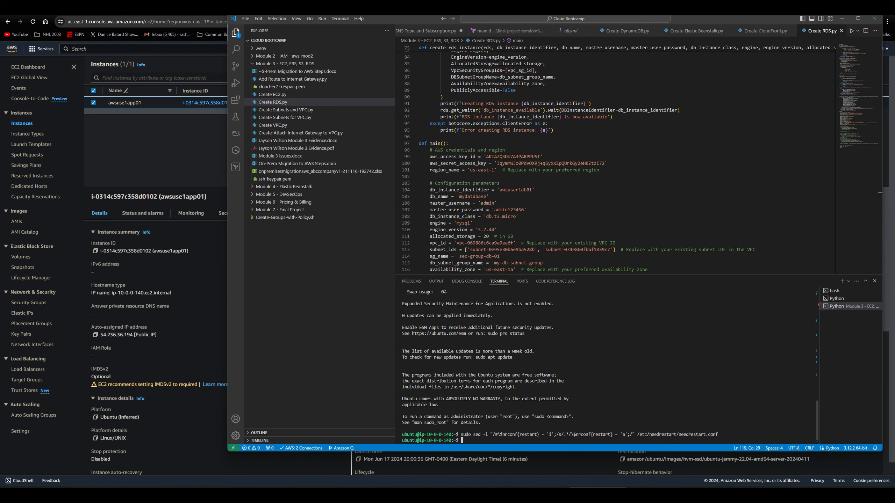
- Check the edited restart setting by running cat /etc/needrestart/needrestart.conf | grep -i nrconf{restart}, cleaning stray characters from the pasted command
{"action": "left_click", "coordinate": [538, 495]}
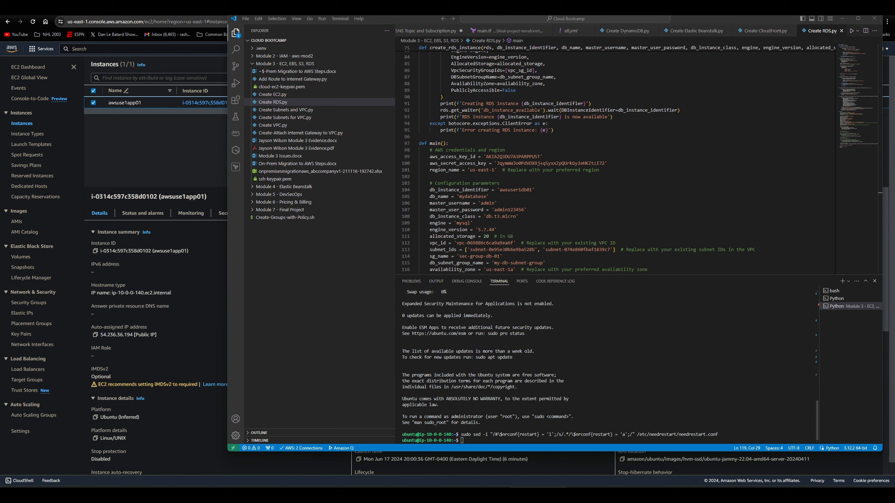
{"action": "left_click", "coordinate": [645, 401]}
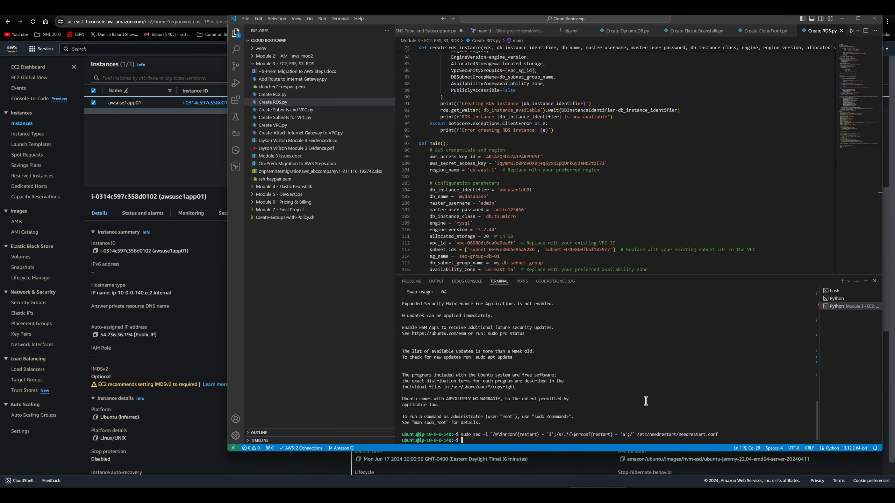
{"action": "key", "text": "ctrl+v"}
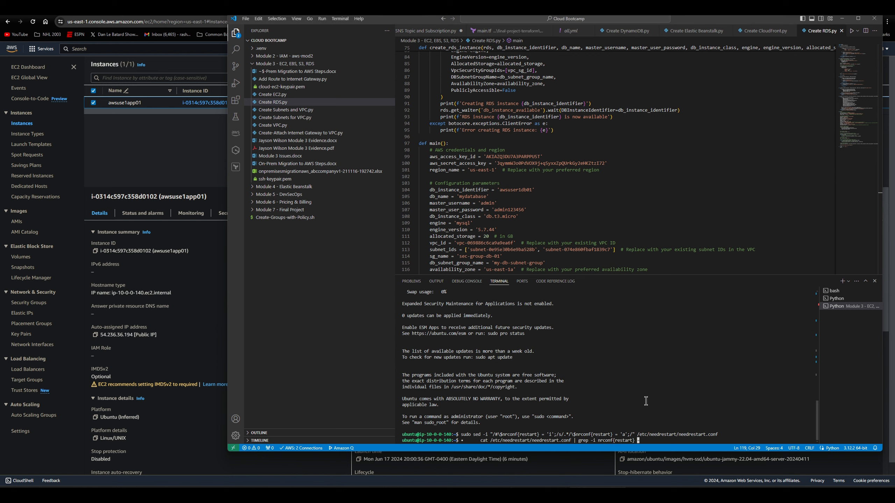
{"action": "key", "text": "Left"}
{"action": "key", "text": "Left"}
{"action": "key", "text": "Left"}
{"action": "key", "text": "Left"}
{"action": "key", "text": "Left"}
{"action": "key", "text": "Left"}
{"action": "key", "text": "Left"}
{"action": "key", "text": "Left"}
{"action": "key", "text": "Left"}
{"action": "key", "text": "Left"}
{"action": "key", "text": "Left"}
{"action": "key", "text": "Left"}
{"action": "key", "text": "Left"}
{"action": "key", "text": "Left"}
{"action": "key", "text": "Left"}
{"action": "key", "text": "Left"}
{"action": "key", "text": "Left"}
{"action": "key", "text": "Left"}
{"action": "key", "text": "Left"}
{"action": "key", "text": "Left"}
{"action": "key", "text": "Left"}
{"action": "key", "text": "Left"}
{"action": "key", "text": "Right"}
{"action": "key", "text": "Right"}
{"action": "key", "text": "Right"}
{"action": "key", "text": "Right"}
{"action": "key", "text": "Right"}
{"action": "key", "text": "Right"}
{"action": "key", "text": "Right"}
{"action": "key", "text": "Right"}
{"action": "key", "text": "Right"}
{"action": "key", "text": "Right"}
{"action": "key", "text": "Right"}
{"action": "key", "text": "Right"}
{"action": "key", "text": "Right"}
{"action": "key", "text": "Right"}
{"action": "key", "text": "Right"}
{"action": "key", "text": "Right"}
{"action": "key", "text": "Right"}
{"action": "key", "text": "Right"}
{"action": "key", "text": "Right"}
{"action": "key", "text": "Right"}
{"action": "key", "text": "BackSpace"}
{"action": "key", "text": "BackSpace"}
{"action": "key", "text": "Left"}
{"action": "key", "text": "Left"}
{"action": "key", "text": "Left"}
{"action": "key", "text": "Left"}
{"action": "key", "text": "Left"}
{"action": "key", "text": "Left"}
{"action": "key", "text": "Left"}
{"action": "key", "text": "Left"}
{"action": "key", "text": "Left"}
{"action": "key", "text": "Left"}
{"action": "key", "text": "Left"}
{"action": "key", "text": "Left"}
{"action": "key", "text": "Left"}
{"action": "key", "text": "Left"}
{"action": "key", "text": "Left"}
{"action": "key", "text": "Left"}
{"action": "key", "text": "Left"}
{"action": "key", "text": "Left"}
{"action": "key", "text": "Left"}
{"action": "key", "text": "Left"}
{"action": "key", "text": "Left"}
{"action": "key", "text": "Left"}
{"action": "key", "text": "Left"}
{"action": "key", "text": "Left"}
{"action": "key", "text": "Left"}
{"action": "key", "text": "Left"}
{"action": "key", "text": "Left"}
{"action": "key", "text": "Left"}
{"action": "key", "text": "Left"}
{"action": "key", "text": "Left"}
{"action": "key", "text": "Left"}
{"action": "key", "text": "Left"}
{"action": "key", "text": "Left"}
{"action": "key", "text": "Left"}
{"action": "key", "text": "Left"}
{"action": "key", "text": "Left"}
{"action": "key", "text": "Left"}
{"action": "key", "text": "Left"}
{"action": "key", "text": "Left"}
{"action": "key", "text": "Left"}
{"action": "key", "text": "BackSpace"}
{"action": "key", "text": "BackSpace"}
{"action": "key", "text": "BackSpace"}
{"action": "key", "text": "BackSpace"}
{"action": "key", "text": "BackSpace"}
{"action": "key", "text": "BackSpace"}
{"action": "key", "text": "BackSpace"}
{"action": "key", "text": "BackSpace"}
{"action": "key", "text": "Return"}
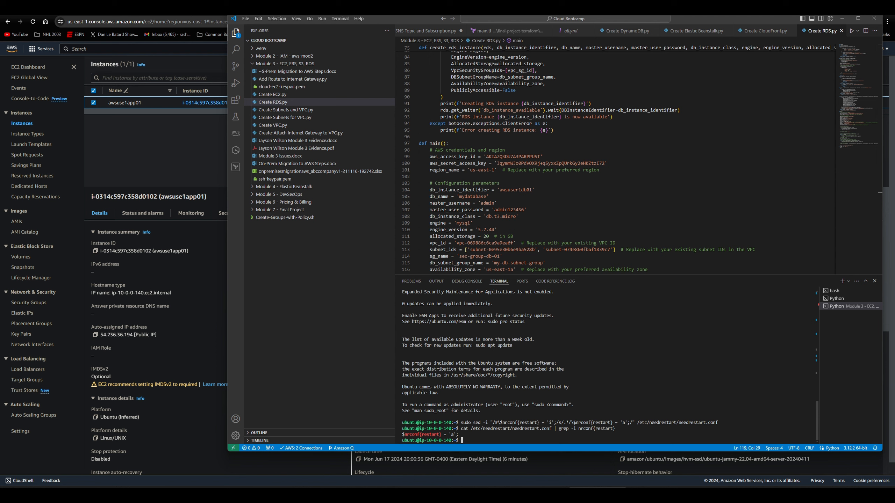
- Refresh the instance's package lists with sudo apt update
{"action": "left_click", "coordinate": [672, 374]}
{"action": "type", "text": "sudo apt update"}
{"action": "key", "text": "Return"}
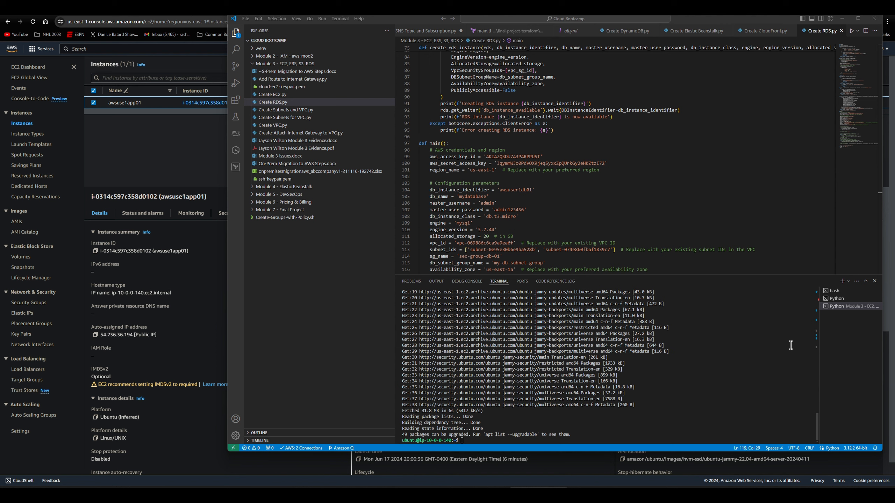
- Run the already copied package command, and install python3-pip through apt with automatic confirmation (-y)
{"action": "left_click", "coordinate": [608, 400]}
{"action": "key", "text": "ctrl+v"}
{"action": "key", "text": "Return"}
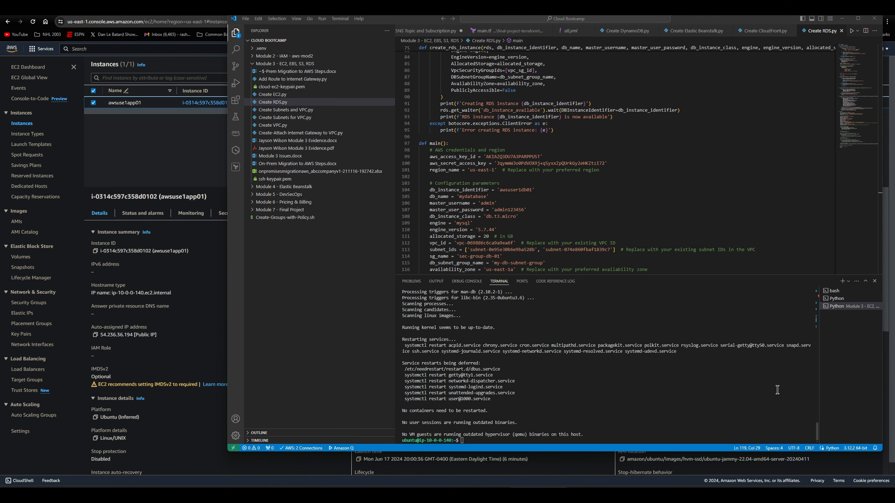
{"action": "key", "text": "ctrl+v"}
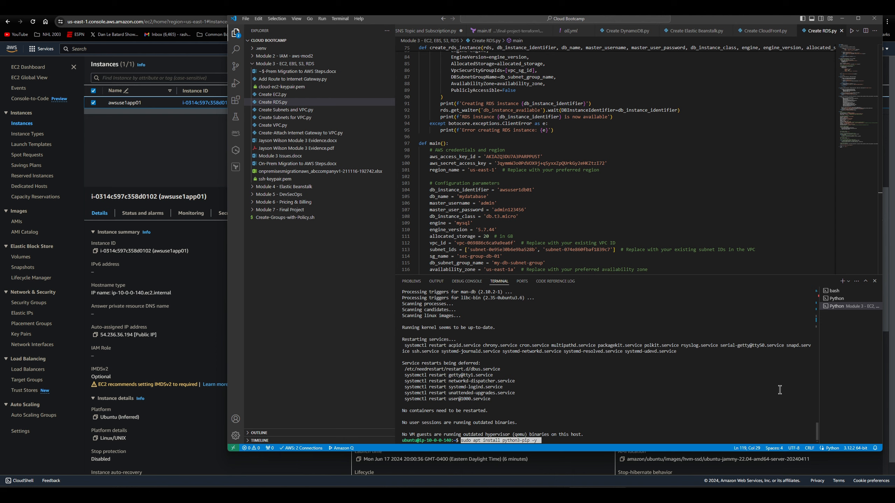
{"action": "key", "text": "Return"}
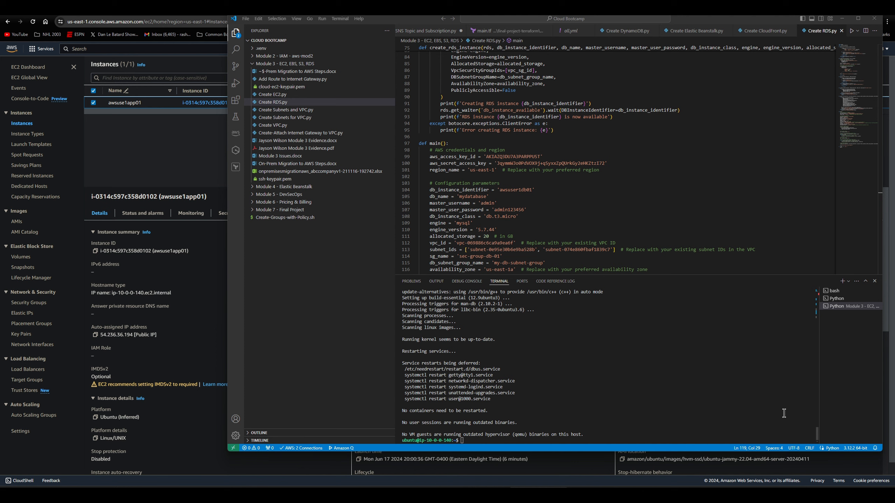
- Install the apt packages build-essential, libssl-dev, libffi-dev and libmysqlclient-dev on the instance
{"action": "key", "text": "ctrl+v"}
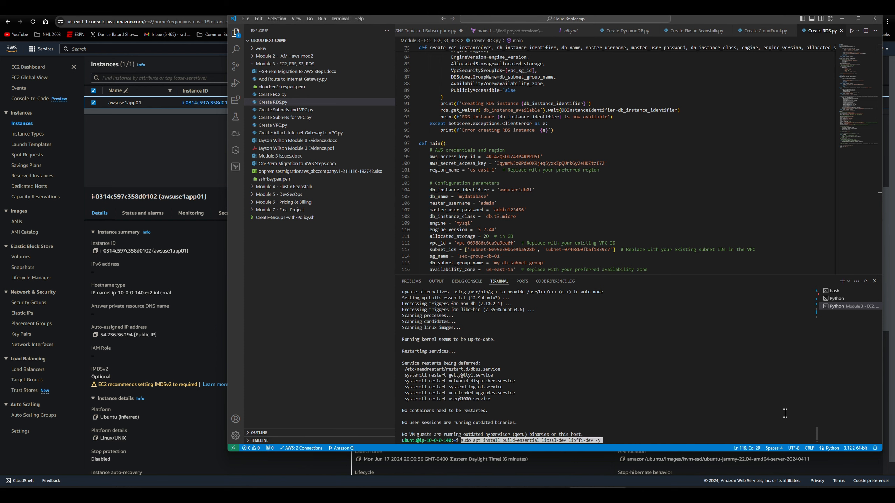
{"action": "key", "text": "Return"}
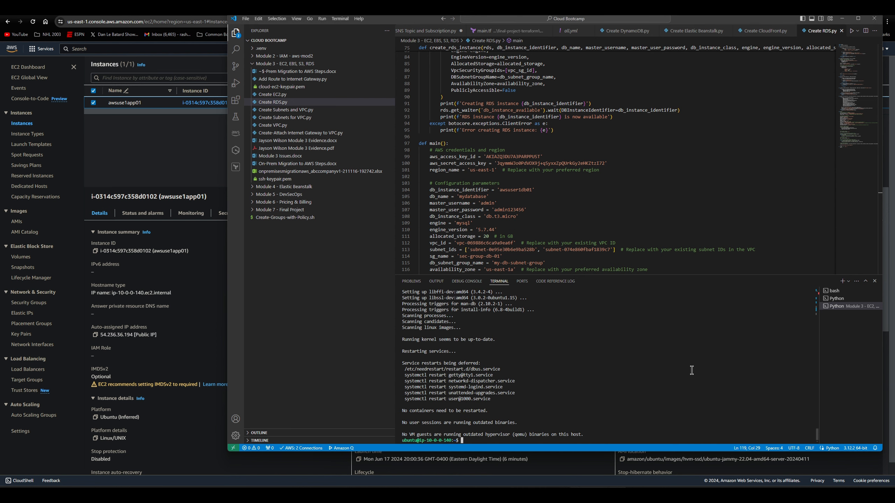
{"action": "key", "text": "ctrl+v"}
{"action": "key", "text": "Return"}
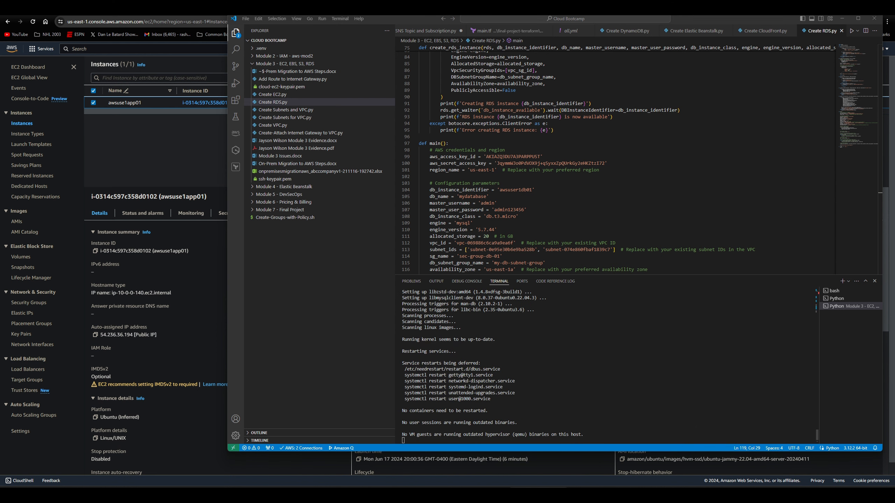
- Install the apt packages unzip, libpq-dev, libxml2-dev, libxslt1-dev, libldap2-dev and libsasl2-dev on the instance
{"action": "type", "text": "sudo apt install unzip -y"}
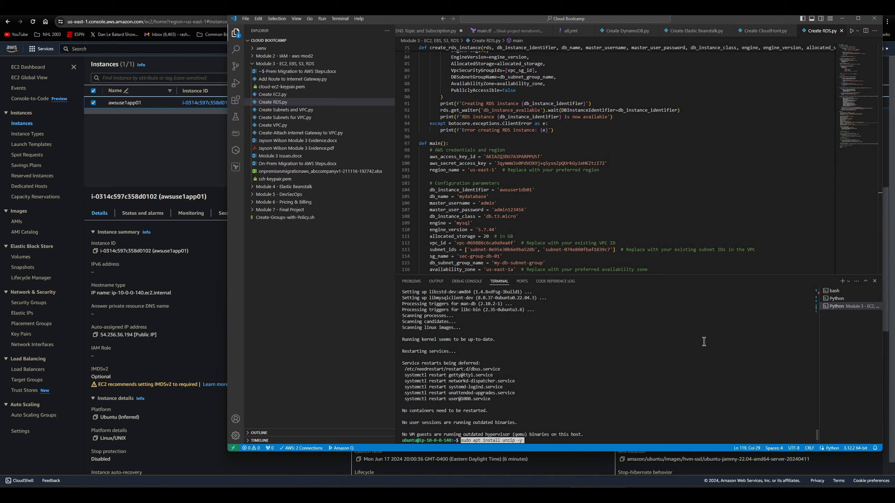
{"action": "key", "text": "Return"}
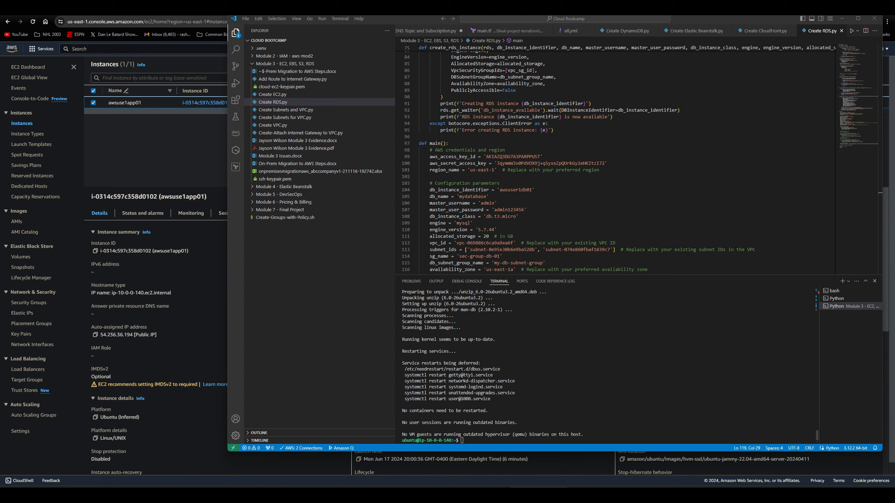
{"action": "left_click", "coordinate": [660, 299]}
{"action": "type", "text": "sudo apt install libpq-dev libxml2-dev libxslt1-dev libldap2-dev -y"}
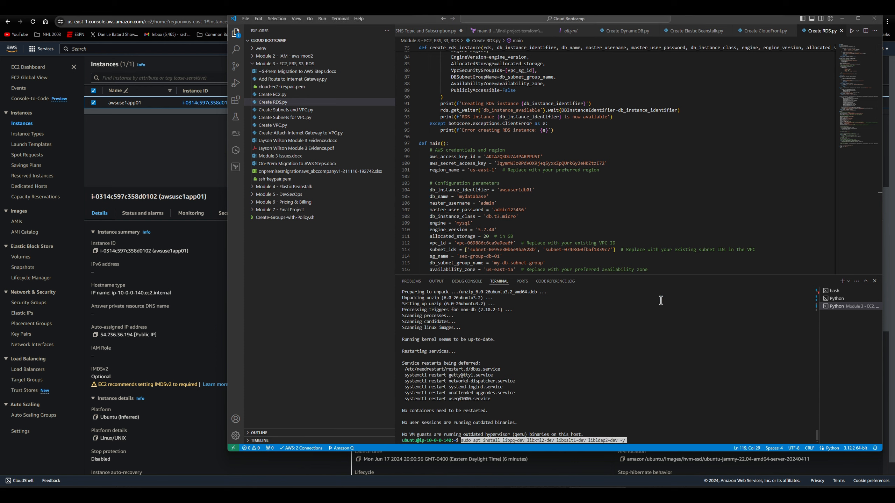
{"action": "key", "text": "Return"}
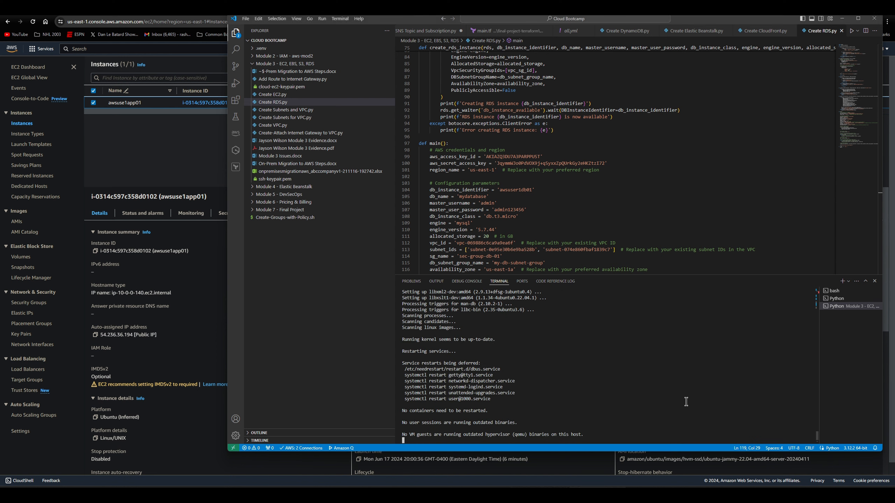
{"action": "type", "text": "sudo apt install libsasl2-dev libffi-dev -y"}
{"action": "key", "text": "Return"}
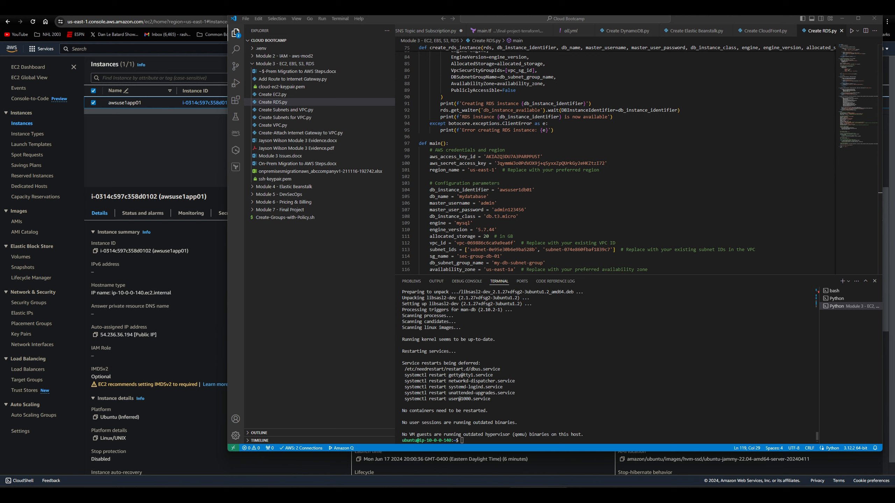
- Install Flask==2.3.3 with pip and append /home/ubuntu/.local/bin/ to the PATH variable
{"action": "left_click", "coordinate": [784, 342]}
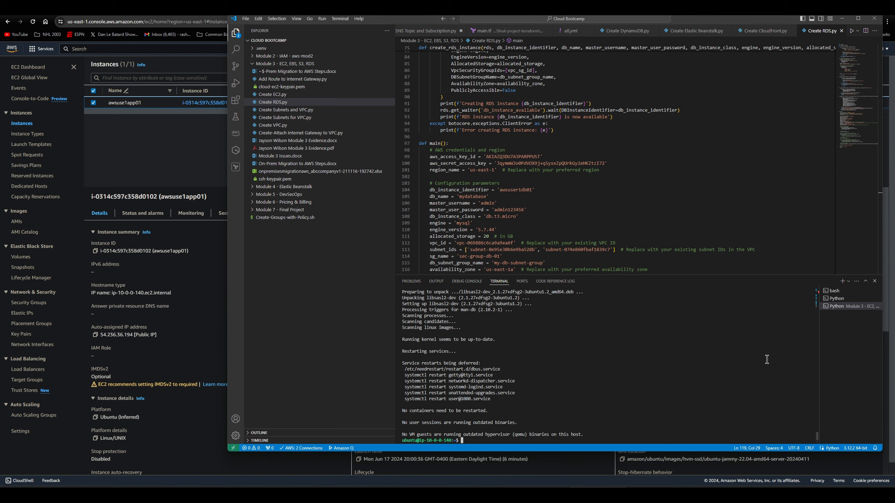
{"action": "type", "text": "pip install Flask==2.3.3"}
{"action": "key", "text": "Return"}
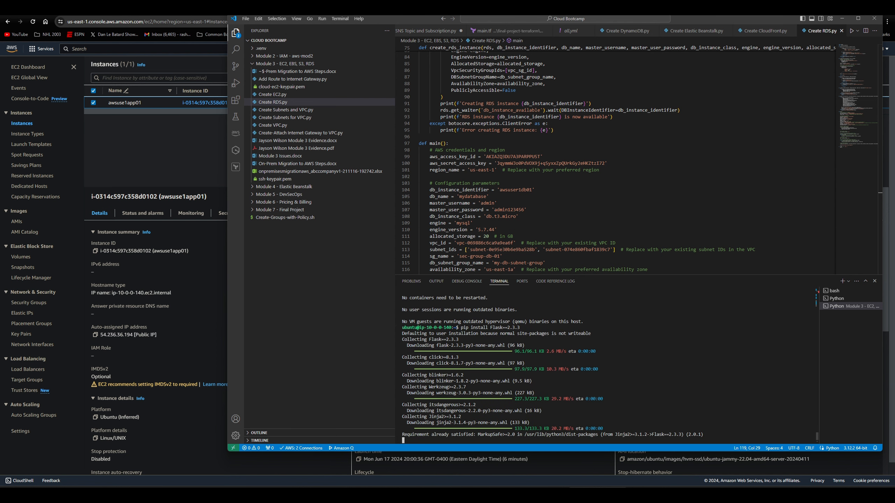
{"action": "key", "text": "alt+Tab"}
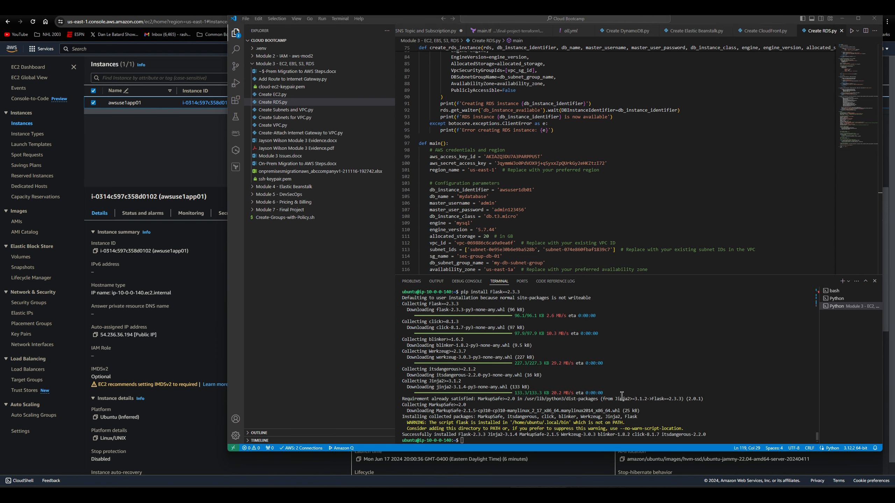
{"action": "left_click", "coordinate": [696, 358]}
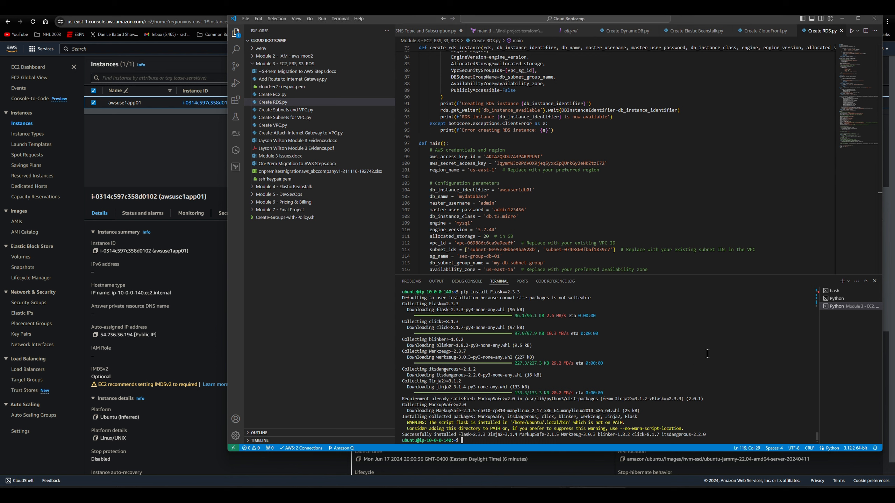
{"action": "type", "text": "export PATH=$PATH:/home/ubuntu/.local/bin/"}
{"action": "key", "text": "Return"}
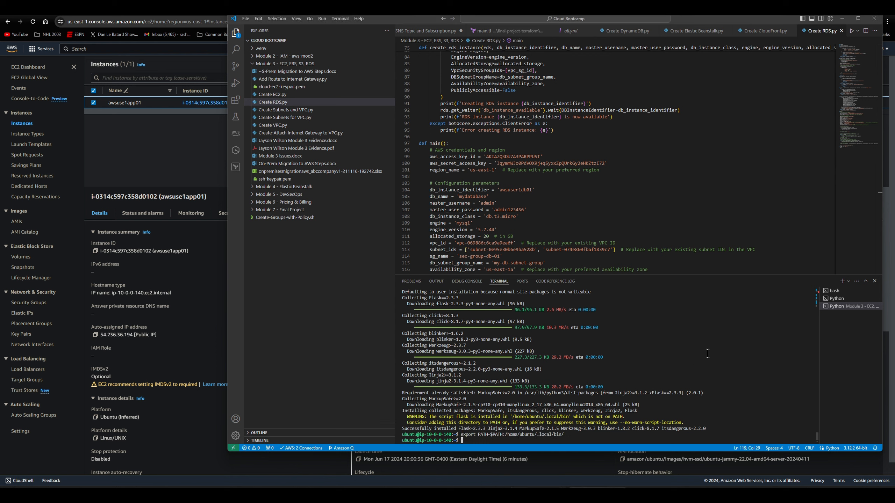
- Install wtforms with pip3 and the pkg-config system package, using the commands copied from the notes
{"action": "left_click", "coordinate": [538, 494]}
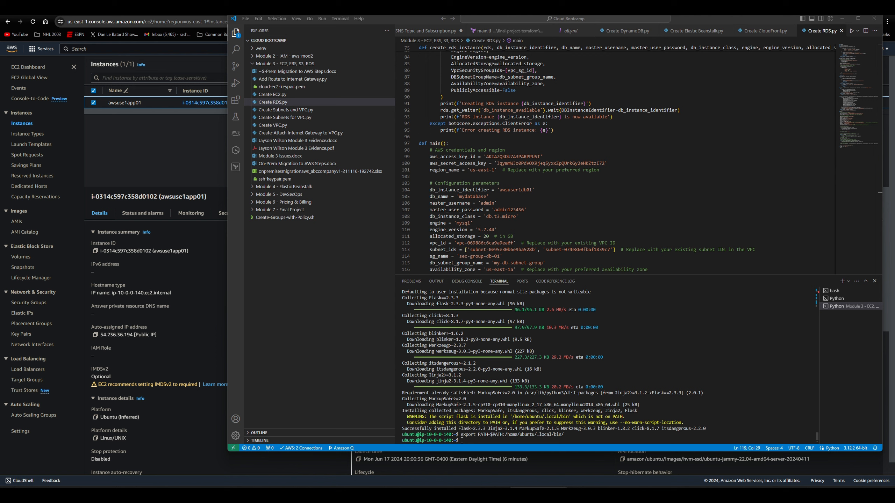
{"action": "left_click", "coordinate": [682, 347]}
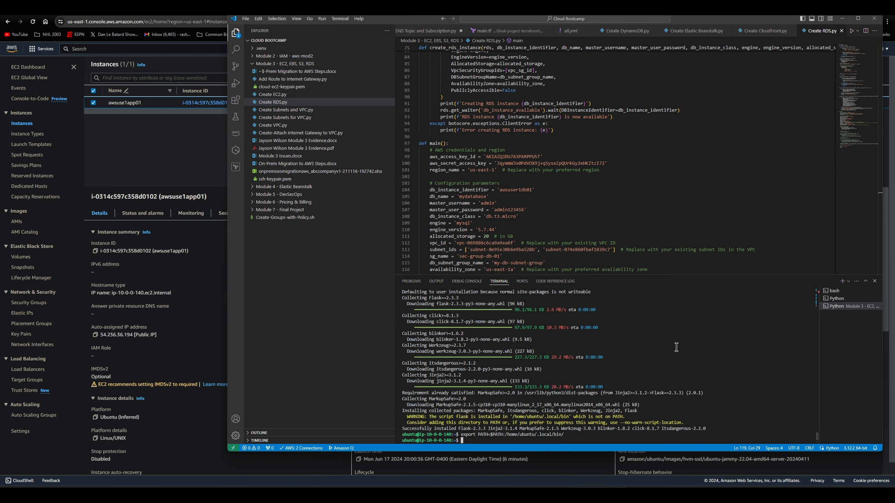
{"action": "type", "text": "pip3 install wtforms"}
{"action": "key", "text": "Return"}
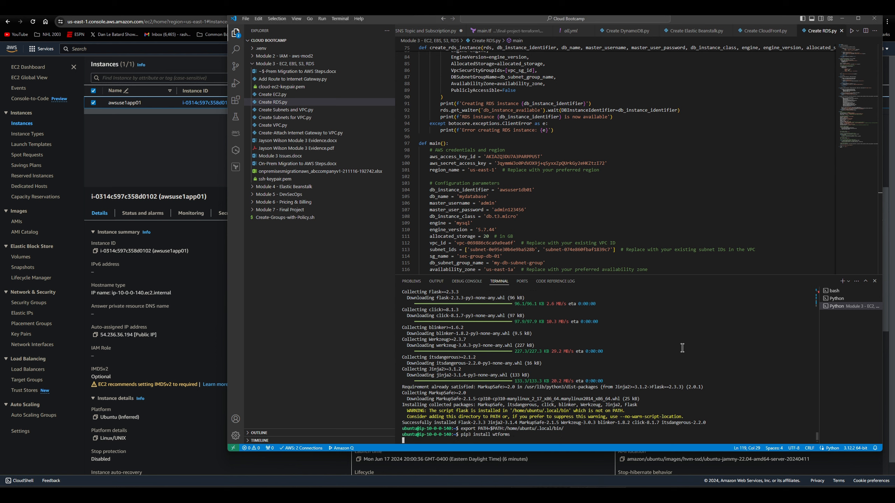
{"action": "left_click", "coordinate": [538, 494]}
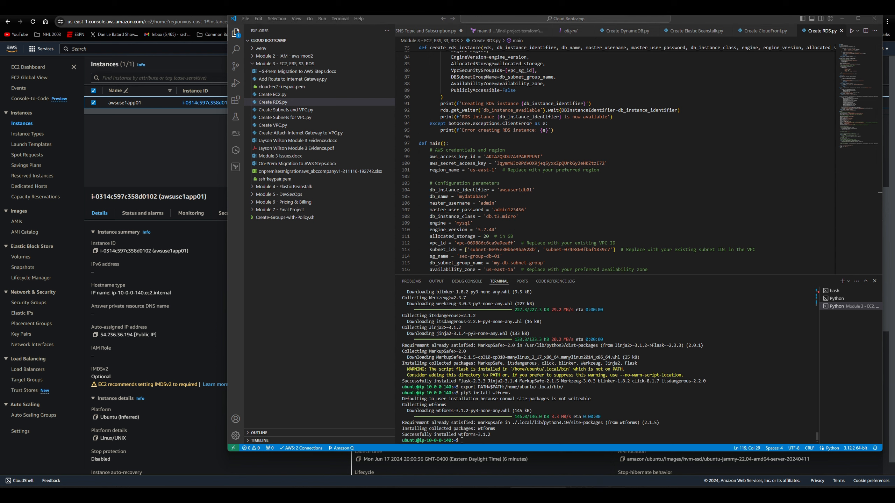
{"action": "left_click", "coordinate": [661, 376]}
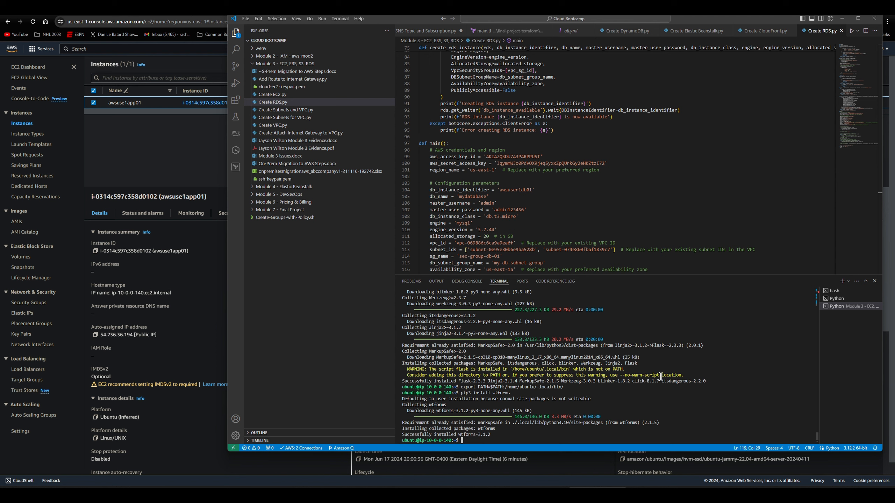
{"action": "type", "text": "sudo apt install pkg-config"}
{"action": "key", "text": "Return"}
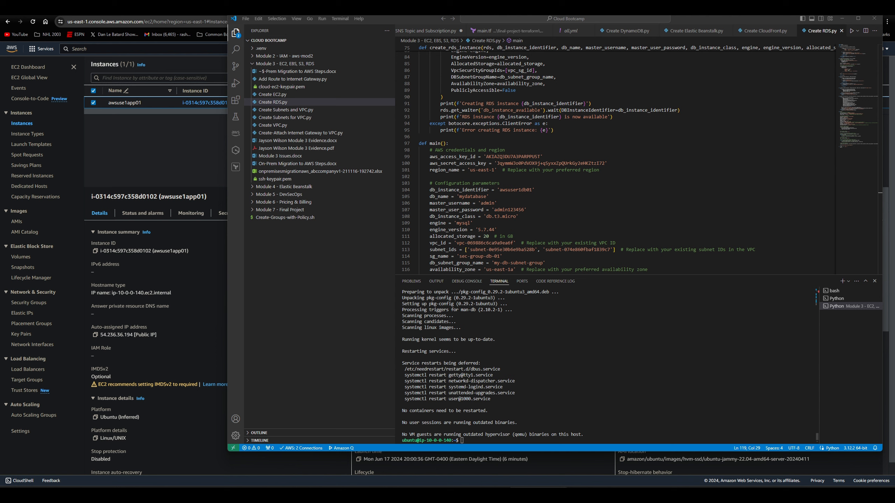
- Install the flask_mysqldb Python package with pip3 on the instance
{"action": "left_click", "coordinate": [685, 376]}
{"action": "type", "text": "pip3 install flask_mysqldb"}
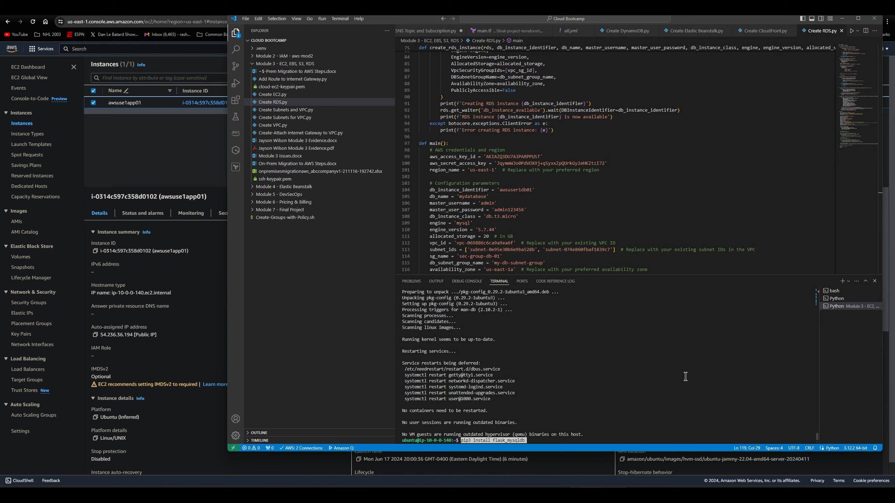
{"action": "key", "text": "Return"}
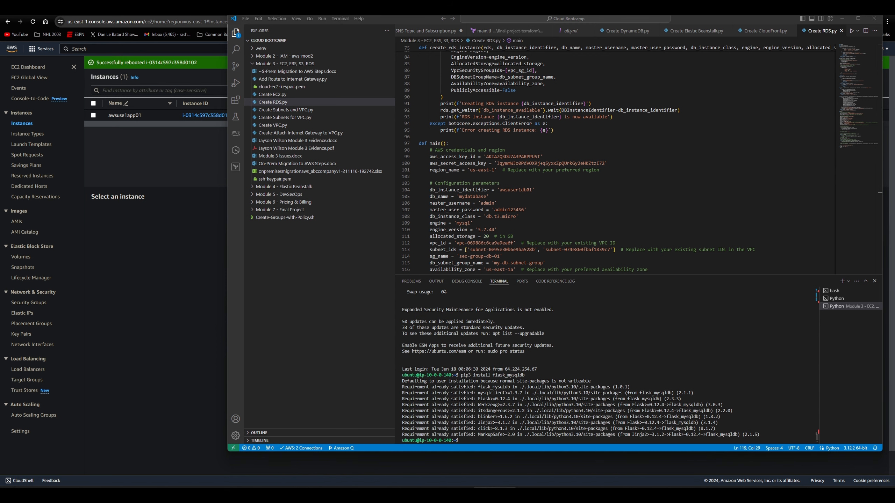
- Install the passlib Python package with pip3 and the mysql-client system package with apt-get on the instance
{"action": "left_click", "coordinate": [703, 397]}
{"action": "type", "text": "pip3 install passlib"}
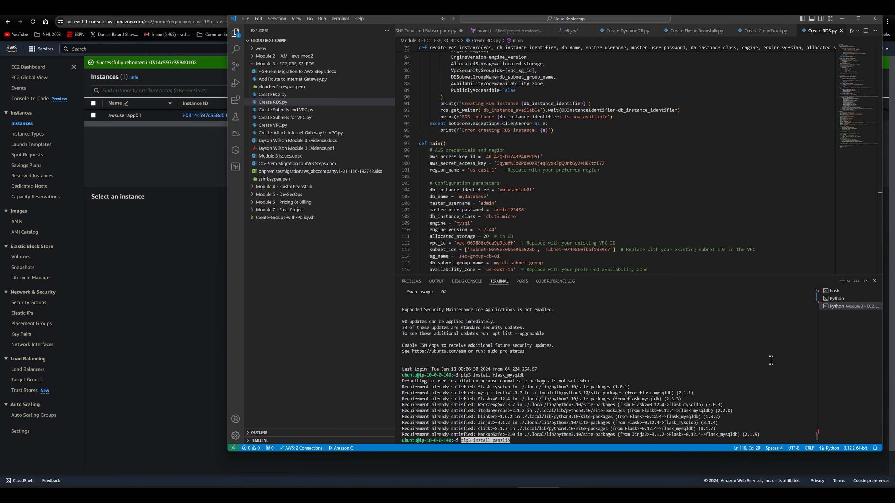
{"action": "key", "text": "Return"}
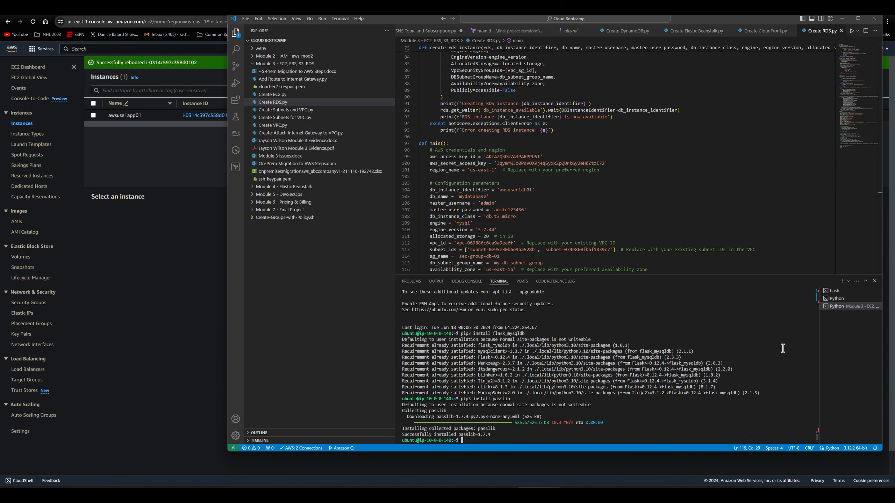
{"action": "left_click", "coordinate": [495, 493]}
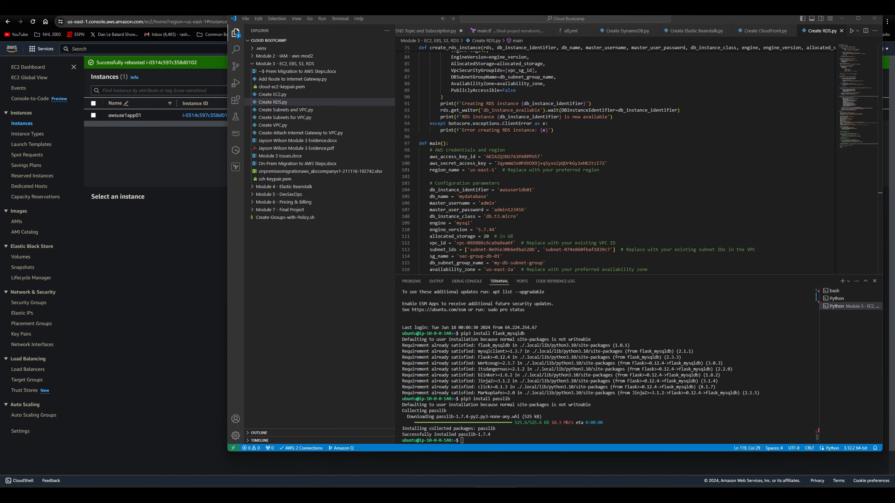
{"action": "left_click", "coordinate": [675, 387]}
{"action": "type", "text": "sudo apt-get install mysql-client -y"}
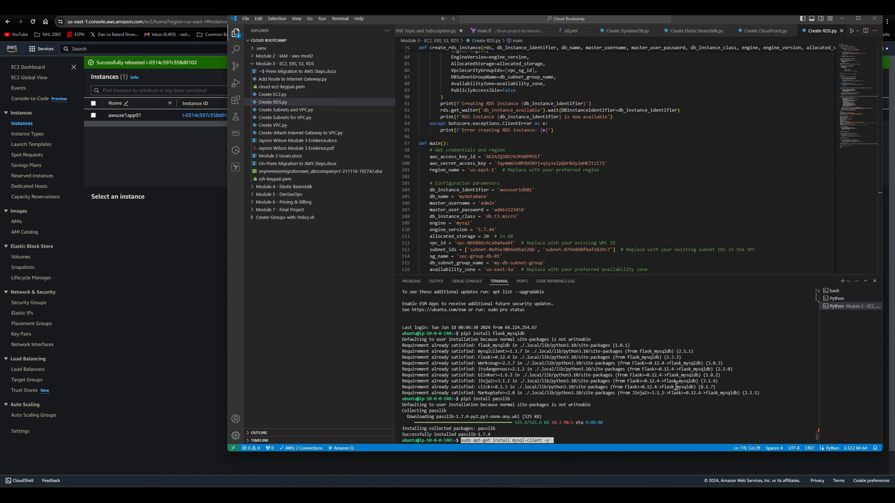
{"action": "key", "text": "Return"}
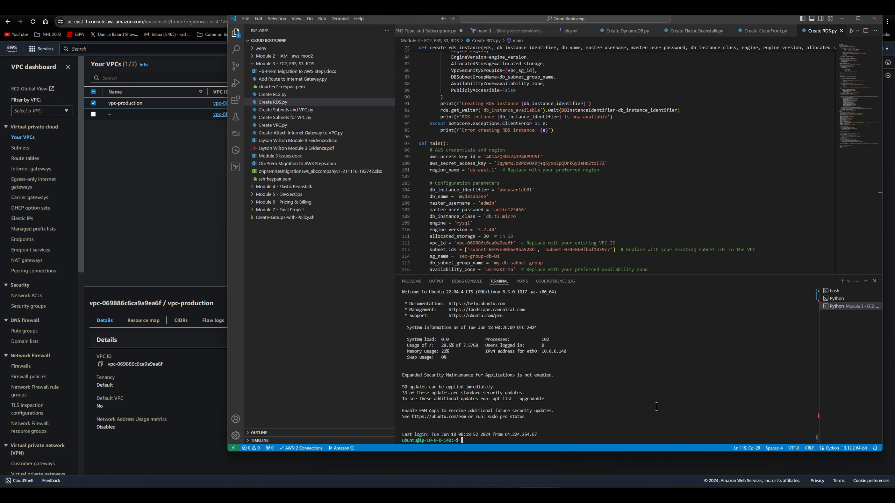
- Download wikiapp-en.zip and module3/dump-en.sql from the tcb-bootcamps S3 bucket to the instance with wget
{"action": "type", "text": "wget https://tcb-bootcamps.s3.amazonaws.com/bootcamp-aws/en/wikiapp-en.zip"}
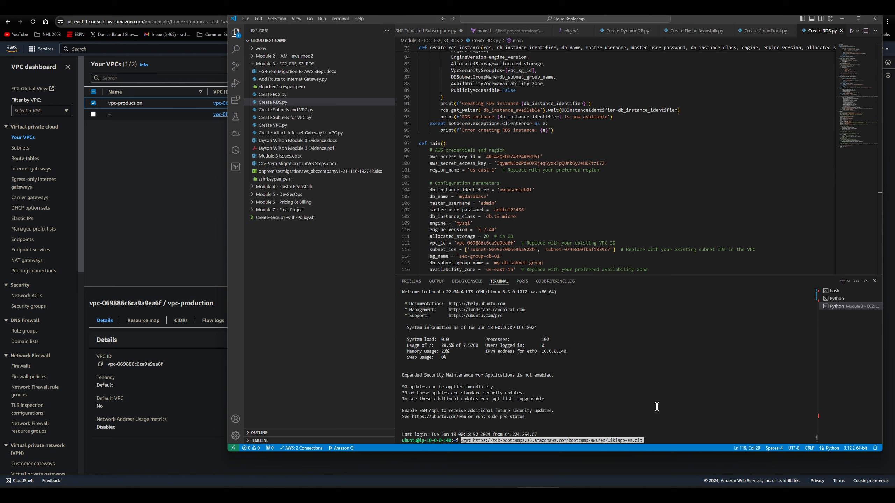
{"action": "key", "text": "Return"}
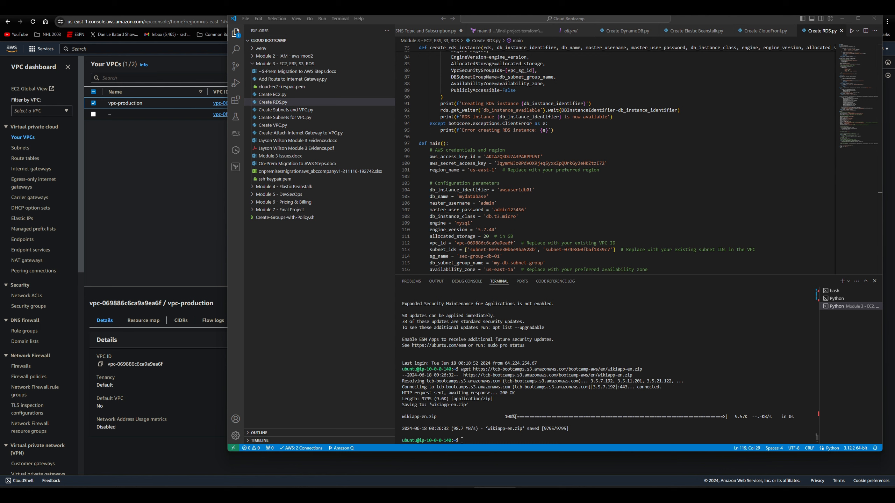
{"action": "left_click", "coordinate": [696, 409]}
{"action": "type", "text": "wget https://tcb-bootcamps.s3.amazonaws.com/bootcamp-aws/en/module3/dump-en.sql"}
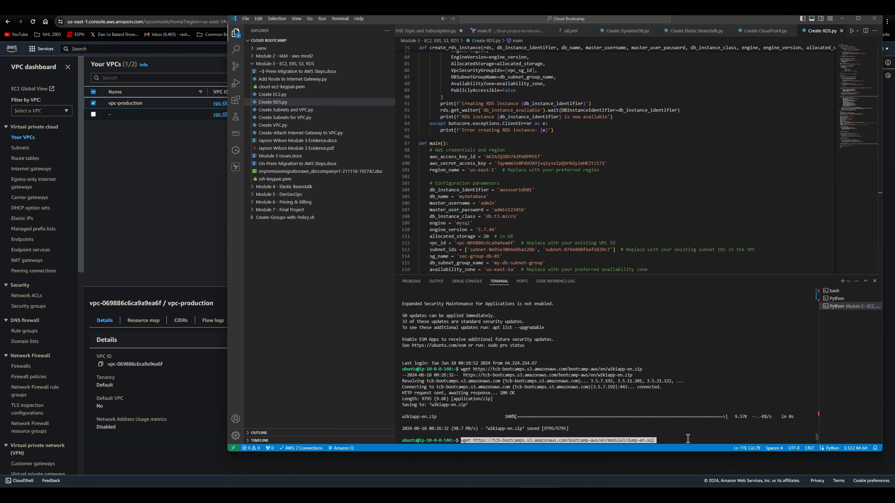
{"action": "key", "text": "Return"}
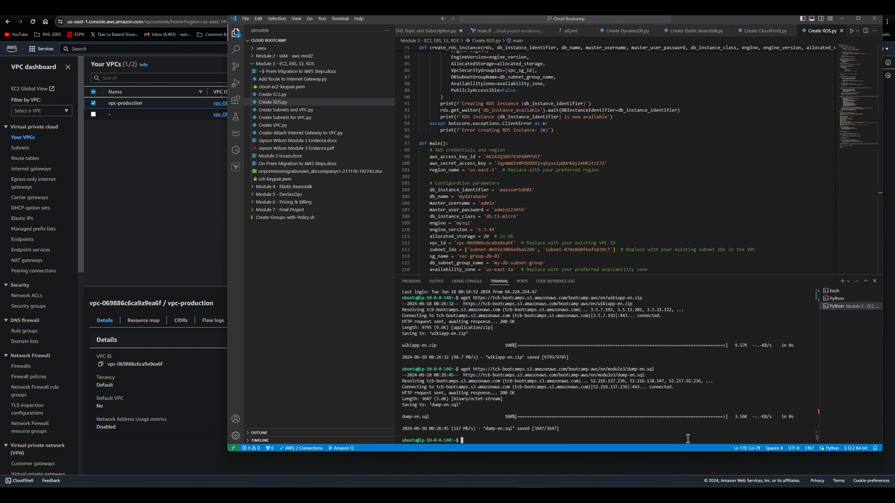
- Begin a mysql connection command whose host is the endpoint copied from the RDS database awsuse1db01
{"action": "type", "text": "mysql -h"}
{"action": "left_click", "coordinate": [129, 10]}
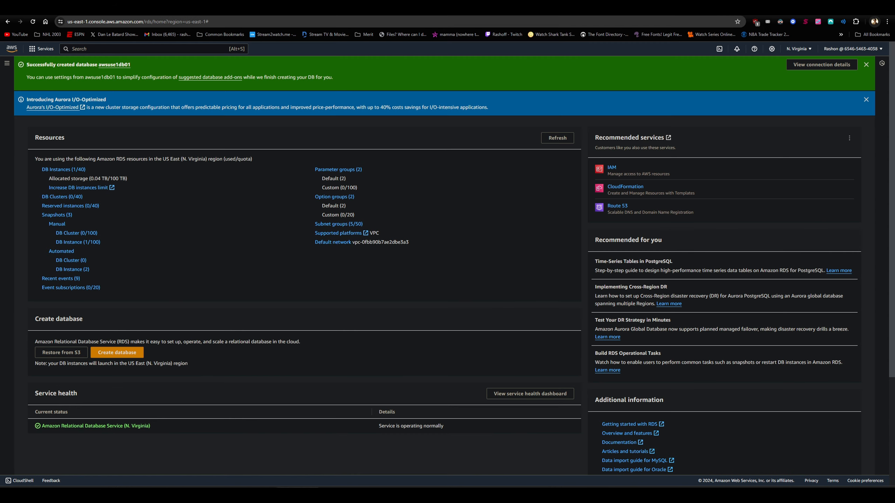
{"action": "left_click", "coordinate": [74, 170]}
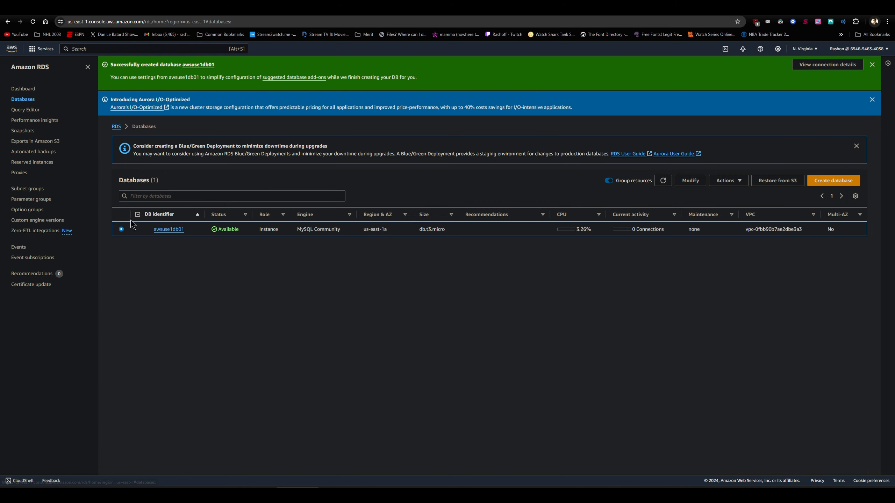
{"action": "left_click", "coordinate": [168, 229]}
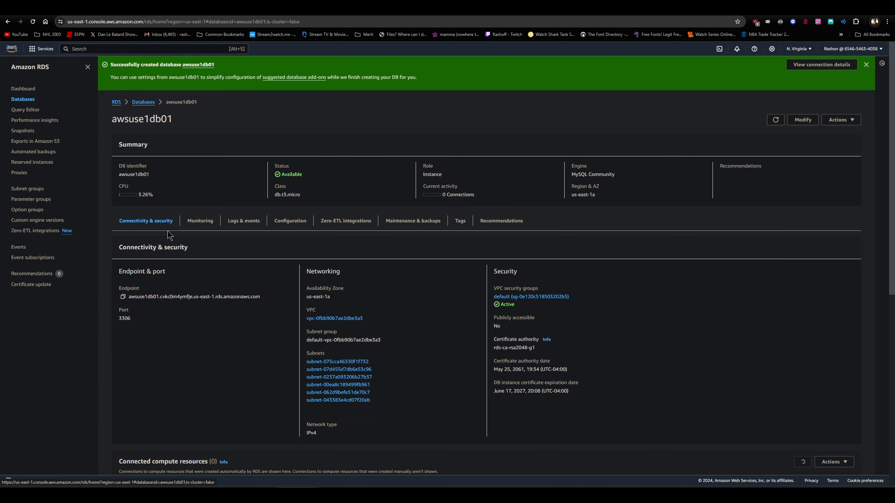
{"action": "left_click", "coordinate": [124, 297]}
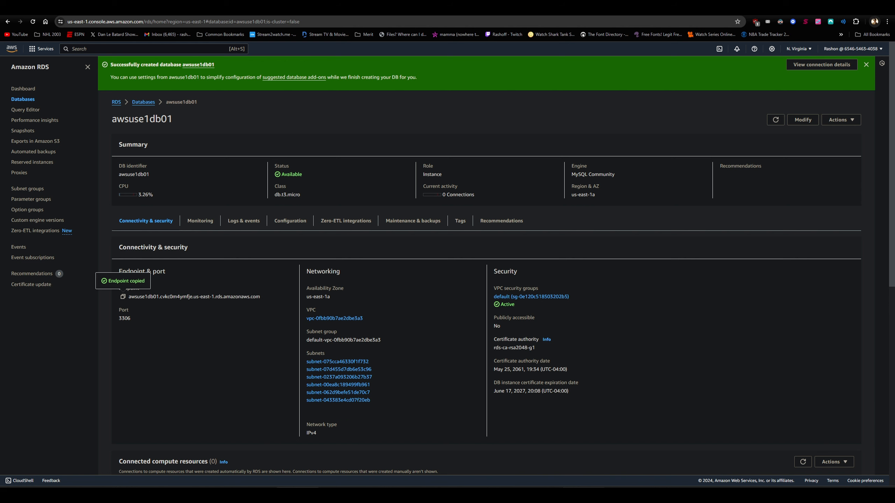
{"action": "left_click", "coordinate": [538, 494]}
{"action": "right_click", "coordinate": [519, 441]}
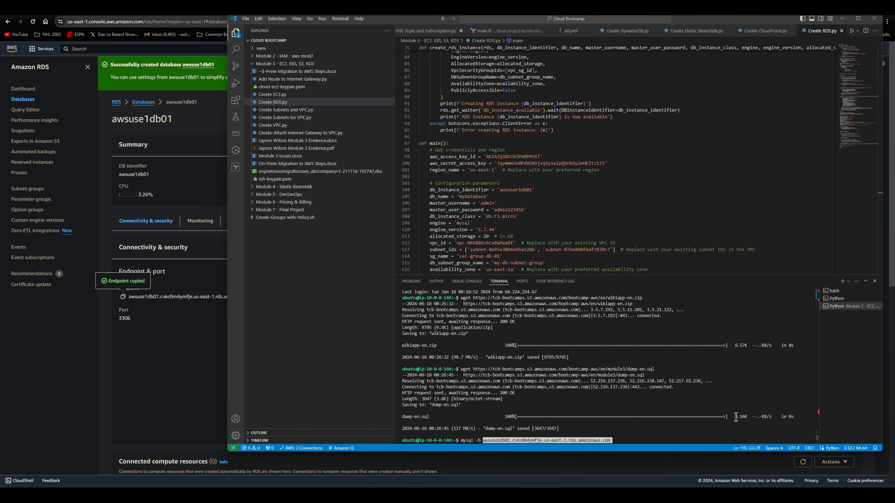
- Try to log in to awsuse1db01 on port 3306 as user admin, submitting the database password at the prompt
{"action": "type", "text": "-"}
{"action": "type", "text": "P "}
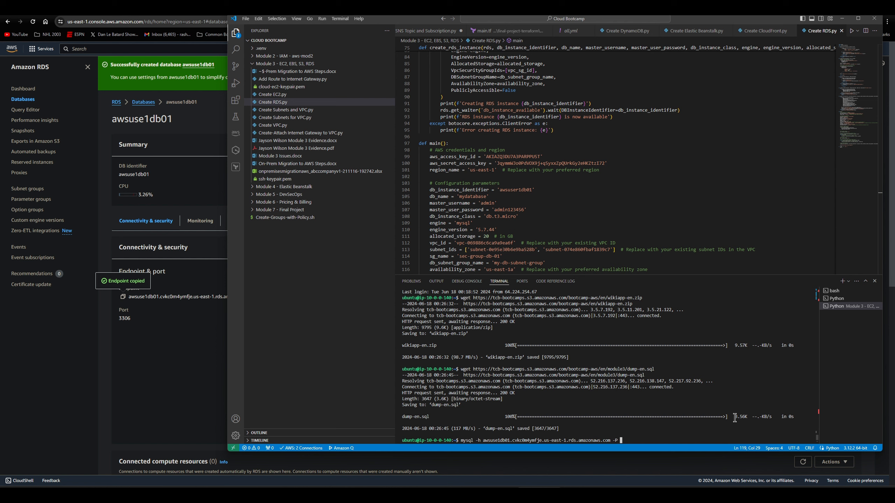
{"action": "type", "text": "3306 -u admin -p"}
{"action": "key", "text": "Return"}
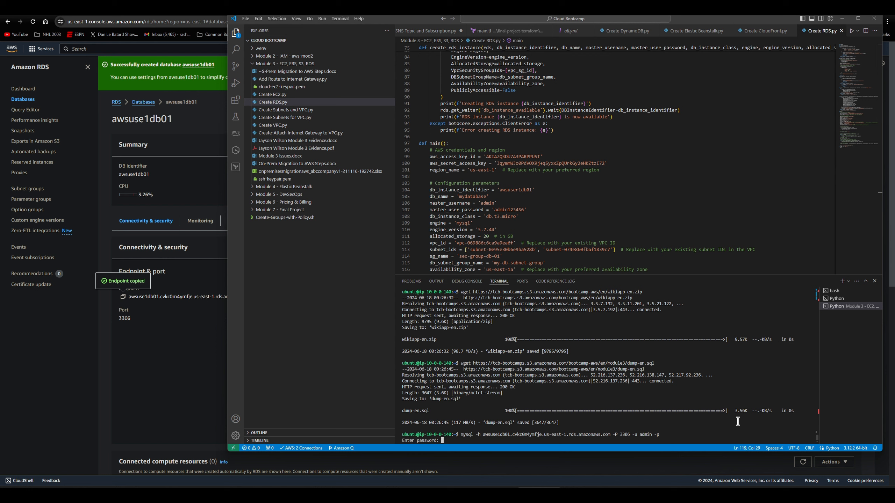
{"action": "key", "text": "Return"}
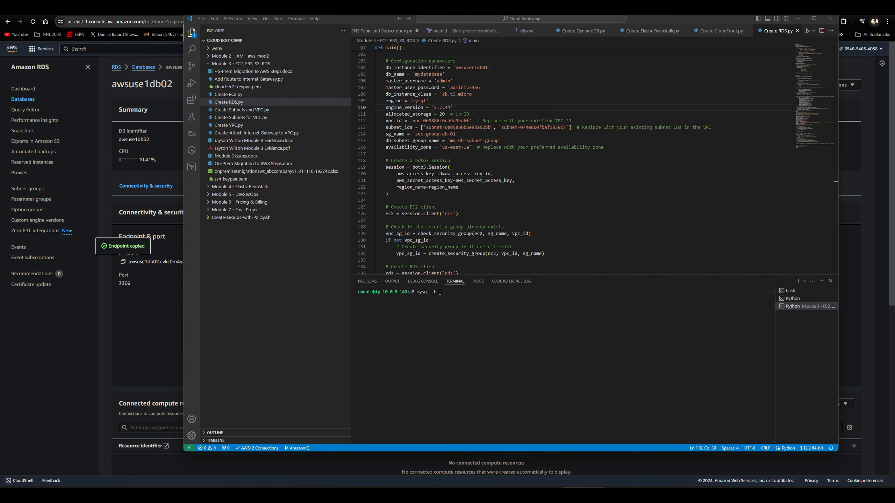
- Connect with mysql to the copied awsuse1db02 endpoint on port 3306 as user admin, entering the database password
{"action": "left_click", "coordinate": [458, 292]}
{"action": "left_click", "coordinate": [469, 319]}
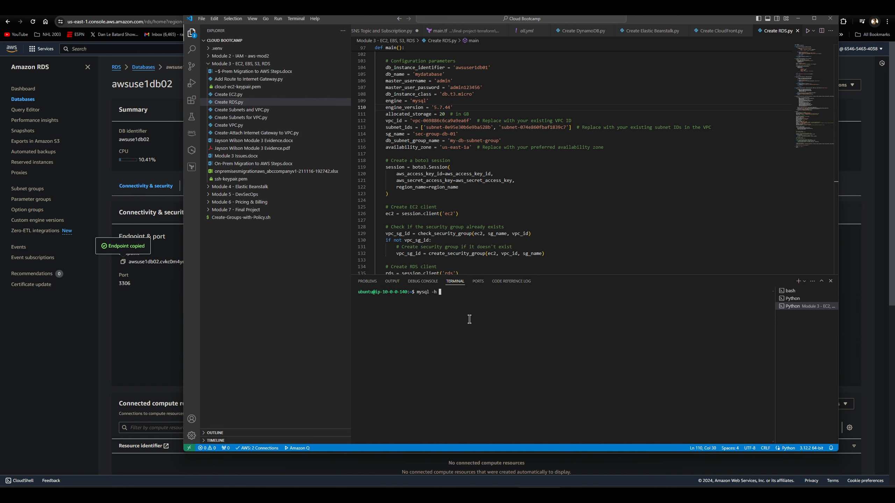
{"action": "key", "text": "ctrl+v"}
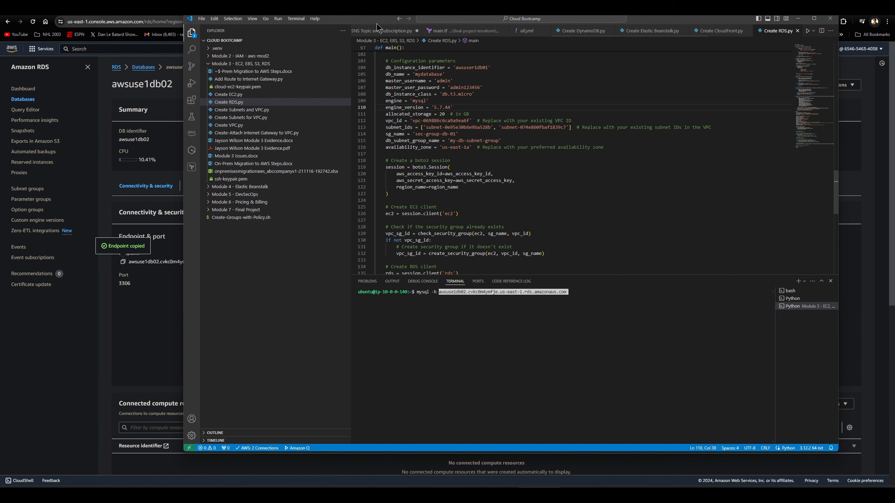
{"action": "left_click_drag", "start_coordinate": [364, 18], "coordinate": [487, 19]}
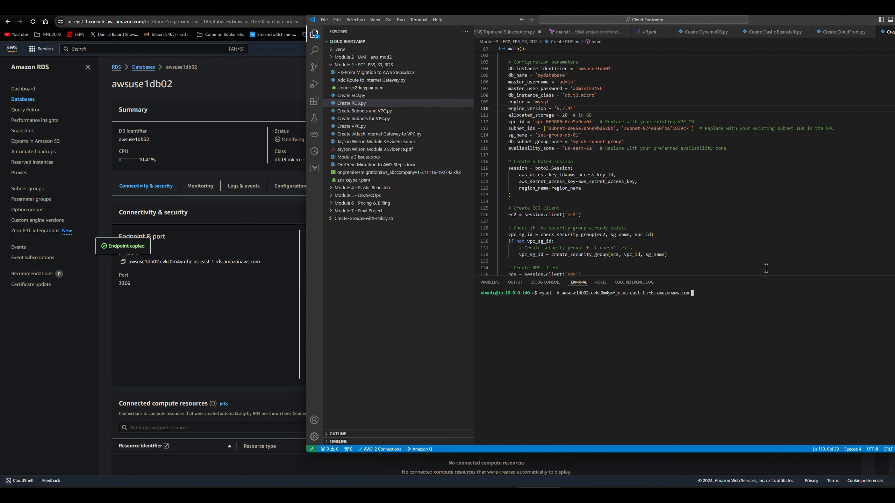
{"action": "type", "text": "-P 3306 -u admin -p"}
{"action": "key", "text": "Return"}
{"action": "key", "text": "Return"}
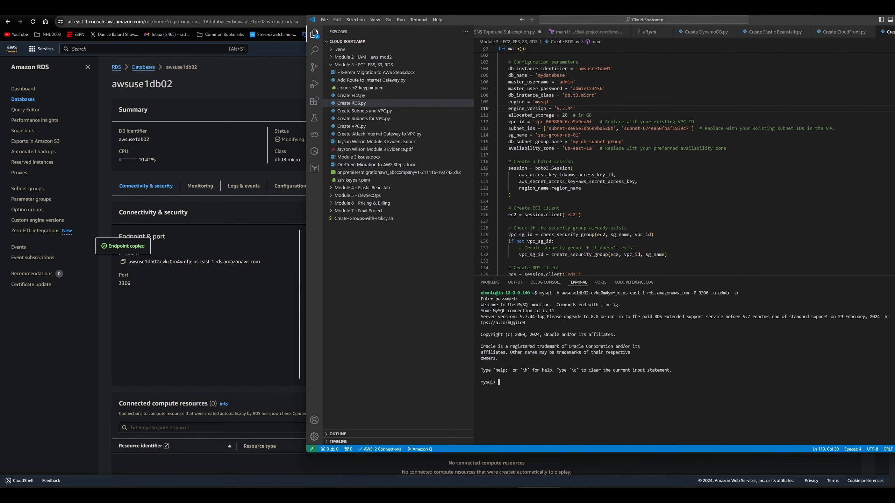
- List the databases on the MySQL server
{"action": "left_click_drag", "start_coordinate": [759, 22], "coordinate": [625, 22]}
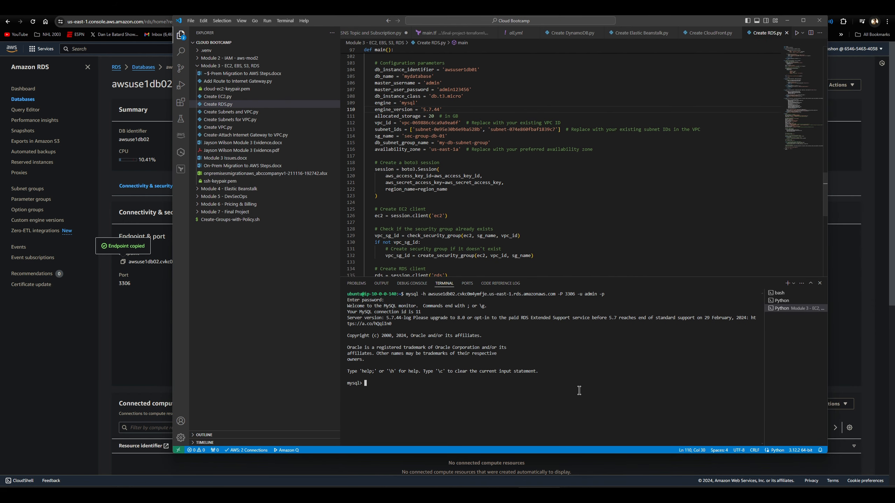
{"action": "type", "text": "show databases;"}
{"action": "key", "text": "Return"}
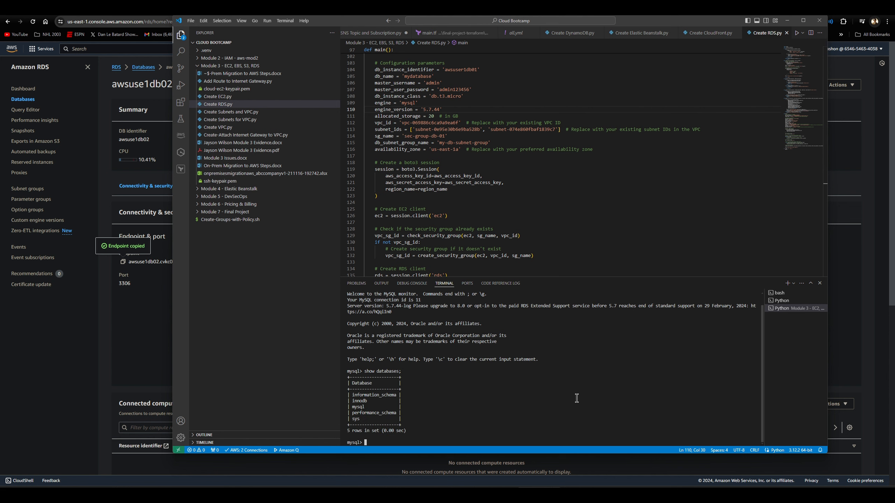
- Create a new MySQL database named wikidb
{"action": "type", "text": "create database wikidb;"}
{"action": "key", "text": "Return"}
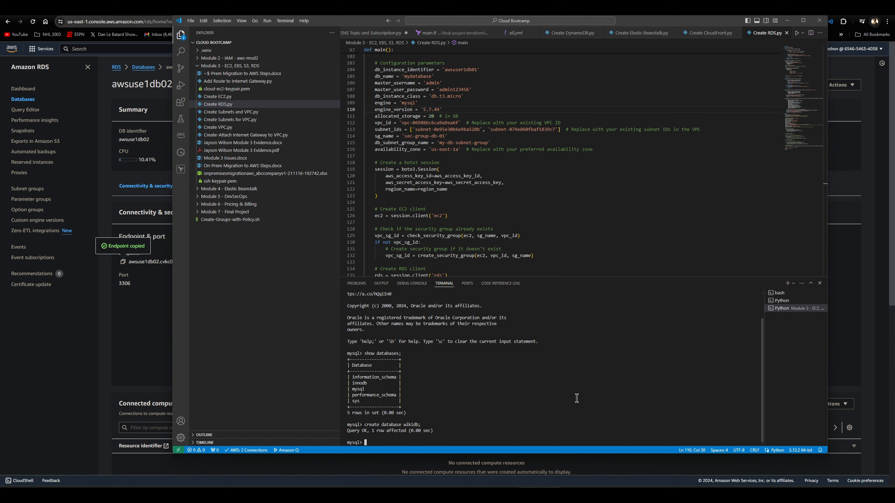
- List the server's databases again and try to list tables without selecting a database
{"action": "type", "text": "show databases;"}
{"action": "key", "text": "Return"}
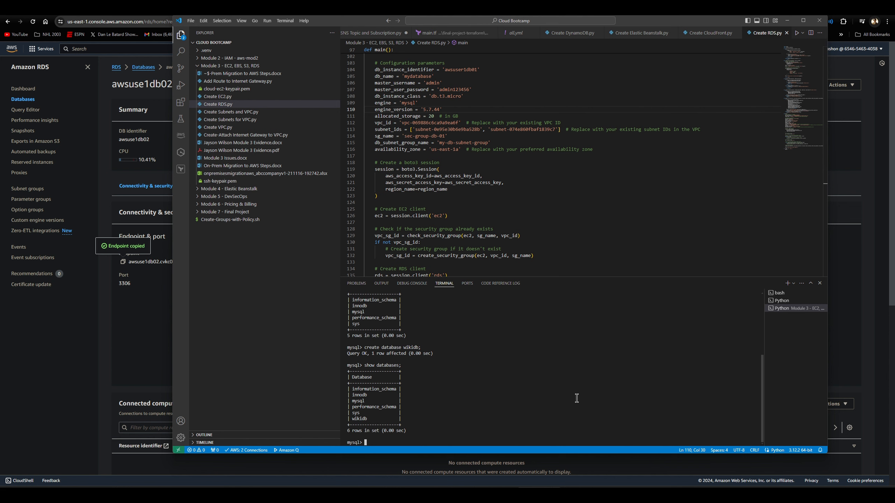
{"action": "type", "text": "show tables;"}
{"action": "key", "text": "Return"}
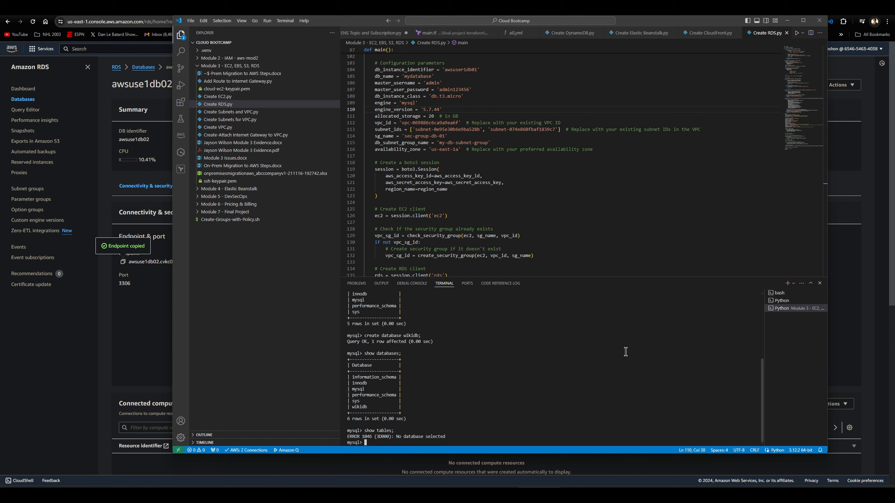
- Select wikidb as the current database and list its tables
{"action": "type", "text": "use wikidb;"}
{"action": "key", "text": "Return"}
{"action": "type", "text": "s"}
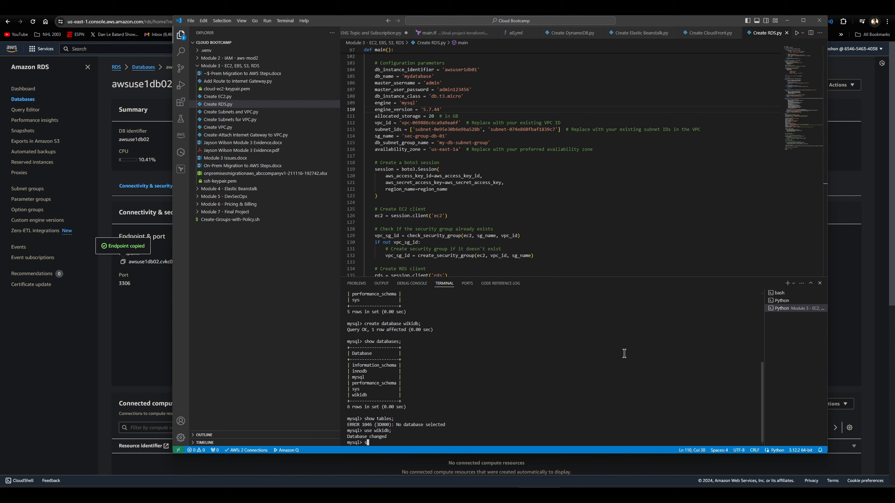
{"action": "type", "text": "how tab;es;"}
{"action": "key", "text": "BackSpace"}
{"action": "key", "text": "BackSpace"}
{"action": "key", "text": "BackSpace"}
{"action": "key", "text": "BackSpace"}
{"action": "type", "text": "les;"}
{"action": "key", "text": "Return"}
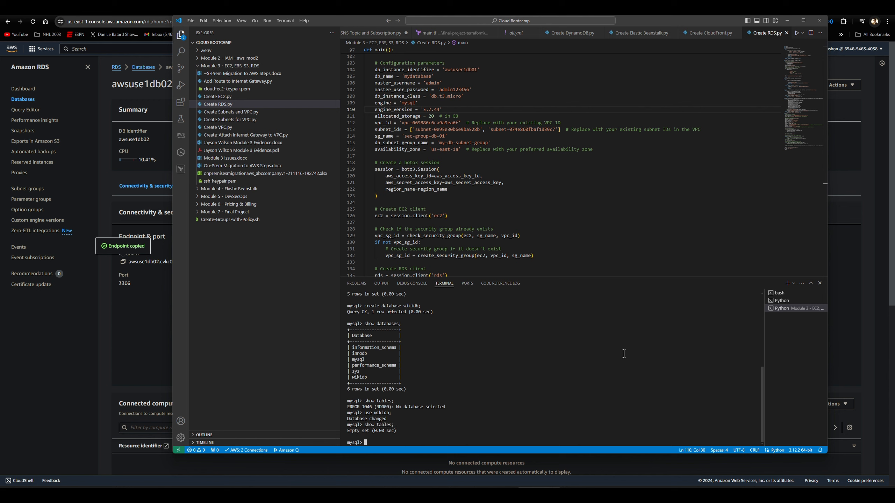
- Import the dump-en.sql script into wikidb with the source command
{"action": "type", "text": "source dump-en.sql;"}
{"action": "key", "text": "Return"}
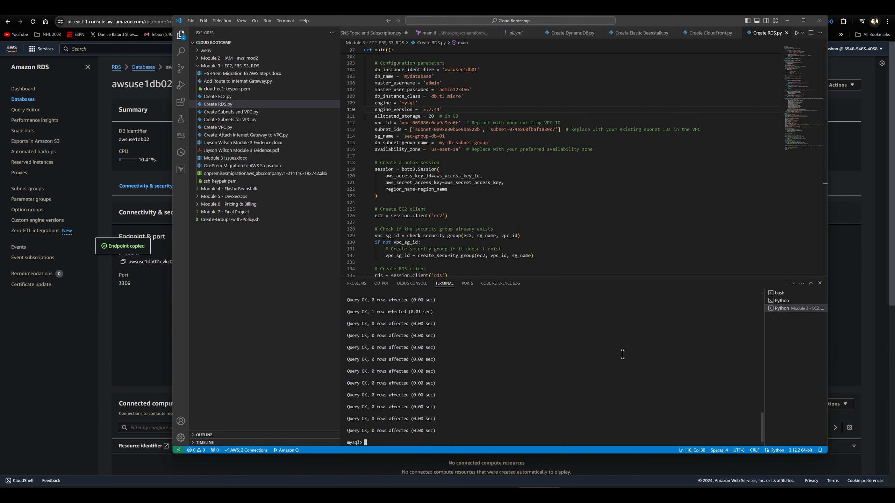
- List the tables in wikidb after the import
{"action": "type", "text": "showe"}
{"action": "key", "text": "BackSpace"}
{"action": "key", "text": "BackSpace"}
{"action": "type", "text": "tables;"}
{"action": "key", "text": "Return"}
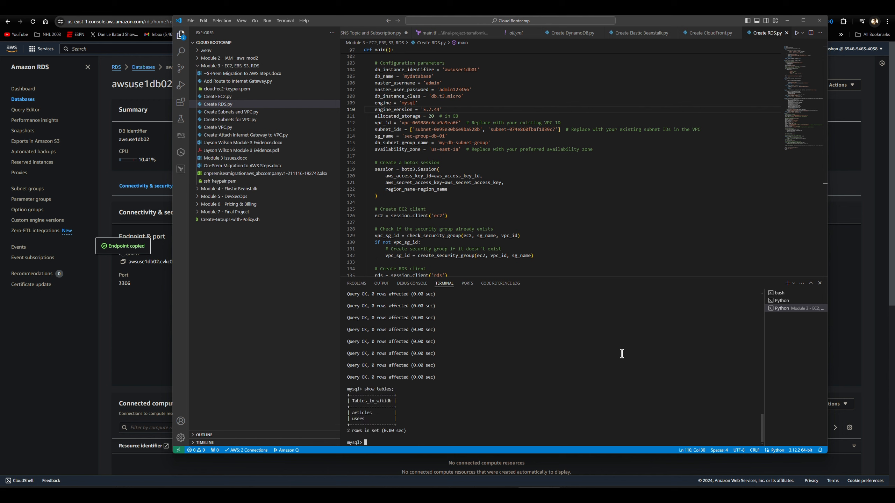
- Query all columns and rows of the articles table
{"action": "type", "text": "sewlect"}
{"action": "key", "text": "BackSpace"}
{"action": "key", "text": "BackSpace"}
{"action": "key", "text": "BackSpace"}
{"action": "key", "text": "BackSpace"}
{"action": "key", "text": "BackSpace"}
{"action": "key", "text": "BackSpace"}
{"action": "type", "text": "lect * from articles;"}
{"action": "key", "text": "Return"}
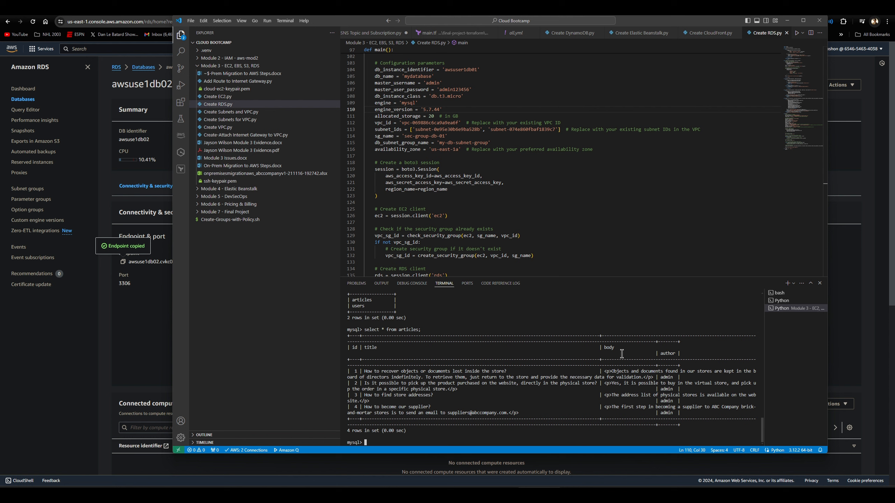
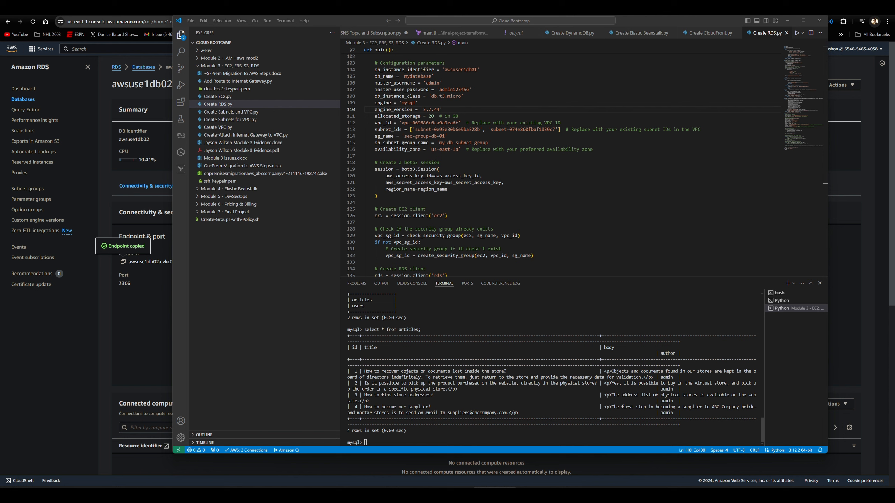
- Create the MySQL user wiki for any host with an account password and grant it all privileges on wikidb.*
{"action": "left_click", "coordinate": [669, 422]}
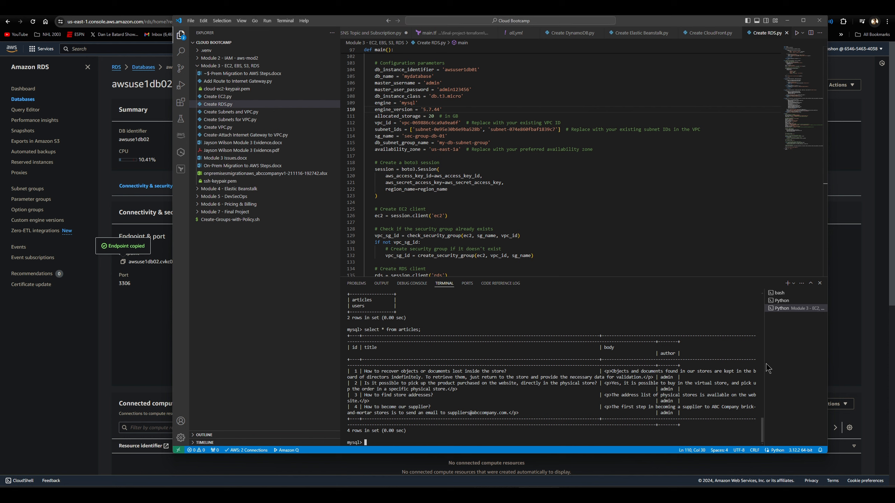
{"action": "type", "text": "CREATE USER wiki@'%' IDENTIFIED BY 'admin123456';"}
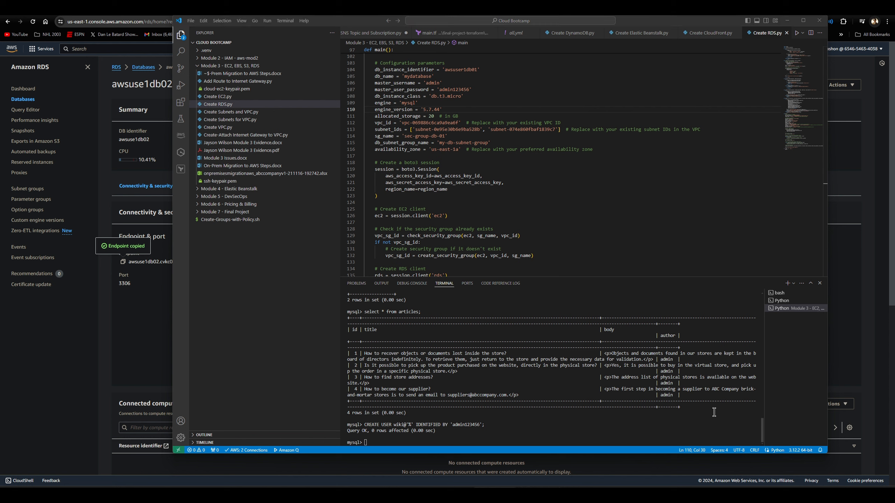
{"action": "left_click", "coordinate": [652, 441]}
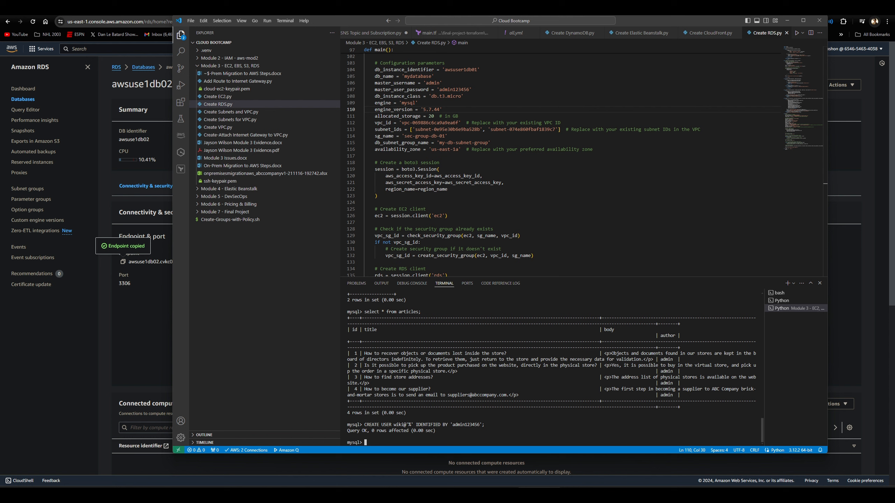
{"action": "type", "text": "GRANT ALL PRIVILEGES ON wikidb.* TO wiki@'%';"}
{"action": "key", "text": "Return"}
- Change the account password of the MySQL user 'wiki'@'%' with an ALTER USER statement
{"action": "left_click", "coordinate": [494, 494]}
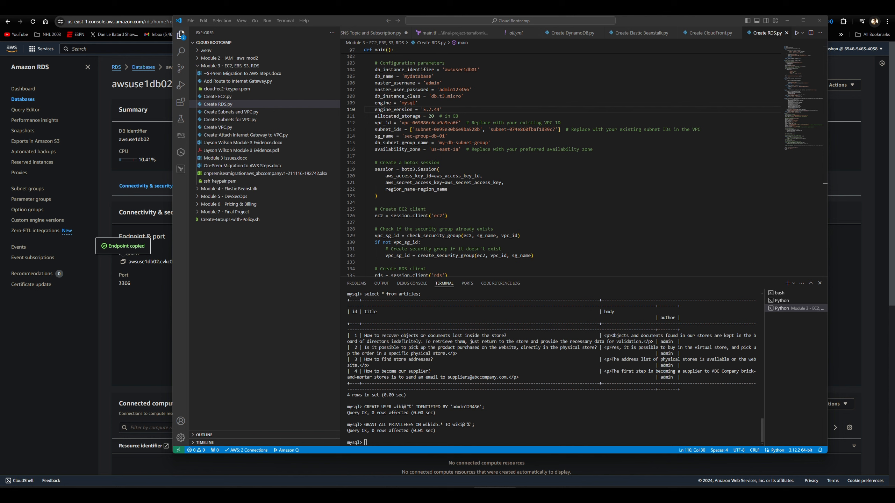
{"action": "left_click", "coordinate": [536, 432]}
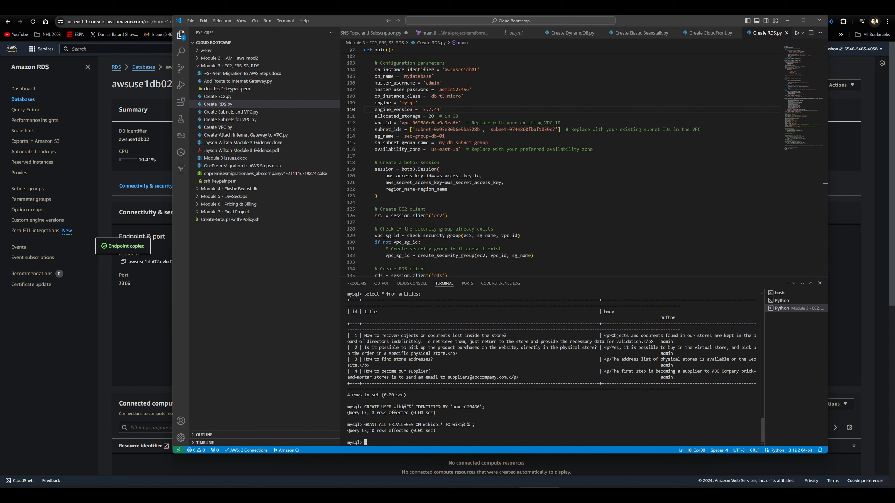
{"action": "type", "text": "ALTER USER 'wiki'@'%' IDENTIFIED BY 'wiki123456';"}
{"action": "key", "text": "Return"}
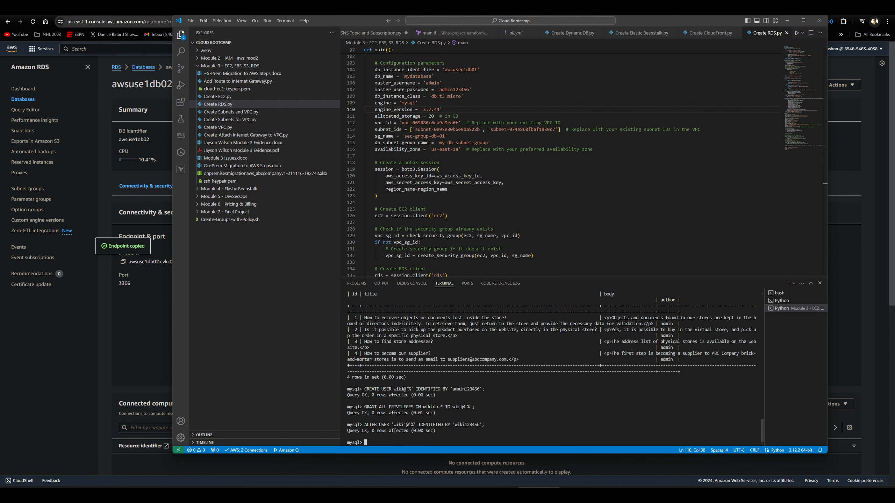
- Flush the MySQL privileges and exit the MySQL client
{"action": "left_click", "coordinate": [495, 495]}
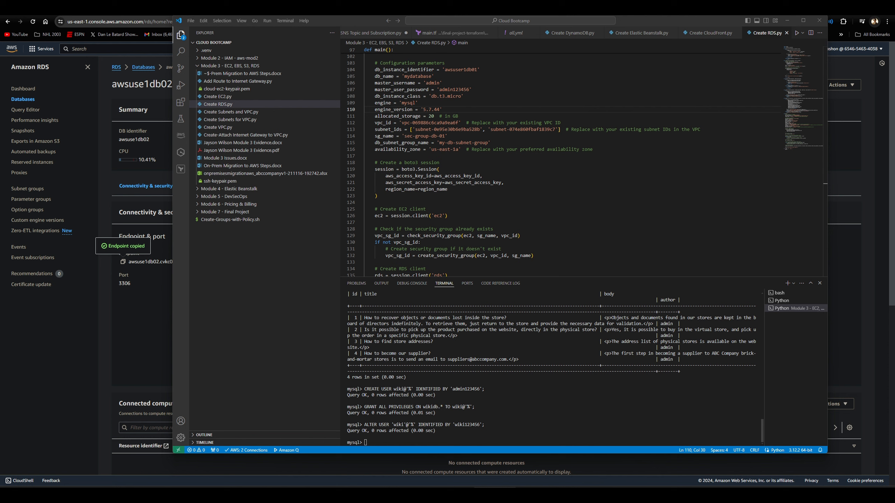
{"action": "left_click", "coordinate": [688, 443]}
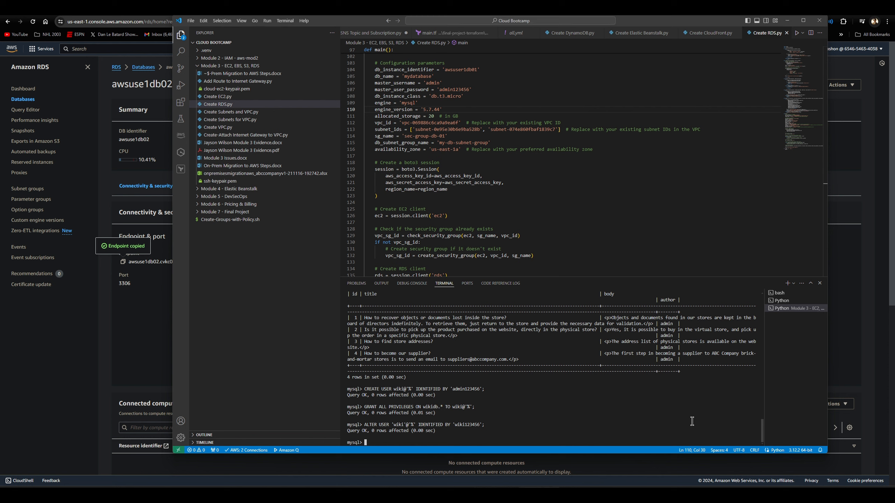
{"action": "type", "text": "FLUSH PRIVILEGES;"}
{"action": "key", "text": "Return"}
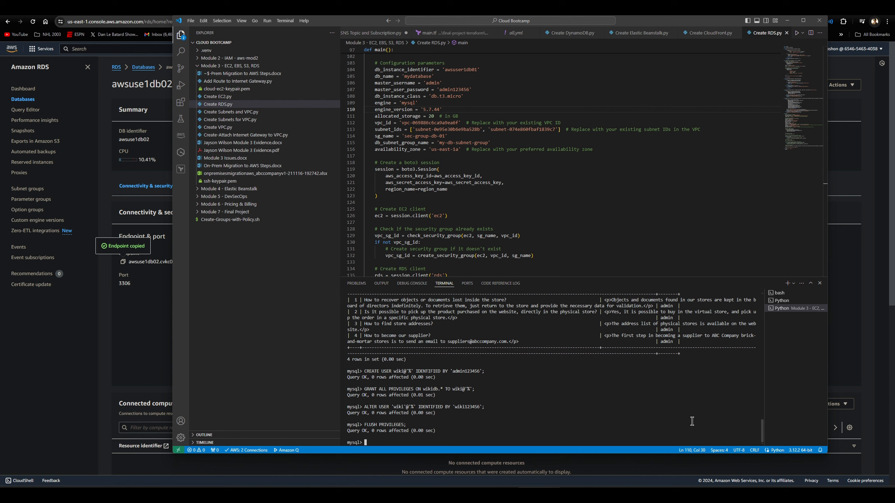
{"action": "type", "text": "EXIT;"}
{"action": "key", "text": "Return"}
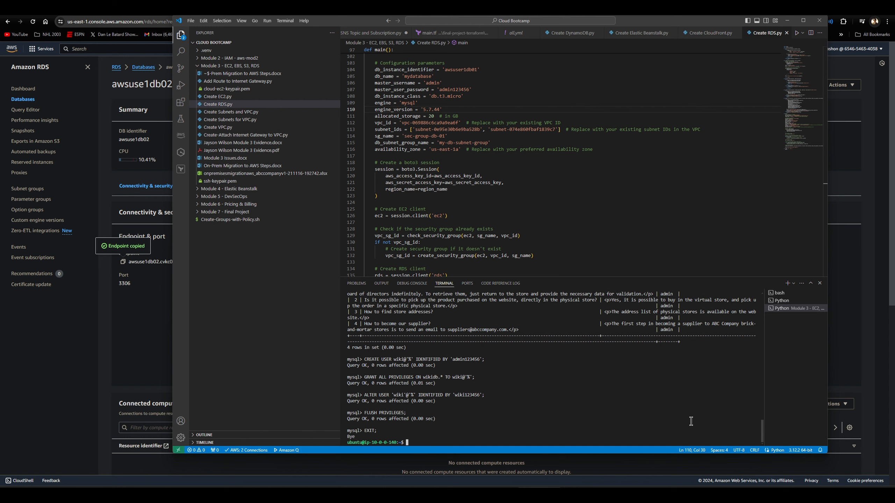
- Unzip wikiapp-en.zip on the instance and change into the extracted wikiapp directory
{"action": "type", "text": "unzip wikiapp-en.zip"}
{"action": "key", "text": "Return"}
{"action": "type", "text": "cd wi"}
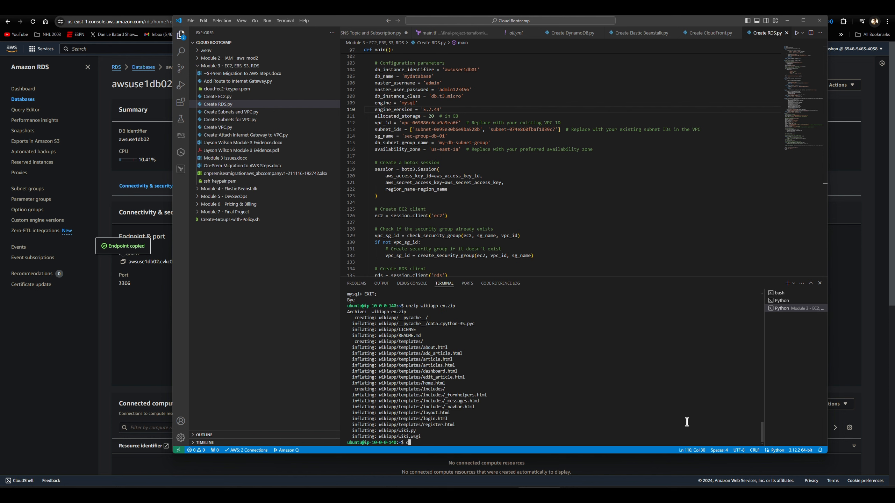
{"action": "type", "text": "kiapp/"}
{"action": "key", "text": "Return"}
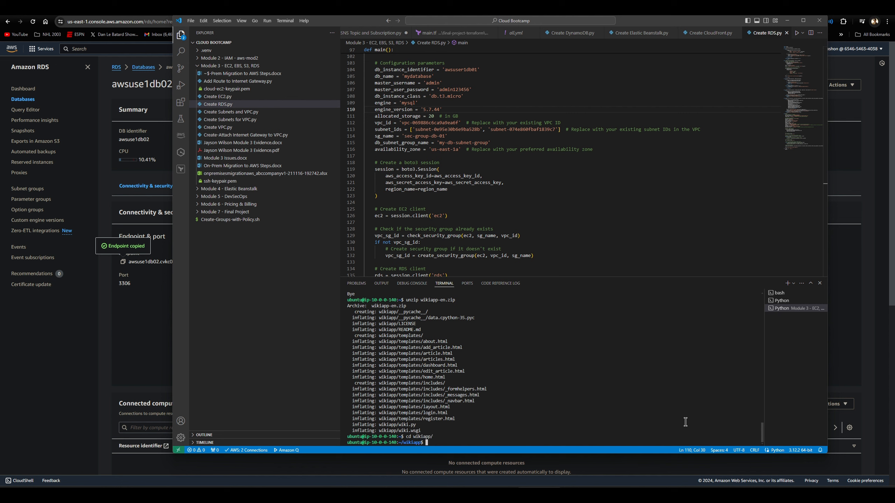
- List the files in the wikiapp directory
{"action": "type", "text": "vi "}
{"action": "type", "text": "wiki."}
{"action": "type", "text": "py"}
{"action": "key", "text": "BackSpace"}
{"action": "key", "text": "BackSpace"}
{"action": "key", "text": "BackSpace"}
{"action": "key", "text": "BackSpace"}
{"action": "key", "text": "BackSpace"}
{"action": "key", "text": "BackSpace"}
{"action": "key", "text": "BackSpace"}
{"action": "key", "text": "BackSpace"}
{"action": "key", "text": "BackSpace"}
{"action": "key", "text": "BackSpace"}
{"action": "type", "text": "ls"}
{"action": "key", "text": "Return"}
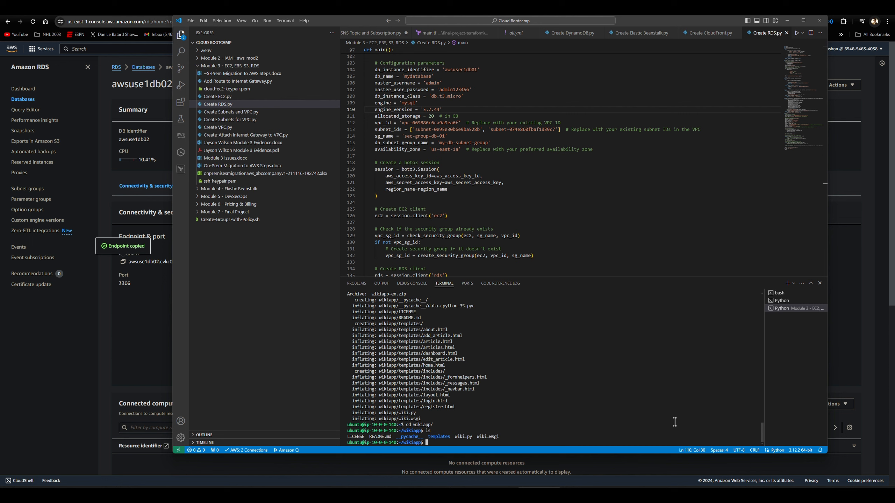
- Open wiki.py in vi and enter insert mode at the Config MySQL section
{"action": "type", "text": "vi wki"}
{"action": "key", "text": "BackSpace"}
{"action": "key", "text": "BackSpace"}
{"action": "type", "text": "iki.py"}
{"action": "key", "text": "Return"}
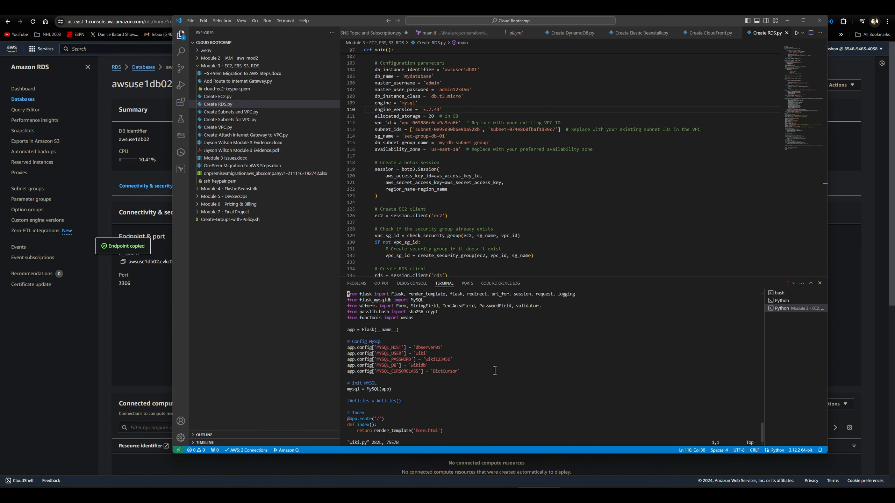
{"action": "key", "text": "i"}
{"action": "key", "text": "Down"}
{"action": "key", "text": "Down"}
{"action": "key", "text": "Down"}
{"action": "key", "text": "Down"}
{"action": "key", "text": "Down"}
{"action": "key", "text": "Down"}
{"action": "key", "text": "Down"}
{"action": "key", "text": "Down"}
{"action": "key", "text": "Down"}
{"action": "key", "text": "Down"}
{"action": "key", "text": "Down"}
{"action": "key", "text": "Down"}
{"action": "key", "text": "Down"}
{"action": "key", "text": "Down"}
{"action": "key", "text": "Up"}
{"action": "key", "text": "Right"}
{"action": "key", "text": "Right"}
{"action": "key", "text": "Right"}
{"action": "key", "text": "Right"}
{"action": "key", "text": "Right"}
{"action": "key", "text": "Right"}
{"action": "key", "text": "Right"}
{"action": "key", "text": "Right"}
{"action": "key", "text": "Right"}
{"action": "key", "text": "Right"}
{"action": "key", "text": "Right"}
{"action": "key", "text": "Right"}
{"action": "key", "text": "Right"}
{"action": "key", "text": "Right"}
{"action": "key", "text": "Right"}
{"action": "key", "text": "Right"}
{"action": "key", "text": "Right"}
{"action": "key", "text": "Right"}
{"action": "key", "text": "Right"}
{"action": "key", "text": "Right"}
{"action": "key", "text": "Up"}
{"action": "key", "text": "Up"}
{"action": "key", "text": "Up"}
- Set MYSQL_HOST in wiki.py to the endpoint copied from the RDS console, awsuse1db02.cvkc0m4ymfje.us-east-1.rds.amazonaws.com
{"action": "left_click", "coordinate": [122, 261]}
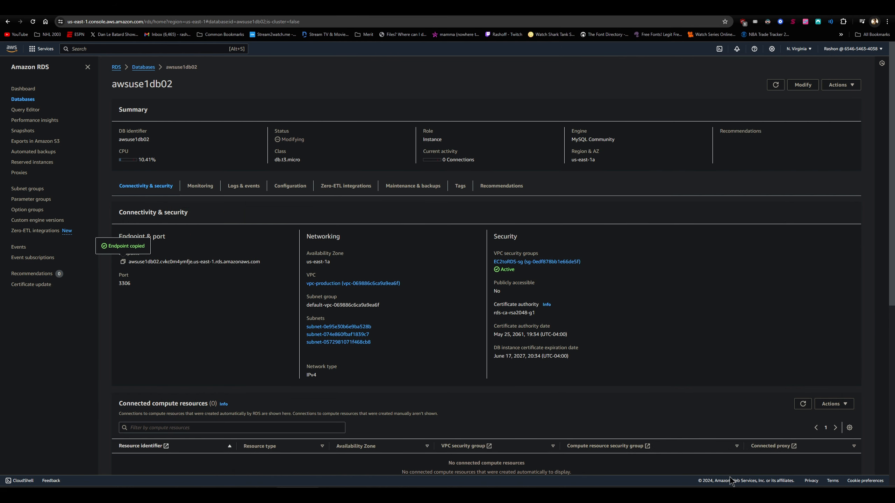
{"action": "left_click", "coordinate": [631, 460]}
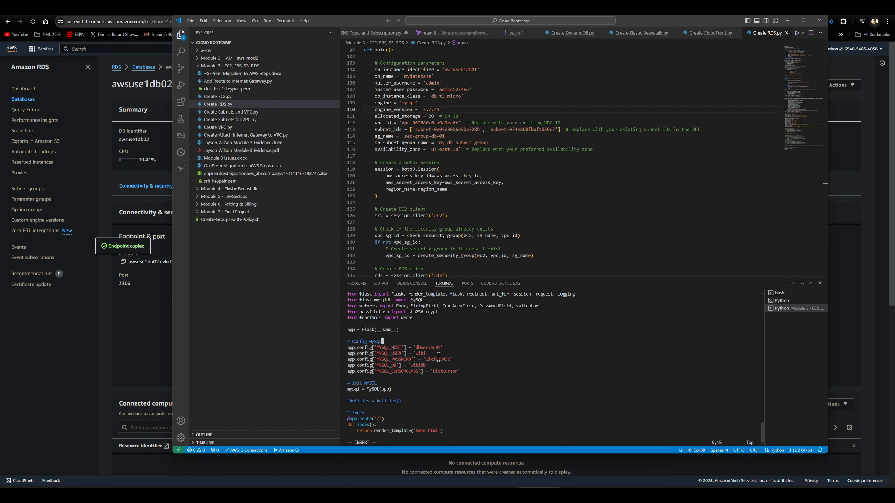
{"action": "key", "text": "Down"}
{"action": "key", "text": "Right"}
{"action": "key", "text": "Right"}
{"action": "key", "text": "Right"}
{"action": "key", "text": "Right"}
{"action": "key", "text": "Right"}
{"action": "key", "text": "Right"}
{"action": "key", "text": "Right"}
{"action": "key", "text": "Right"}
{"action": "key", "text": "Right"}
{"action": "key", "text": "Right"}
{"action": "key", "text": "Right"}
{"action": "key", "text": "Right"}
{"action": "key", "text": "Right"}
{"action": "key", "text": "Right"}
{"action": "key", "text": "Delete"}
{"action": "key", "text": "Delete"}
{"action": "key", "text": "Delete"}
{"action": "key", "text": "Delete"}
{"action": "key", "text": "Delete"}
{"action": "key", "text": "Delete"}
{"action": "key", "text": "Delete"}
{"action": "key", "text": "Delete"}
{"action": "key", "text": "ctrl+v"}
{"action": "key", "text": "Insert"}
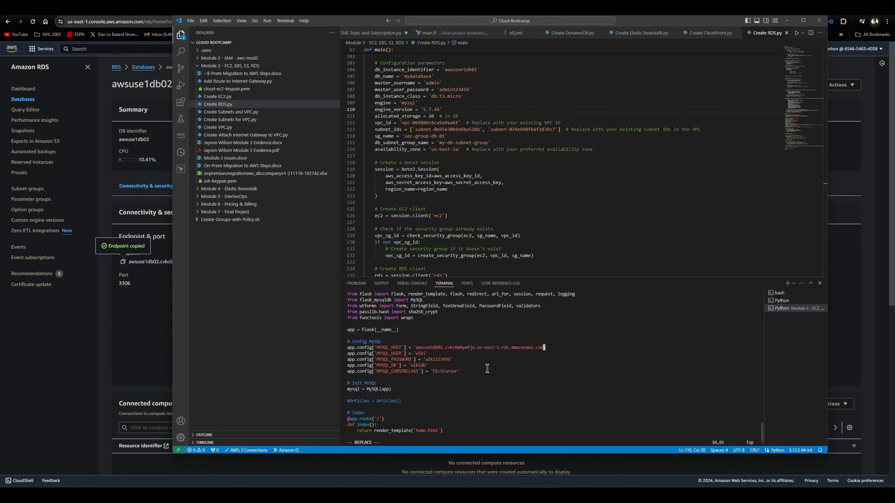
- Save wiki.py and exit vi
{"action": "key", "text": "Escape"}
{"action": "type", "text": ":x"}
{"action": "key", "text": "Return"}
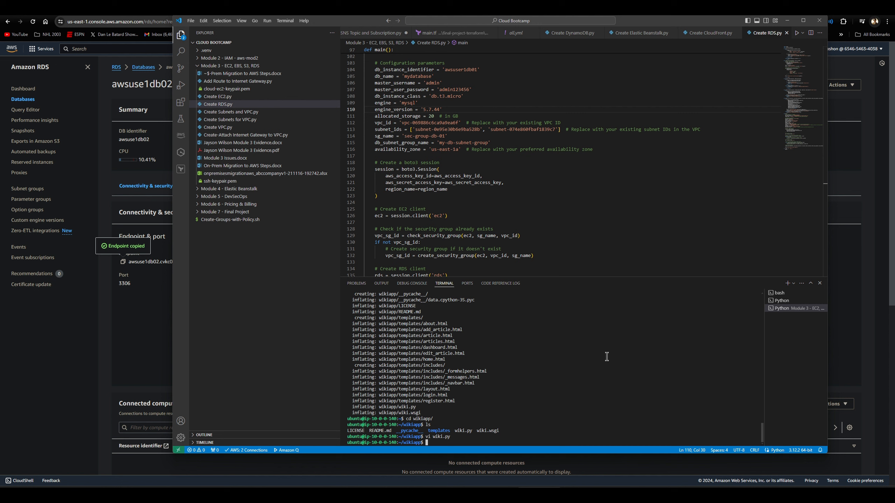
- Try to run wiki.py with the python command
{"action": "type", "text": "python wiki.py"}
{"action": "key", "text": "Return"}
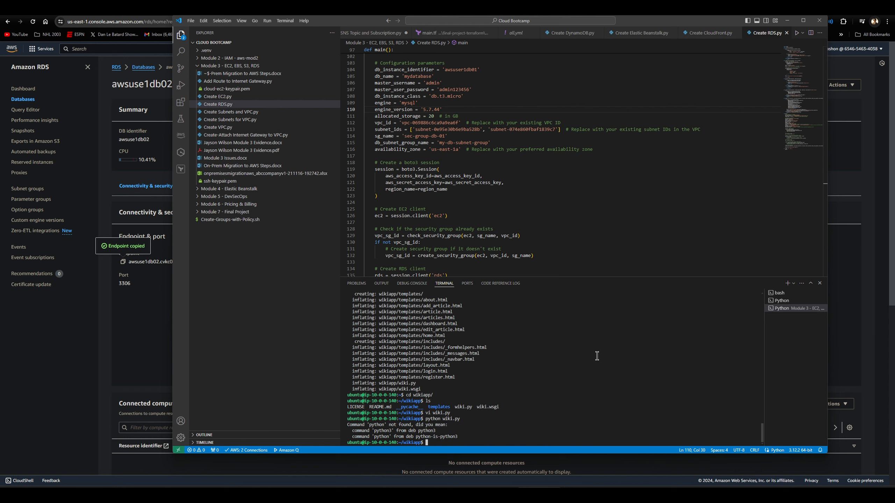
- Start the Flask wiki application by running wiki.py with python3
{"action": "key", "text": "Up"}
{"action": "key", "text": "Left"}
{"action": "key", "text": "Left"}
{"action": "key", "text": "Left"}
{"action": "key", "text": "Left"}
{"action": "key", "text": "Left"}
{"action": "key", "text": "Left"}
{"action": "key", "text": "Left"}
{"action": "key", "text": "Left"}
{"action": "type", "text": "3"}
{"action": "key", "text": "Return"}
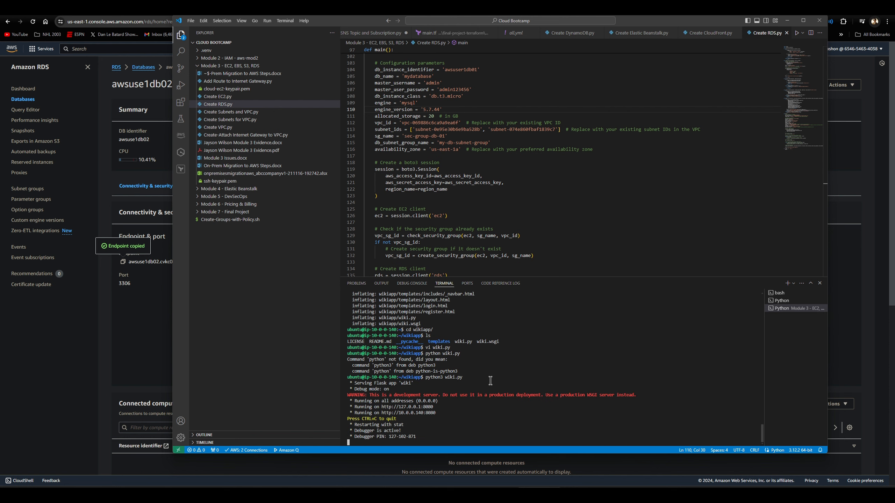
- Switch to the EC2 console in the browser and copy the public IPv4 address of instance awsuse1app01
{"action": "left_click", "coordinate": [310, 12]}
{"action": "left_click", "coordinate": [233, 12]}
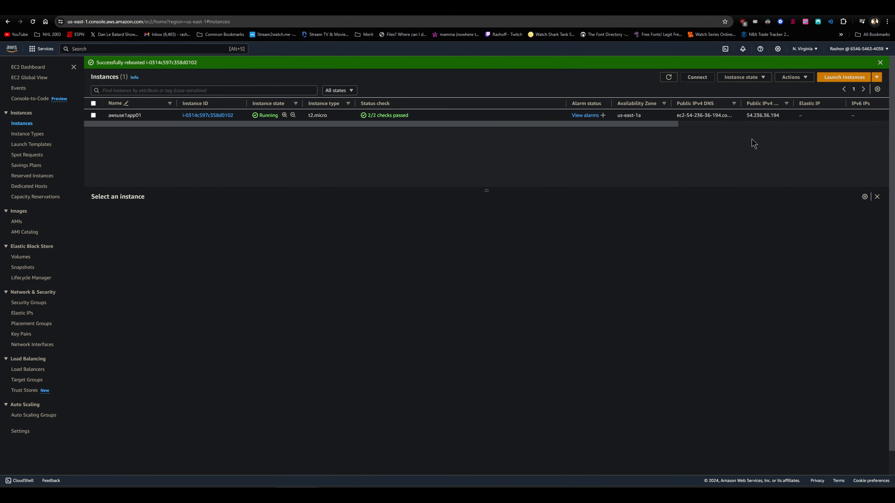
{"action": "left_click_drag", "start_coordinate": [746, 115], "coordinate": [770, 116]}
{"action": "left_click", "coordinate": [165, 119]}
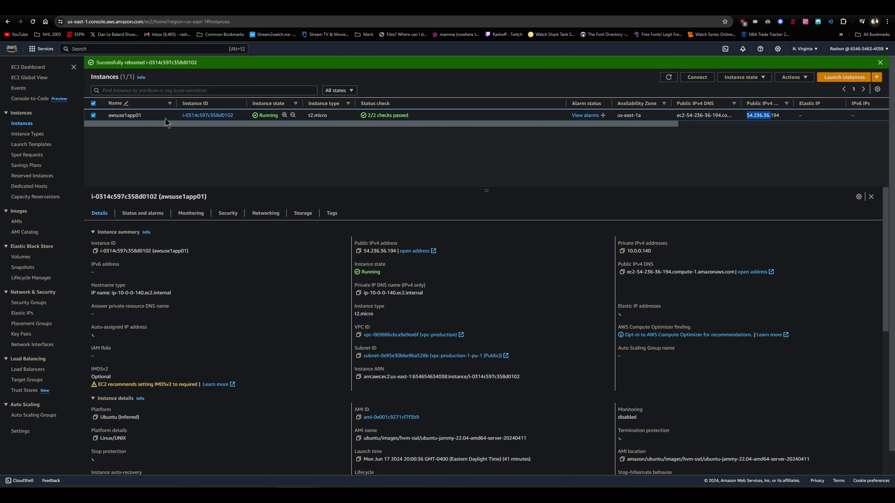
{"action": "left_click", "coordinate": [358, 252]}
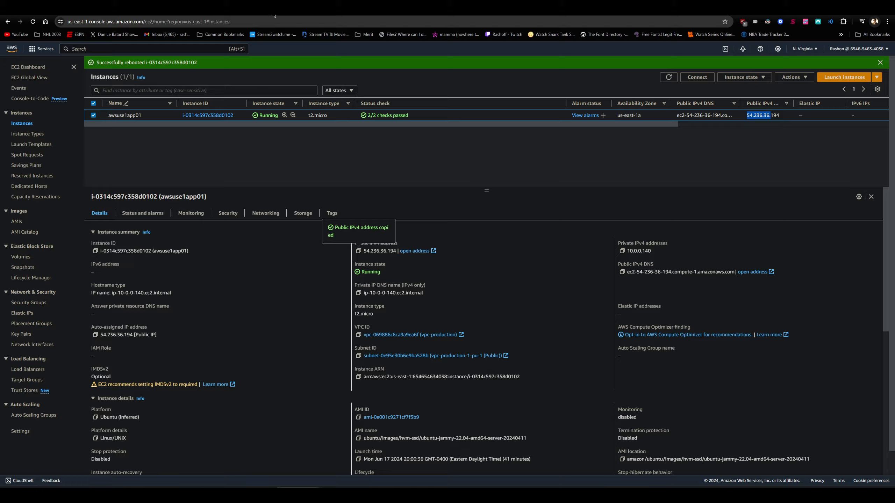
{"action": "key", "text": "ctrl+t"}
{"action": "type", "text": "htt"}
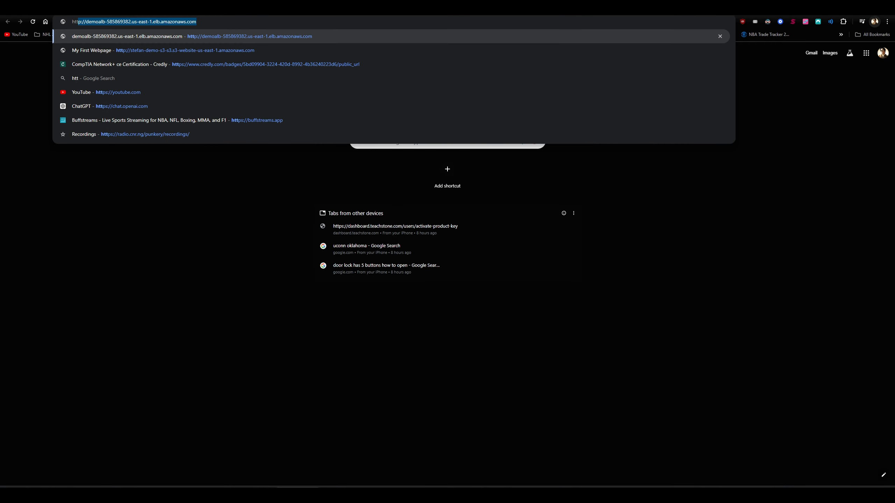
{"action": "type", "text": "p://"}
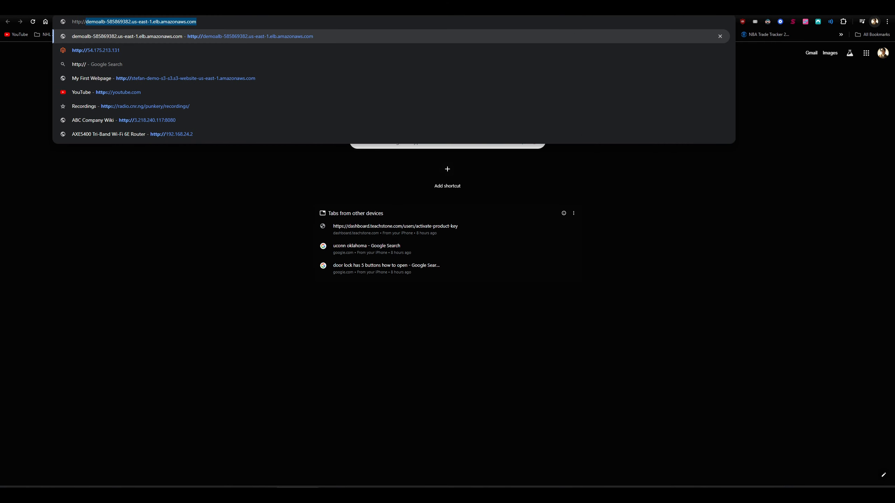
{"action": "key", "text": "ctrl+v"}
{"action": "key", "text": "Return"}
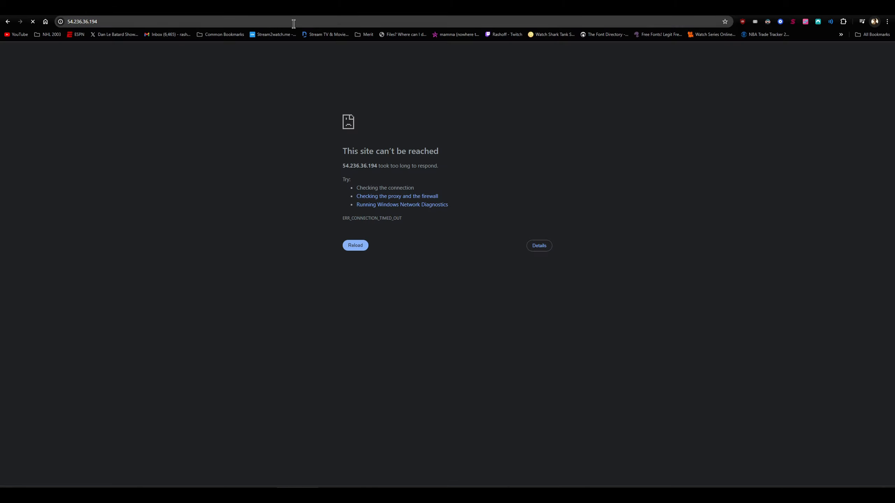
- Open the wiki at 54.236.36.194 on port 8080 and view its Articles list
{"action": "left_click", "coordinate": [305, 21]}
{"action": "left_click", "coordinate": [306, 21]}
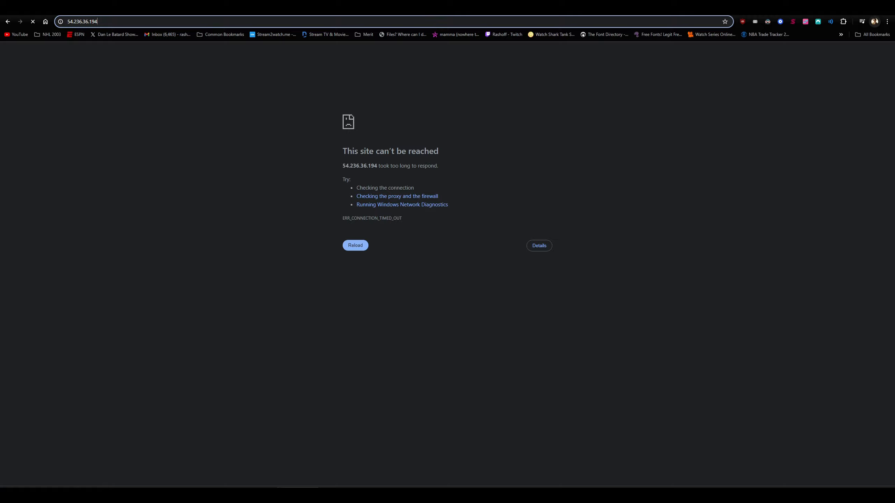
{"action": "type", "text": ":8080"}
{"action": "key", "text": "Return"}
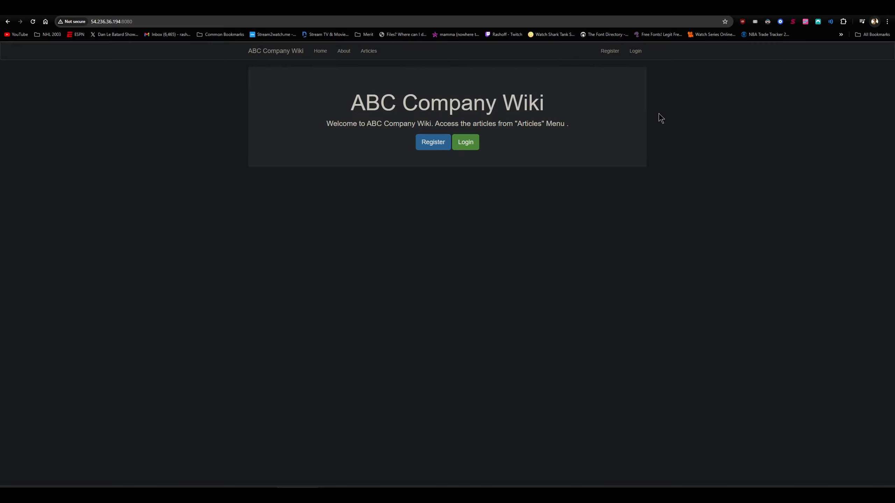
{"action": "left_click", "coordinate": [370, 51]}
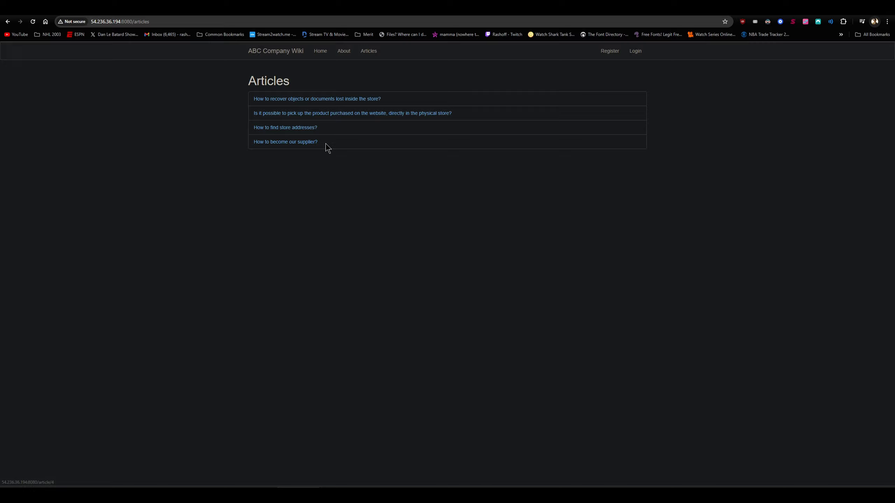
- Log in to the ABC Company Wiki as admin with the account password and dismiss the password notices
{"action": "left_click", "coordinate": [636, 53]}
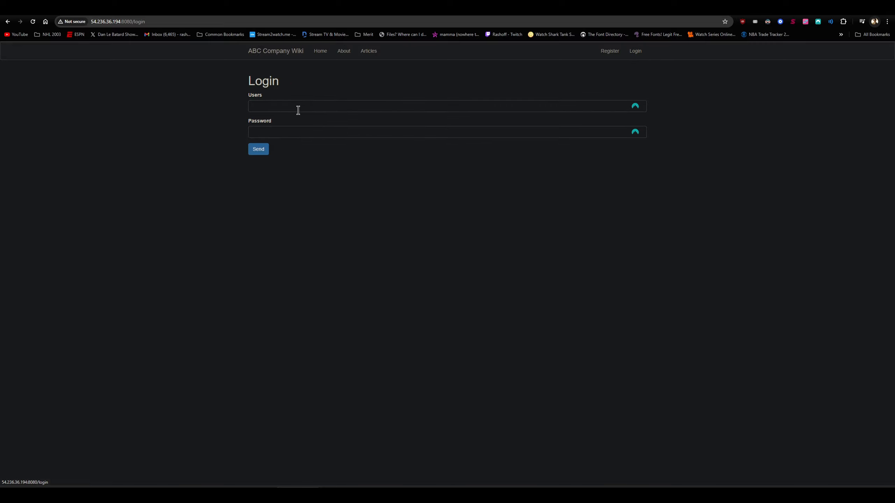
{"action": "left_click", "coordinate": [302, 106]}
{"action": "type", "text": "ad"}
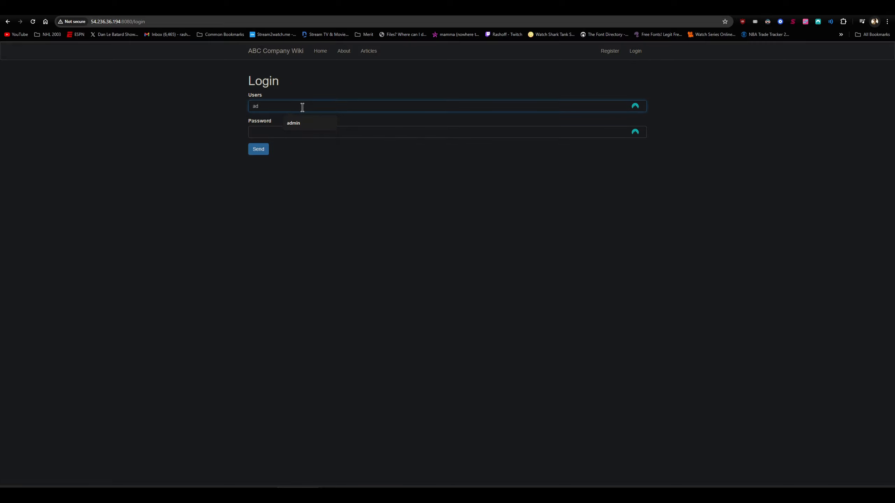
{"action": "type", "text": "min"}
{"action": "key", "text": "Tab"}
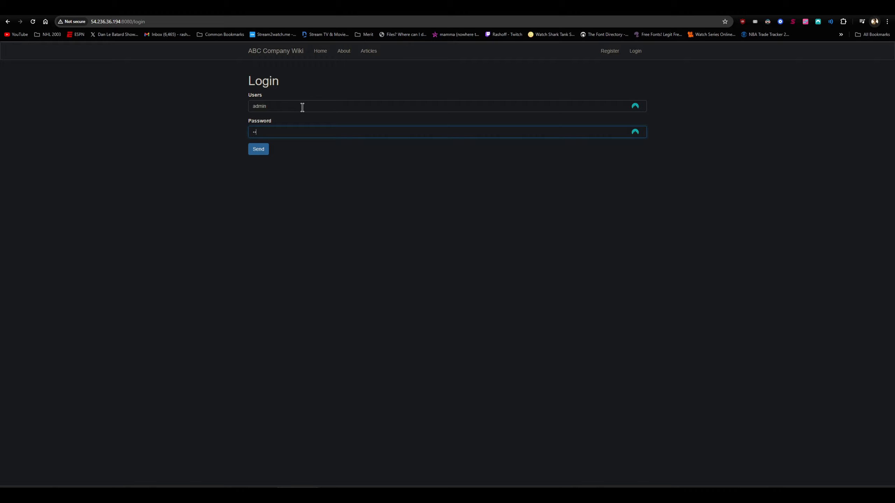
{"action": "key", "text": "Return"}
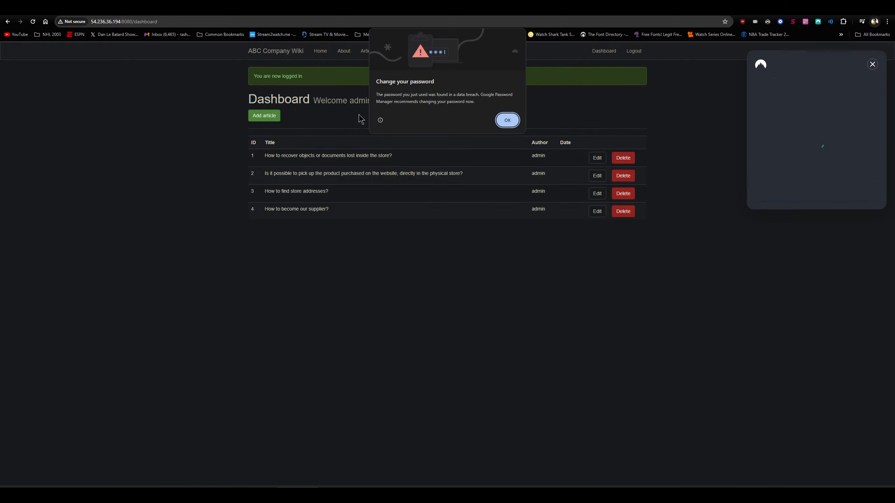
{"action": "left_click", "coordinate": [507, 124]}
{"action": "left_click", "coordinate": [871, 65]}
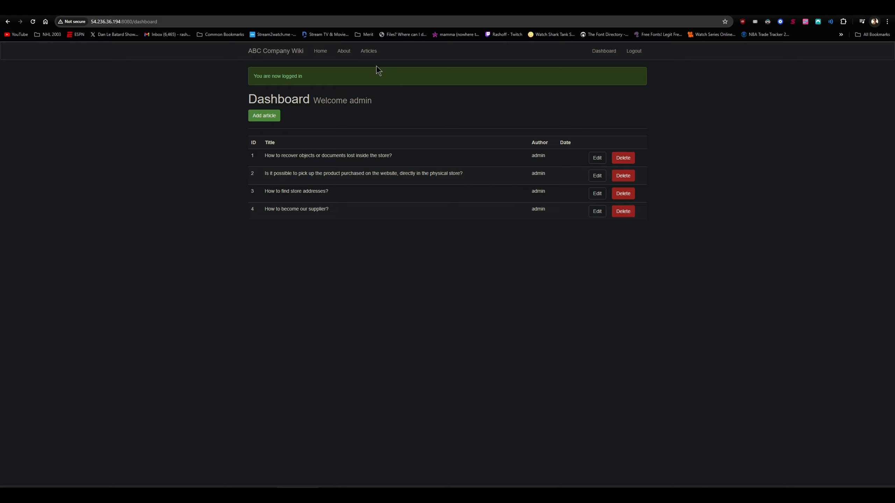
- Begin a new wiki article and enter "Supplier DA" in its title
{"action": "left_click", "coordinate": [270, 119]}
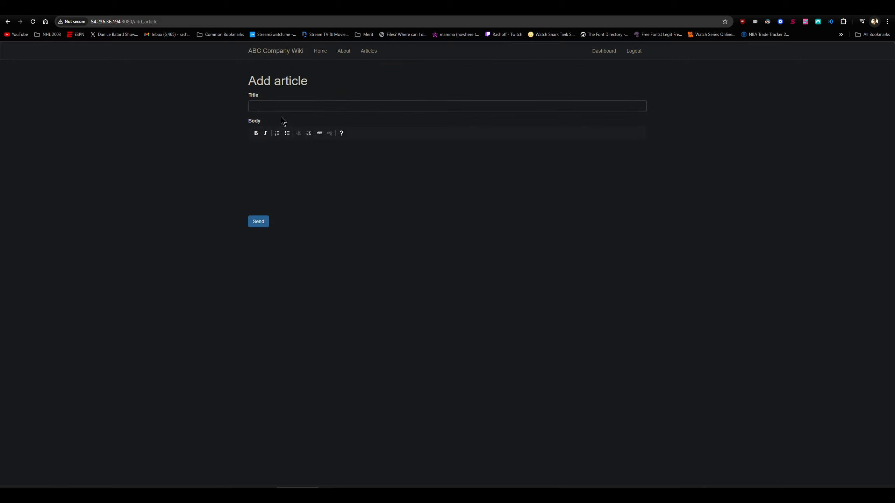
{"action": "type", "text": "Supplier DA"}
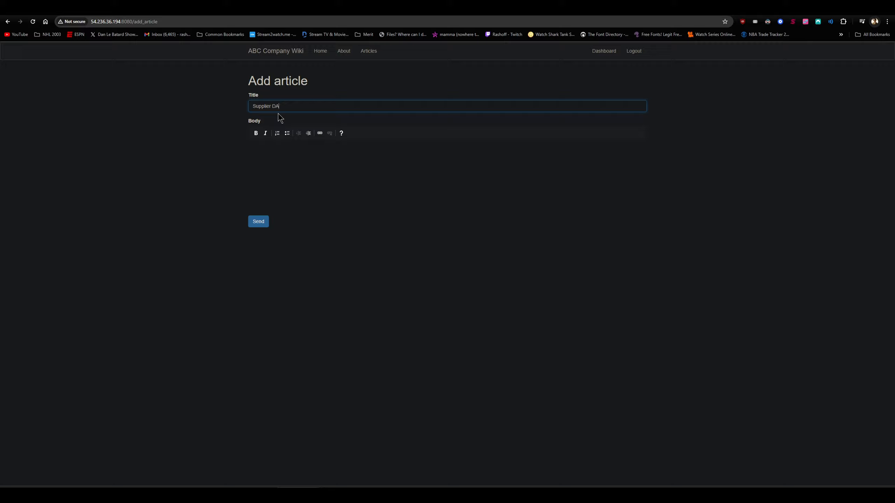